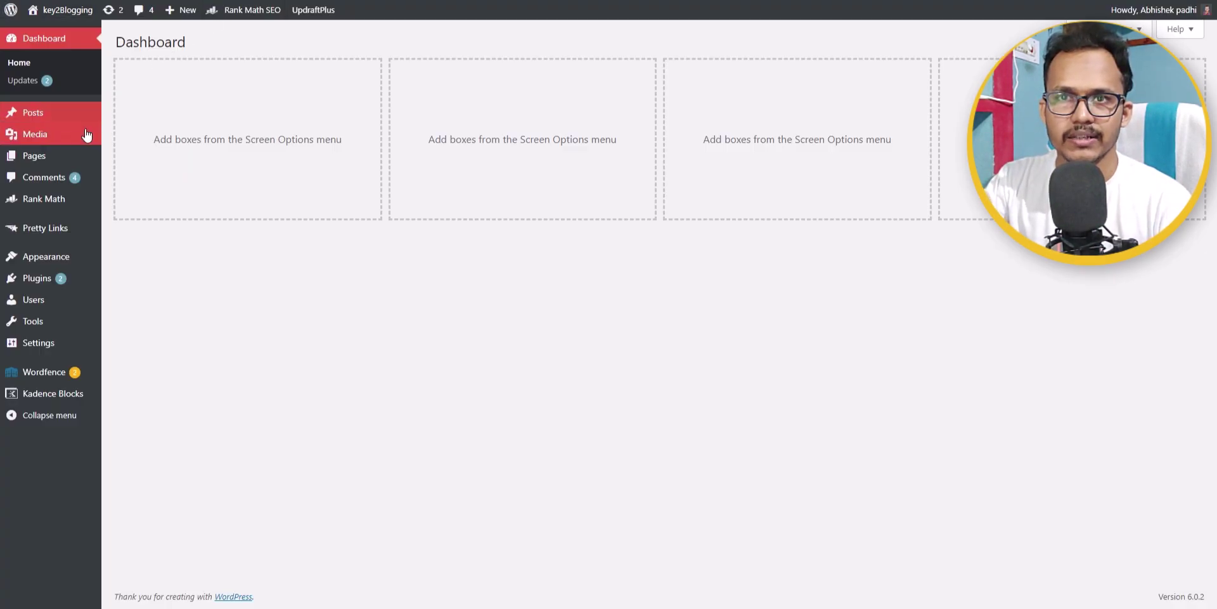
- Create a new page and insert a Row Layout block with three equal columns
click(59, 157)
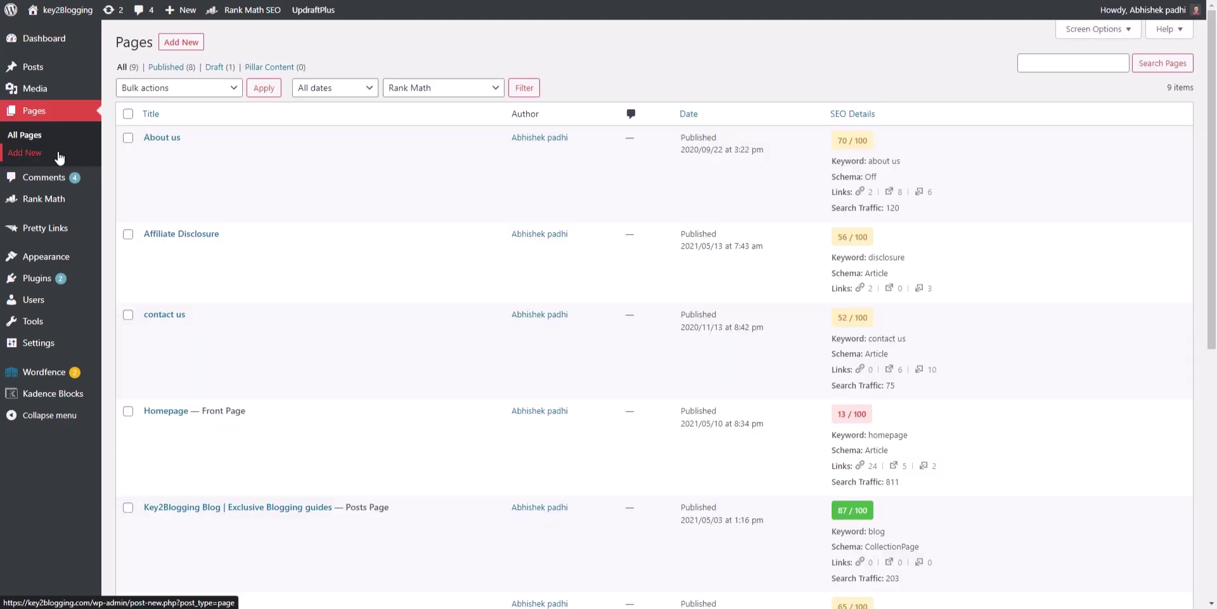
click(167, 46)
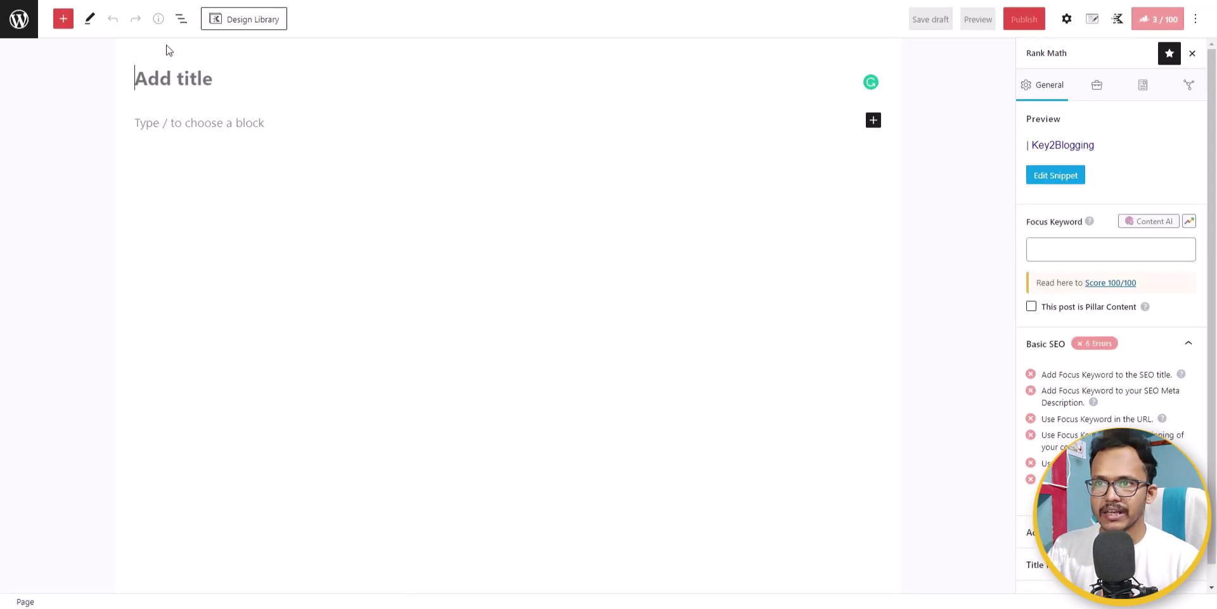
click(877, 124)
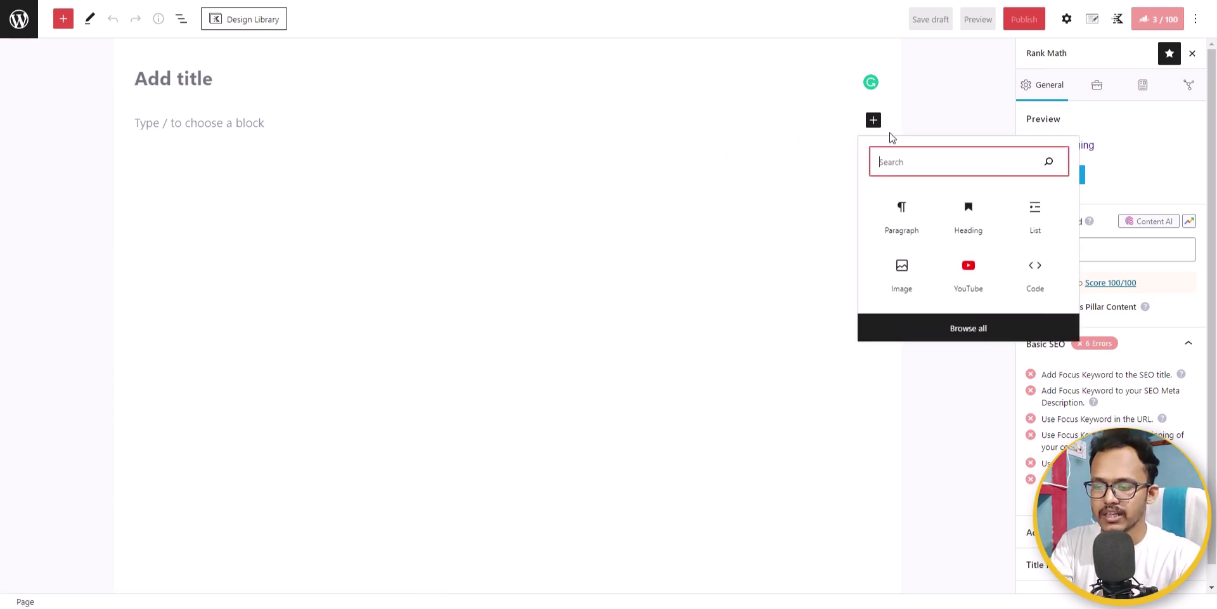
text(row)
click(958, 207)
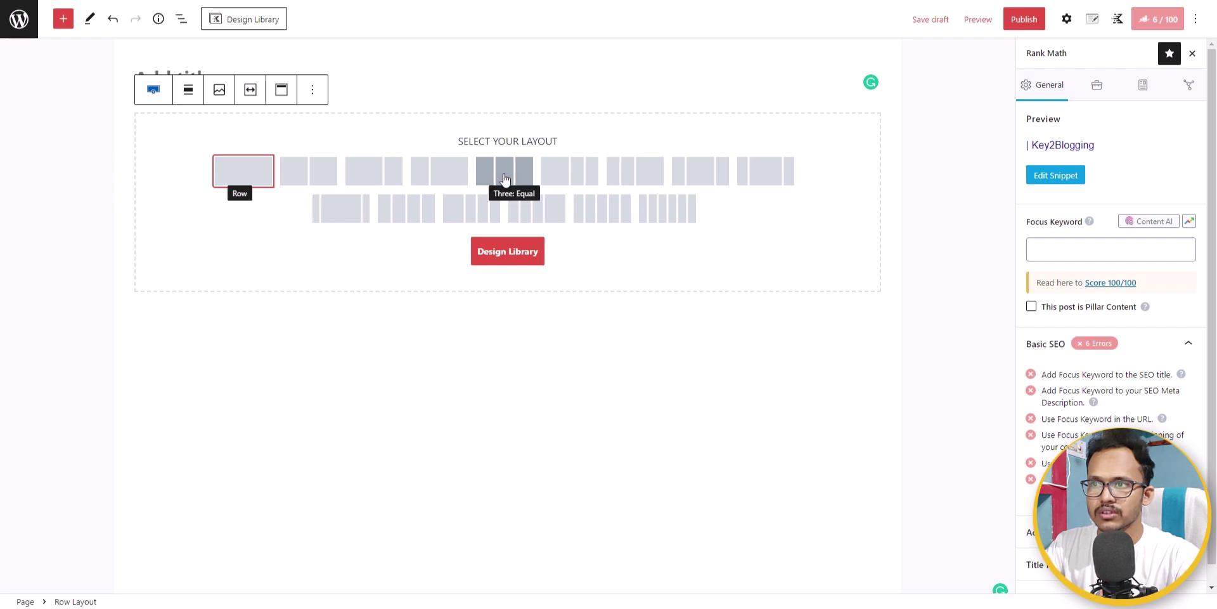
click(504, 179)
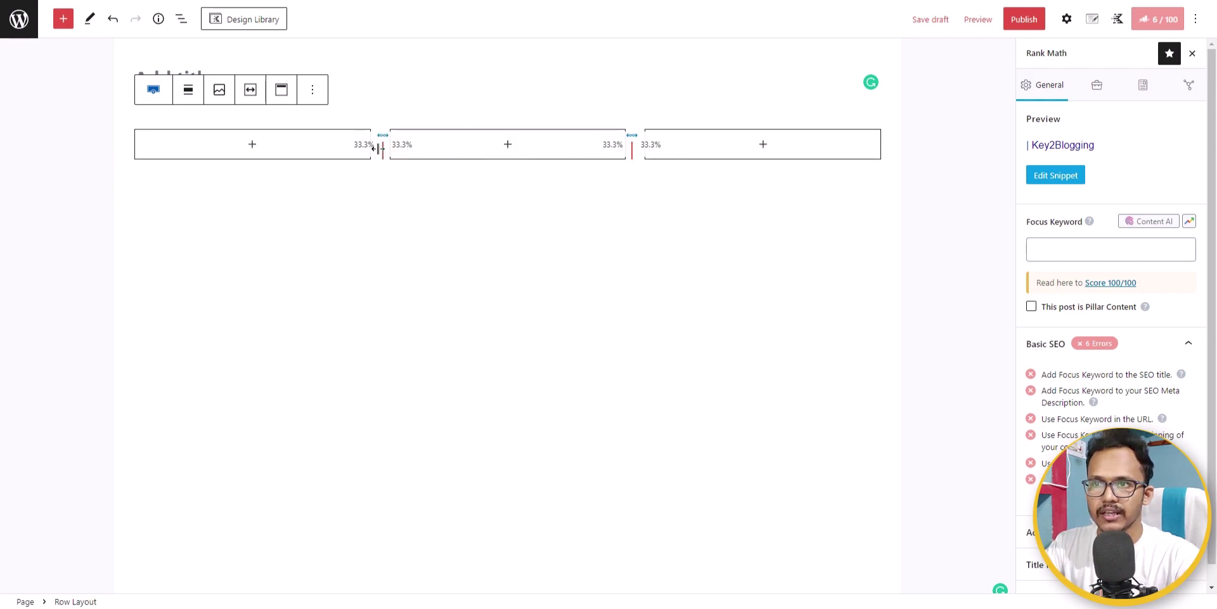
- Resize the row's columns to 25%, 30% and 45%, and add an Icon block to the first column
drag(381, 146, 320, 147)
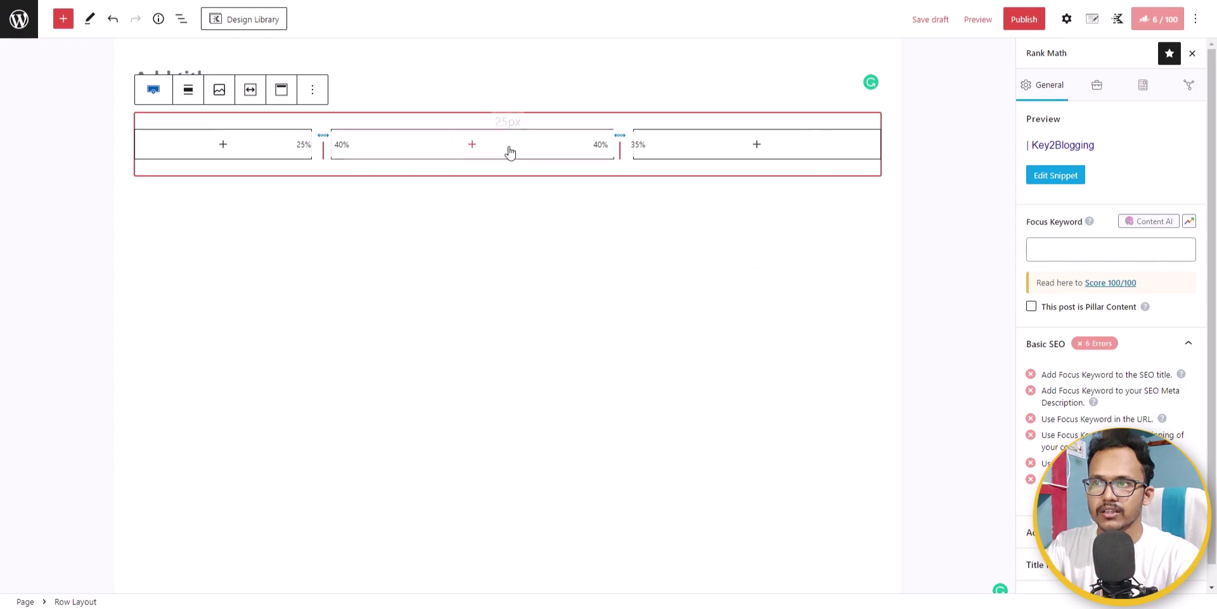
drag(612, 147, 549, 141)
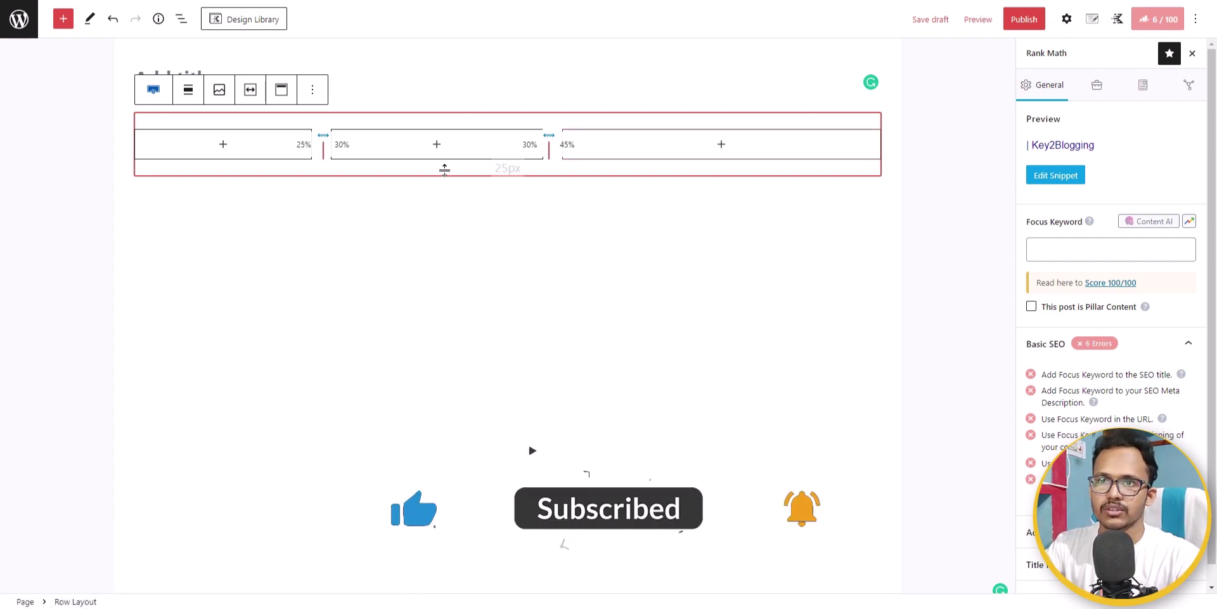
click(223, 144)
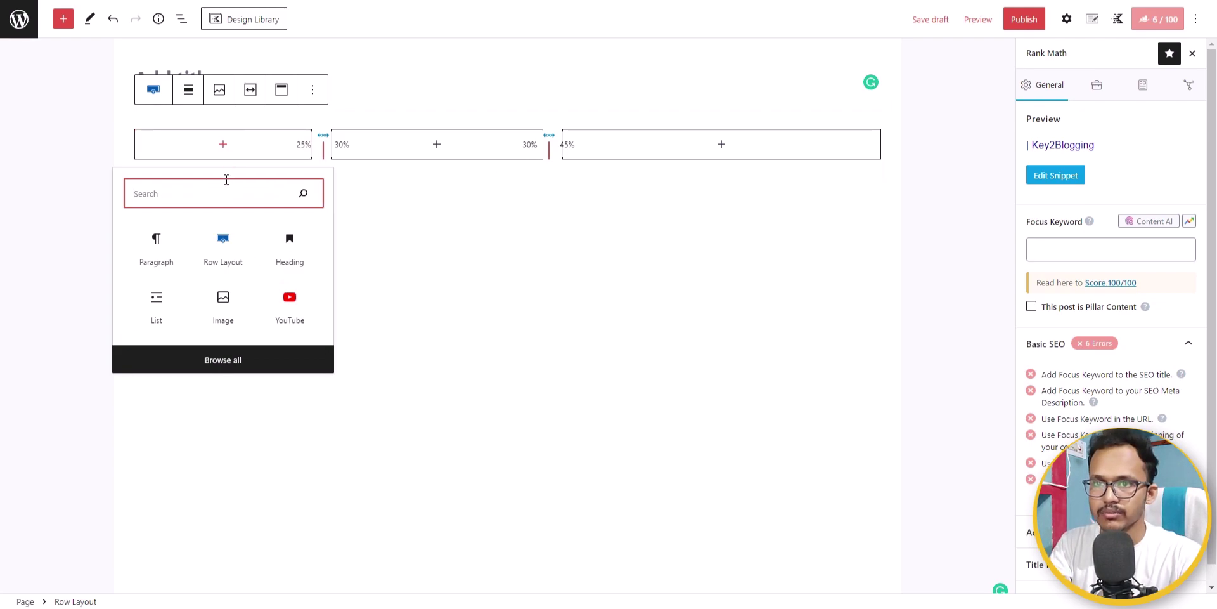
text(ico)
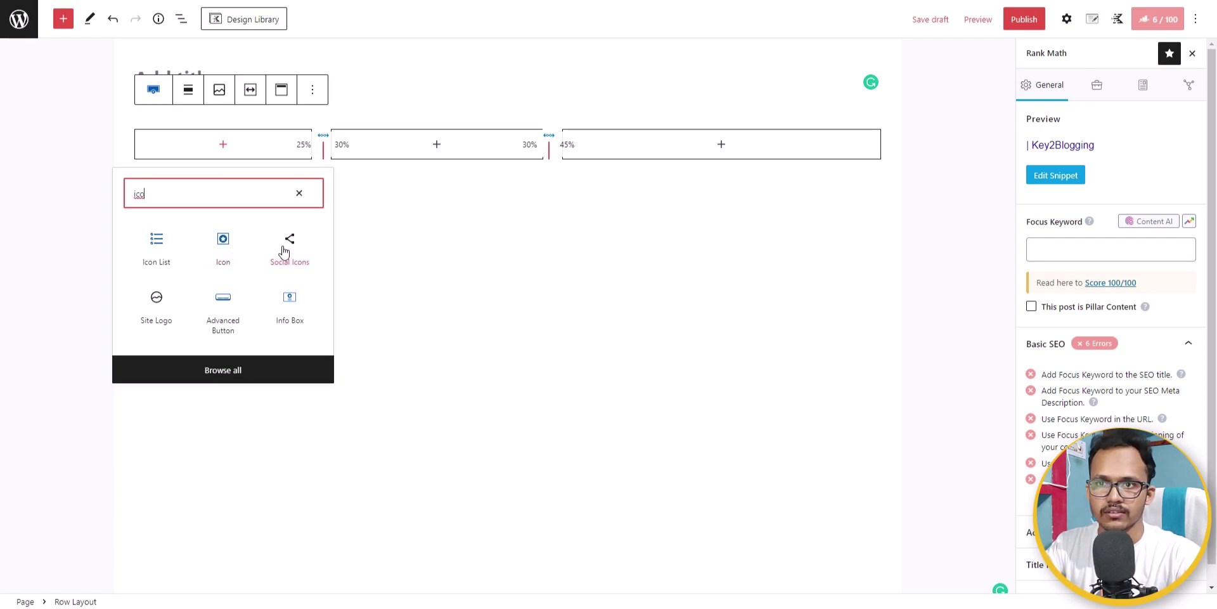
click(222, 251)
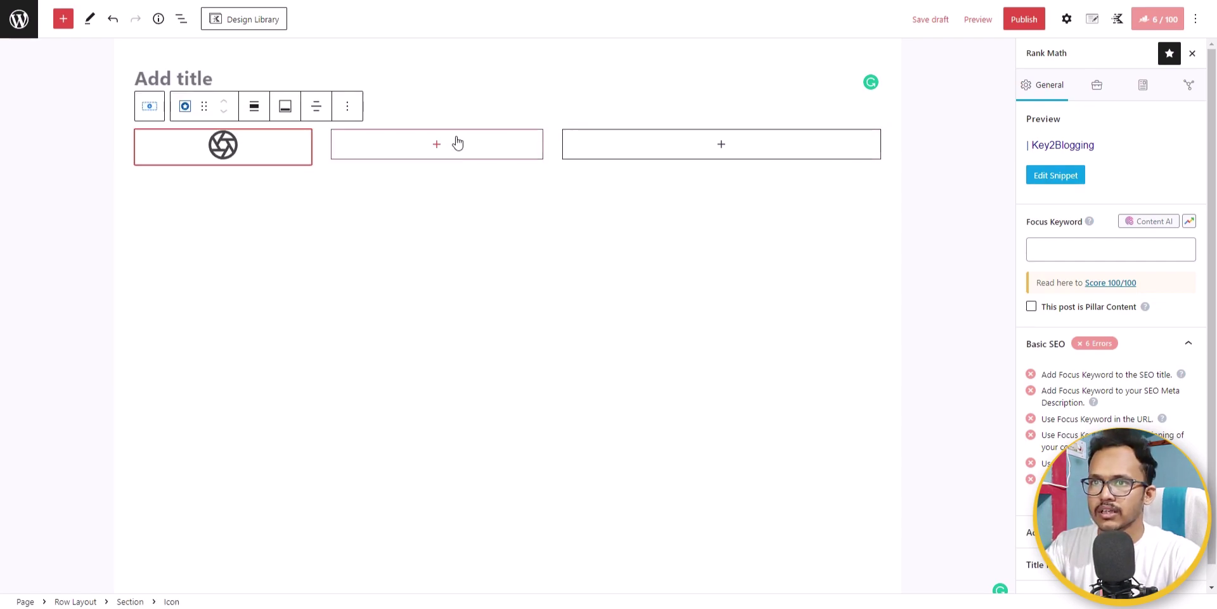
- Open the Icon block's settings and set the number of icons to 3
click(347, 106)
click(421, 146)
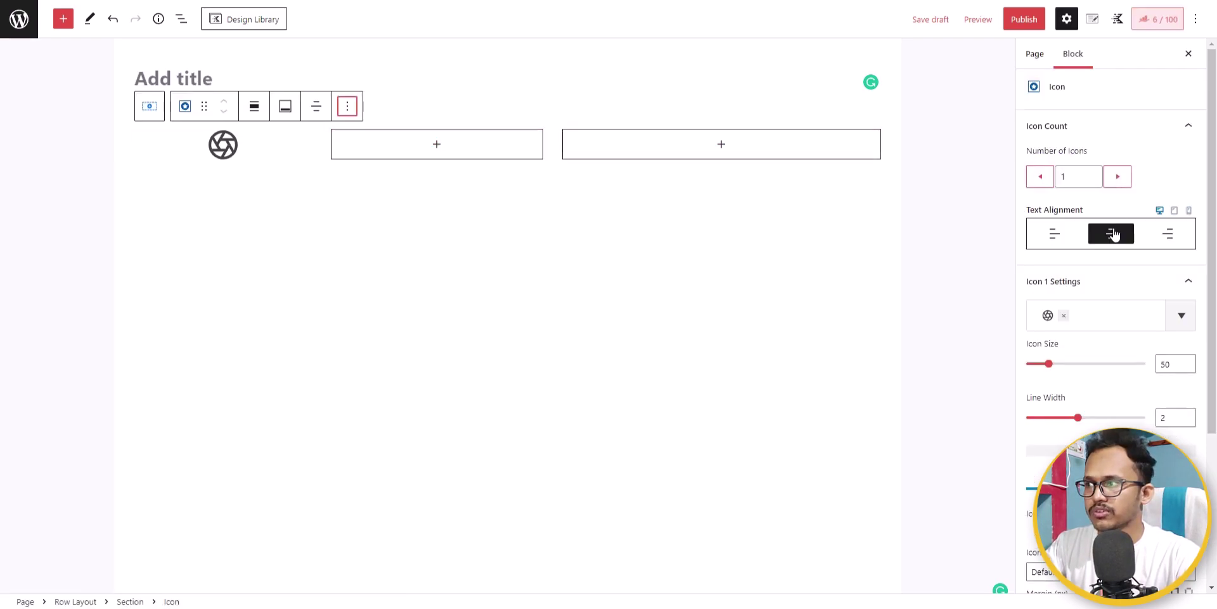
click(1118, 182)
click(1128, 182)
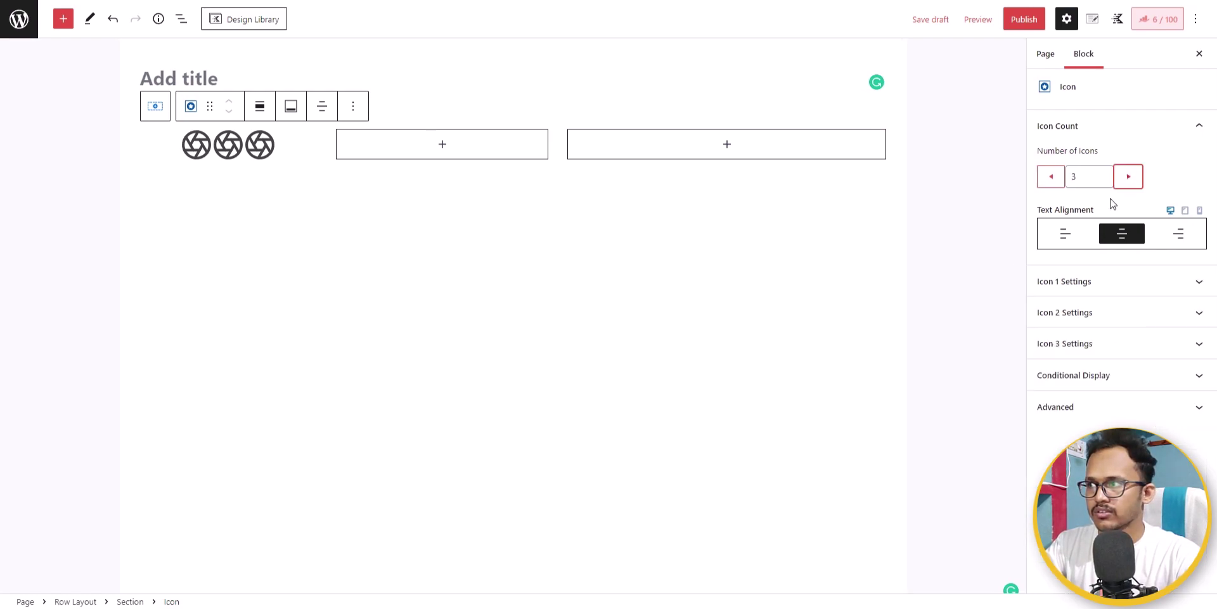
- Replace the first icon with the solid square Facebook icon, searching the icon library for "facebook"
click(1078, 283)
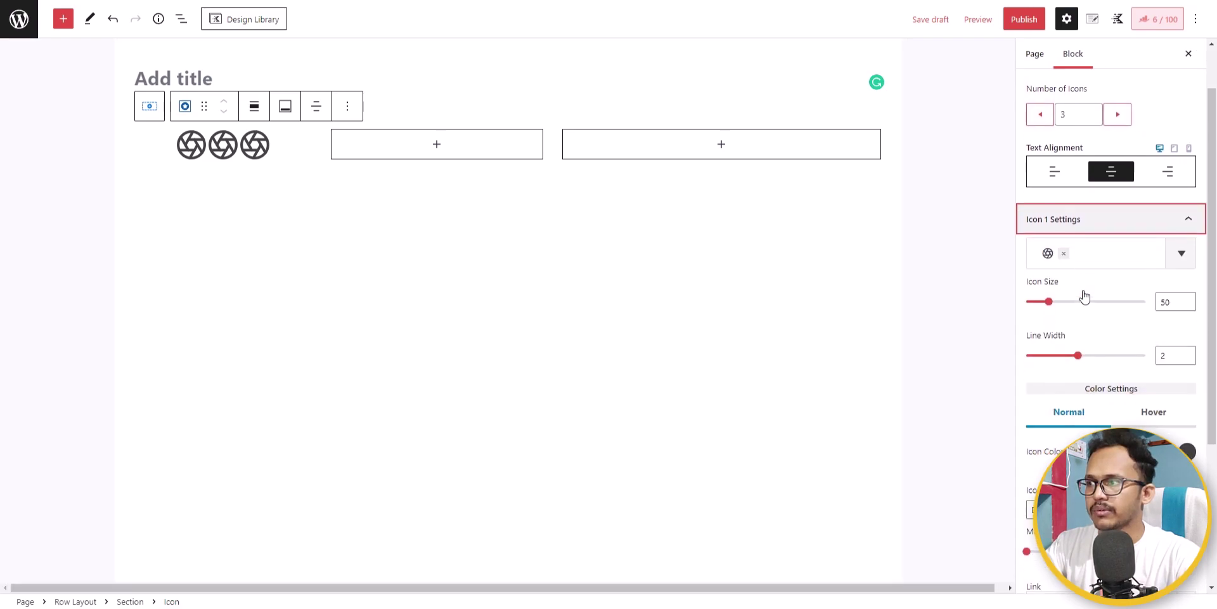
click(1063, 251)
click(1065, 260)
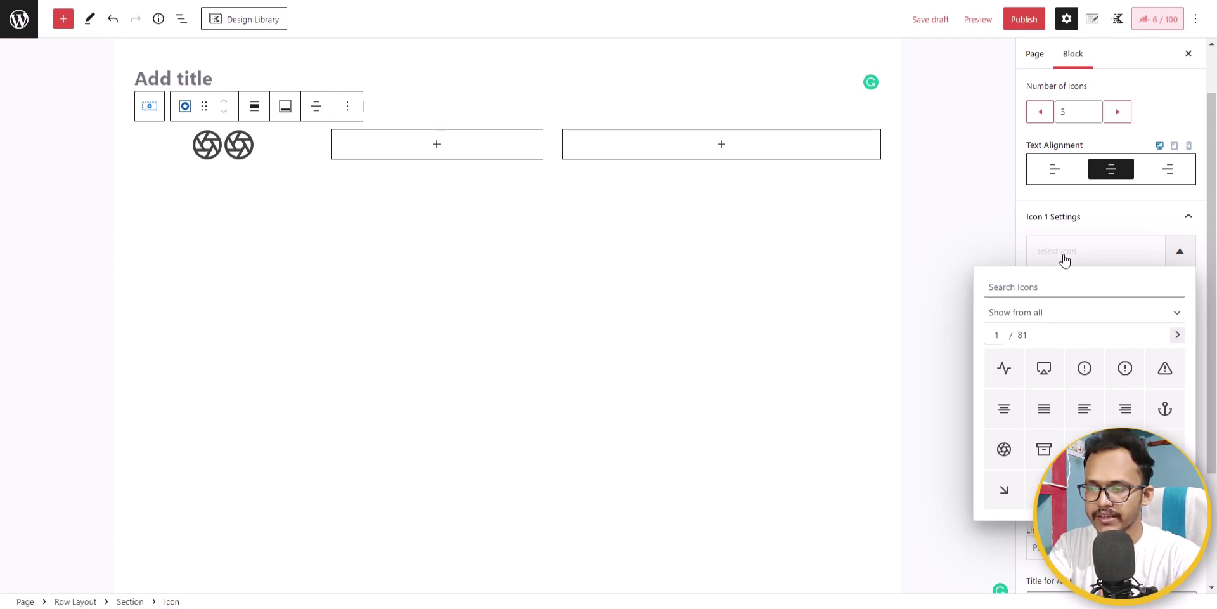
text(face)
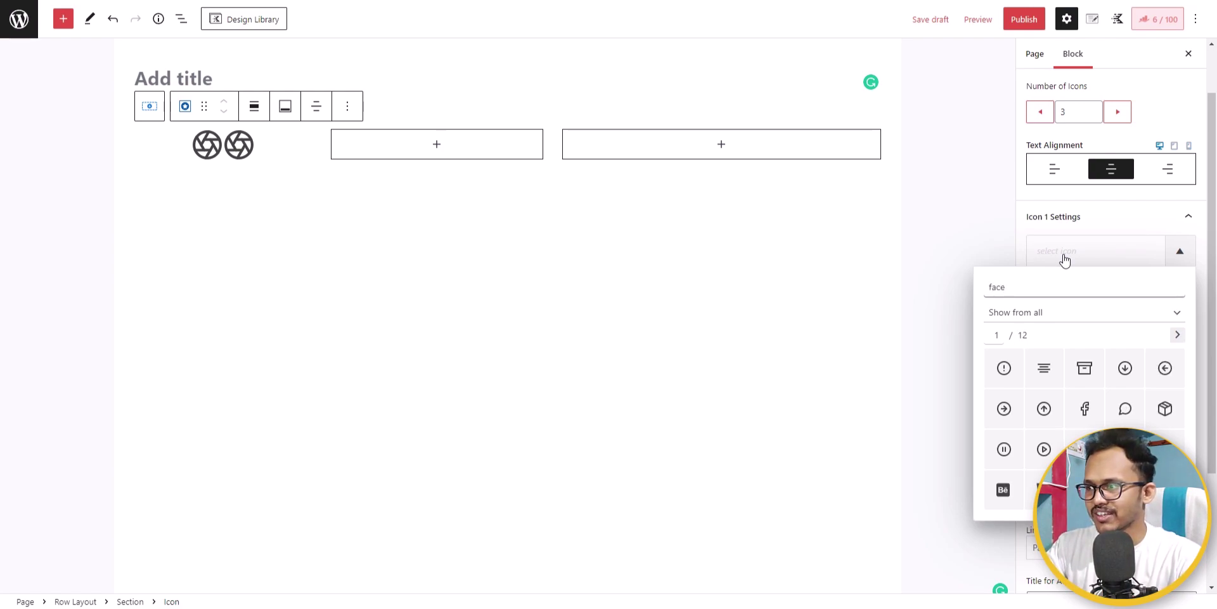
text(book)
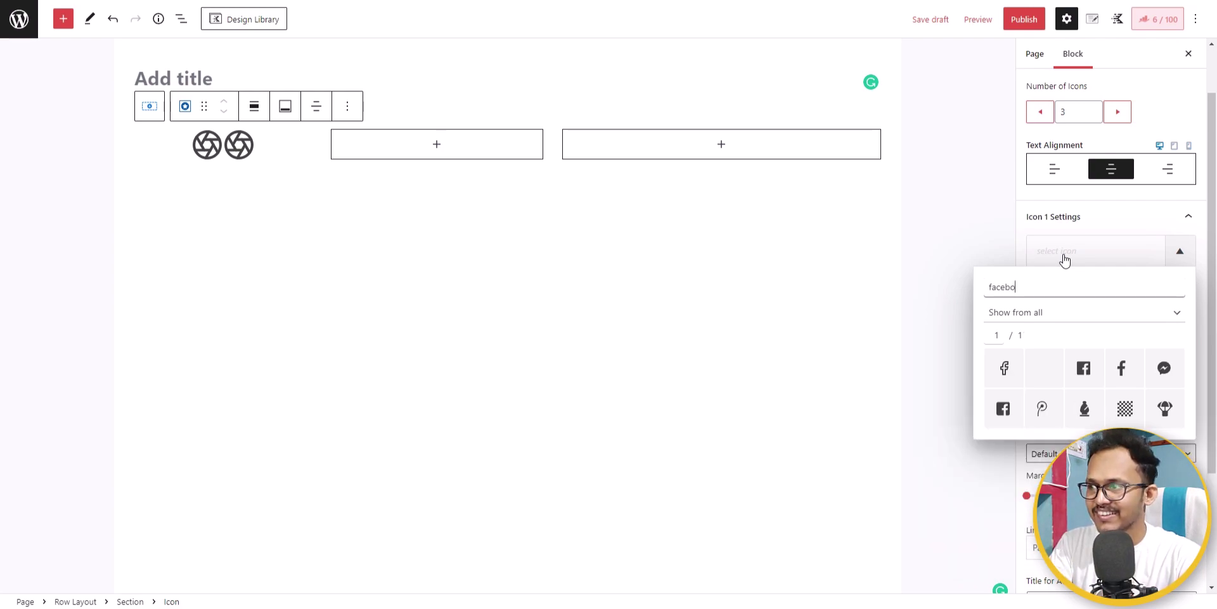
click(1043, 370)
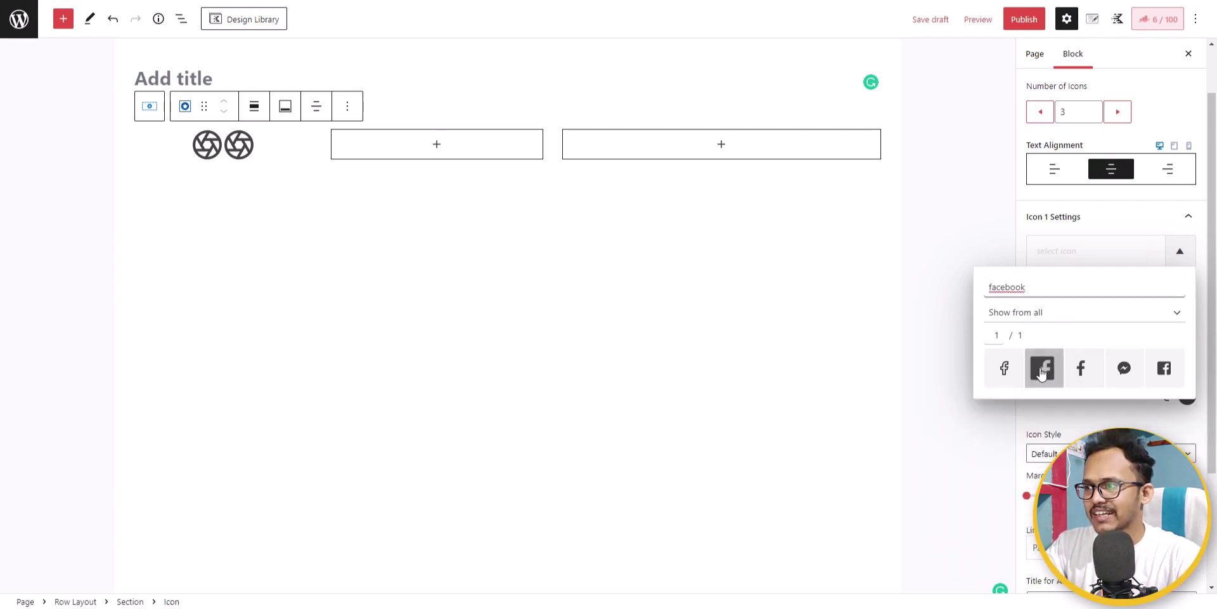
click(1135, 222)
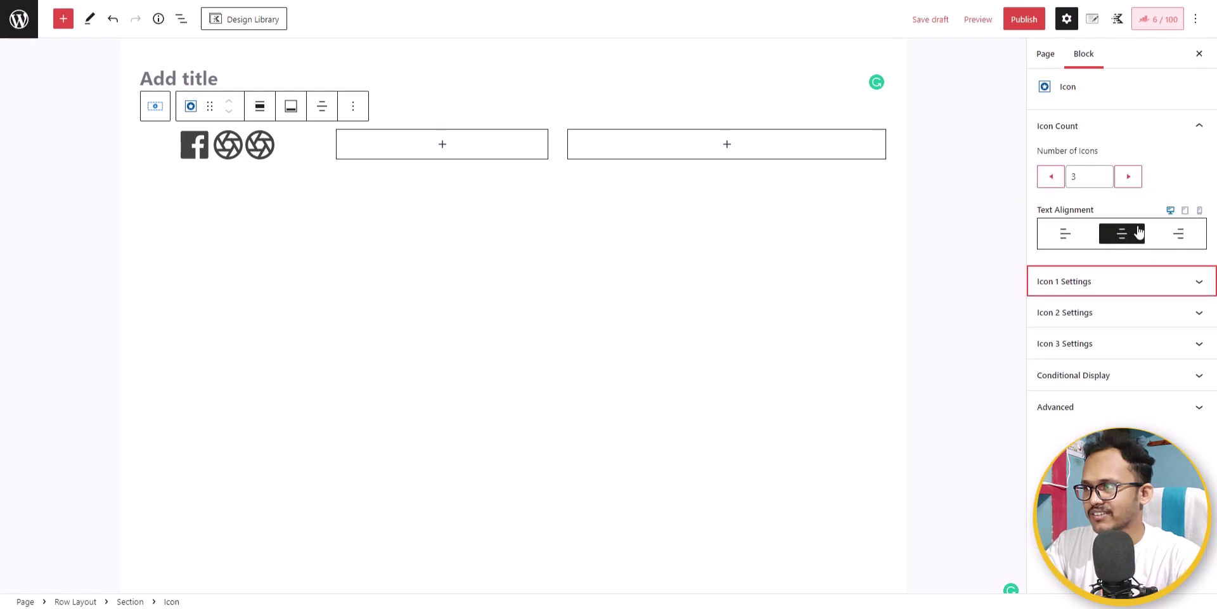
- Change the second icon to the square Twitter icon, searching the icon library for "twi"
click(1132, 312)
click(1074, 280)
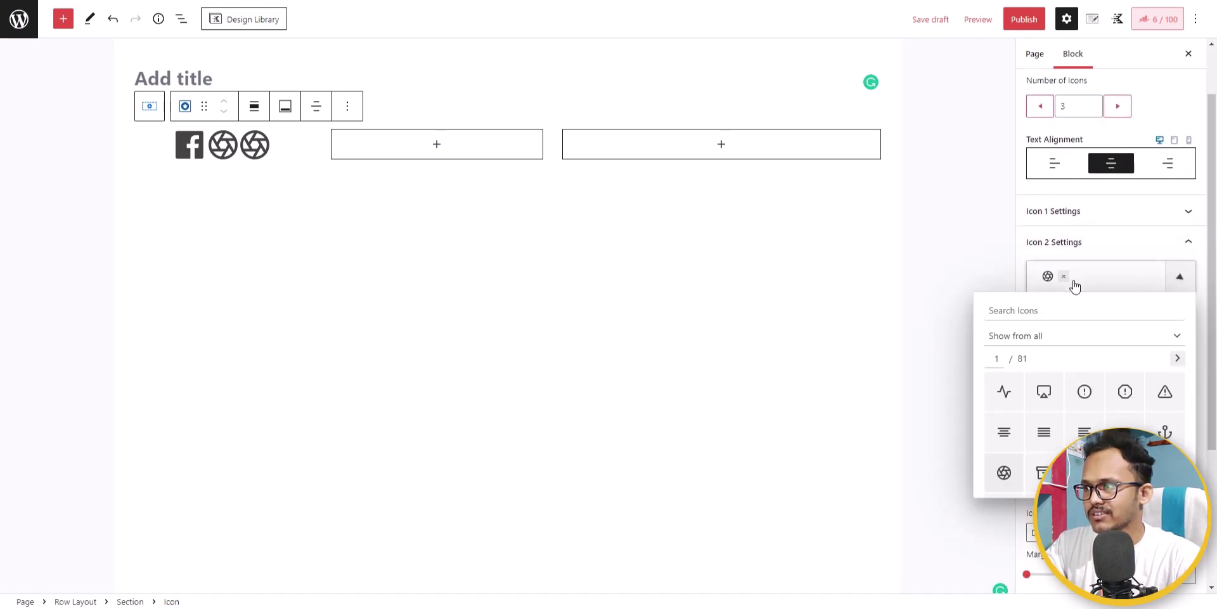
text(twi)
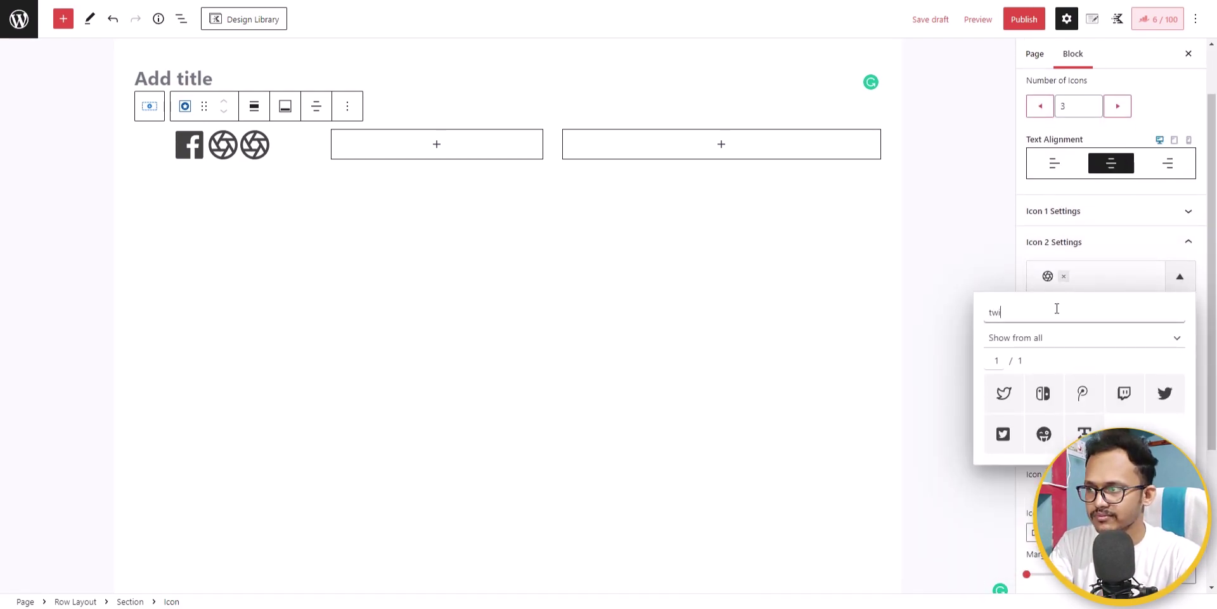
click(1003, 434)
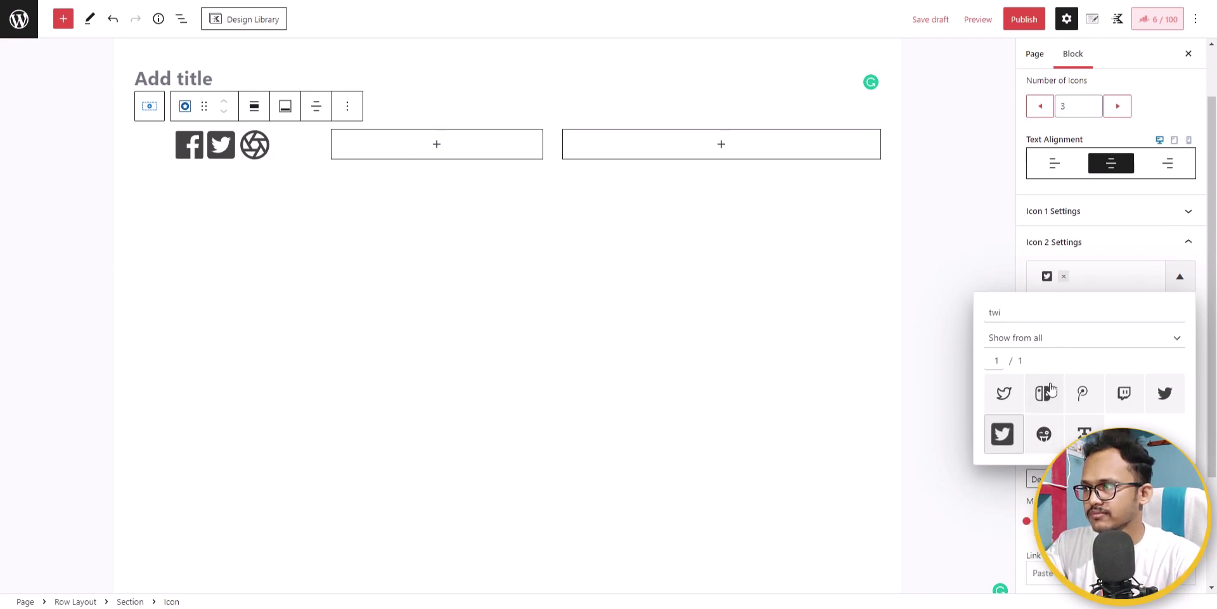
click(1122, 241)
- Change the third icon to the square YouTube icon, searching the icon library for "youtu"
click(1112, 343)
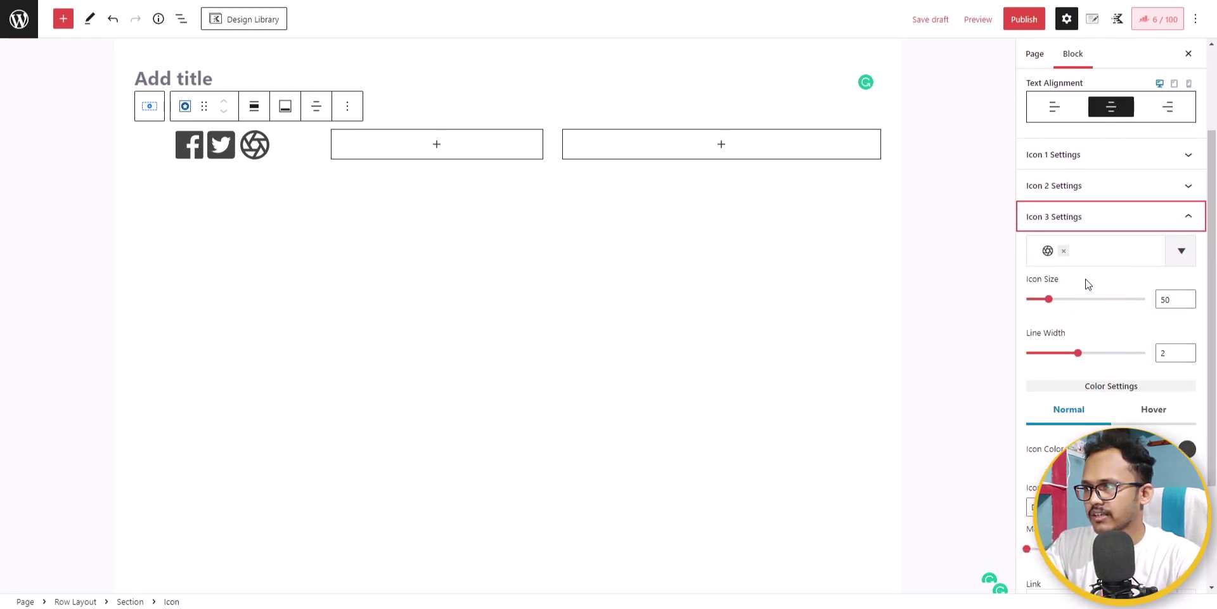
click(1057, 253)
click(1059, 279)
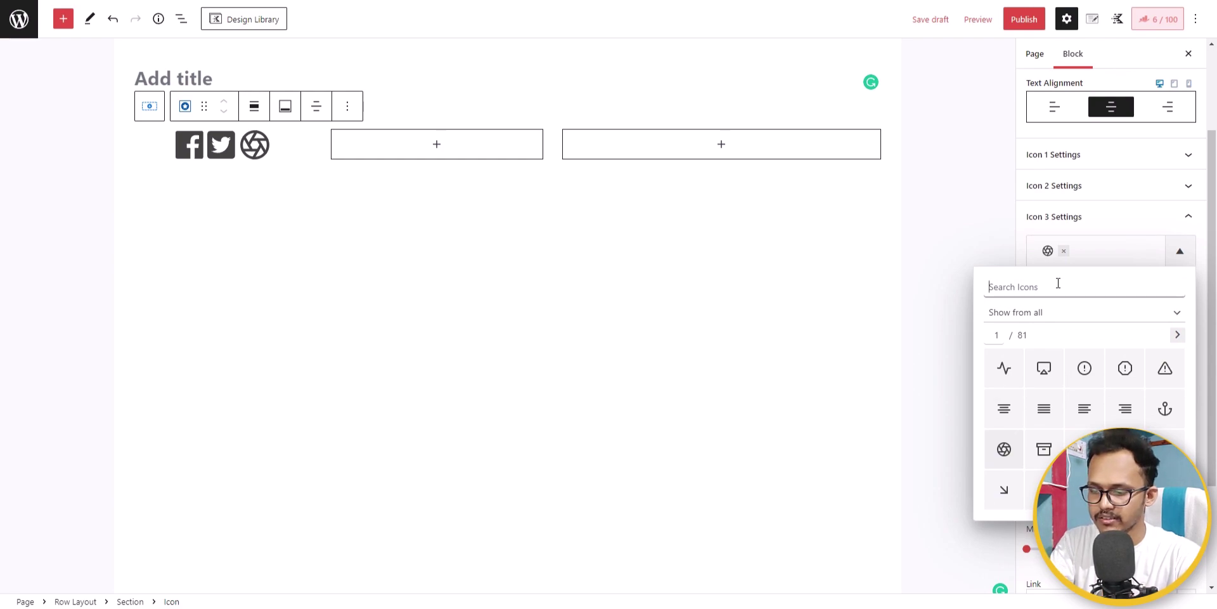
text(youtu)
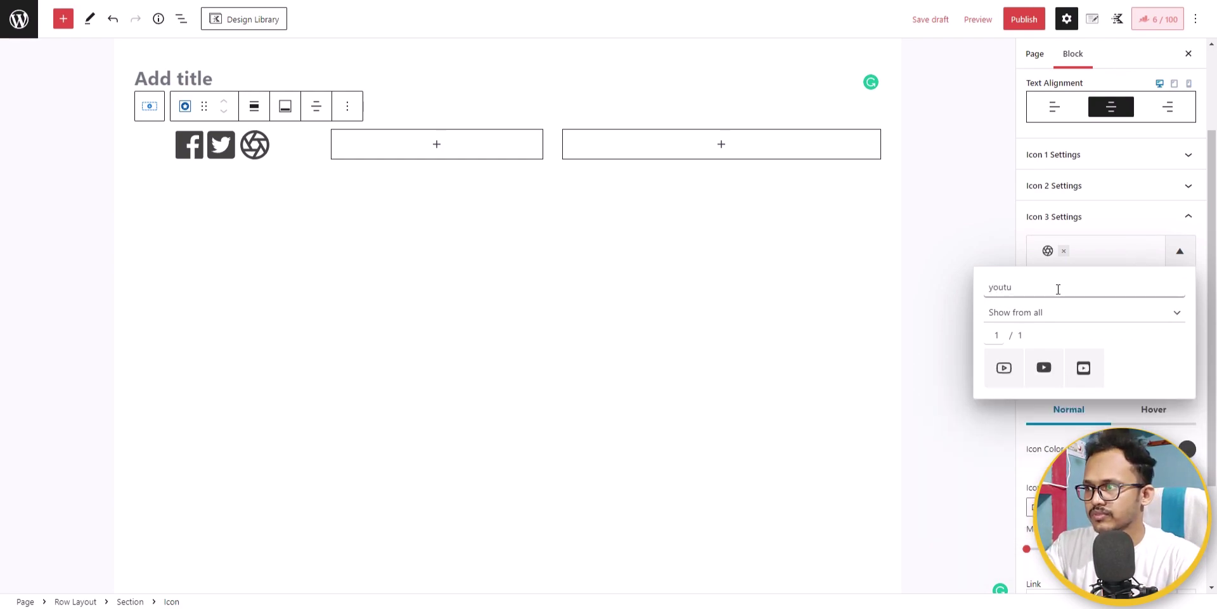
click(1083, 377)
click(1147, 221)
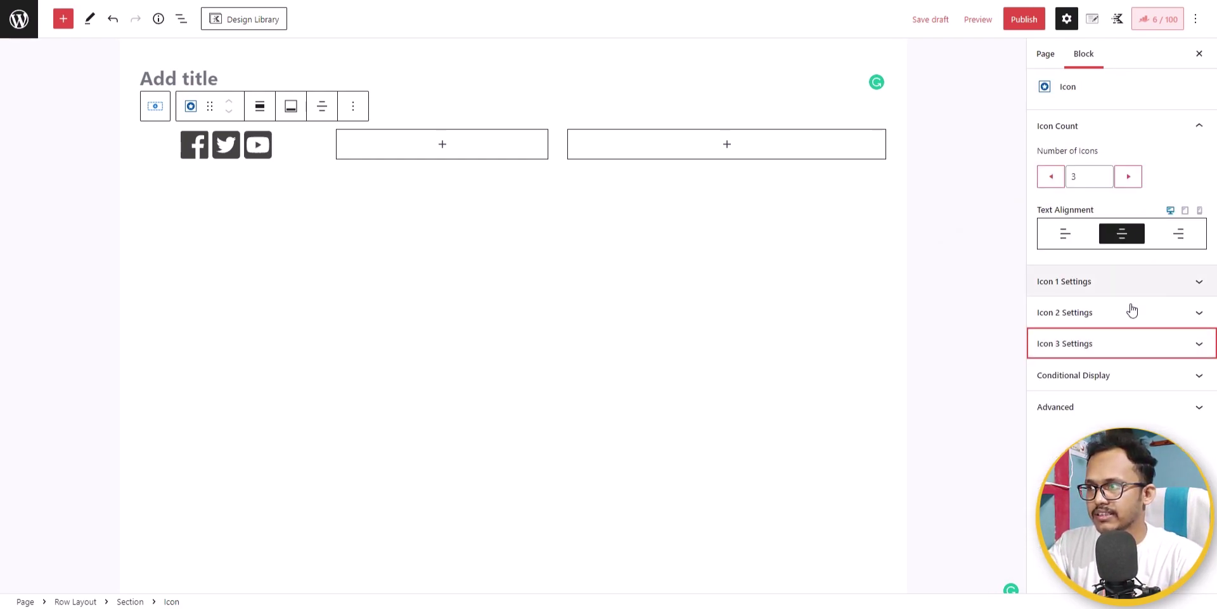
- Link the YouTube icon to the placeholder "#" and make the link open in a new tab
click(1120, 351)
scroll(1120, 351, down, 4)
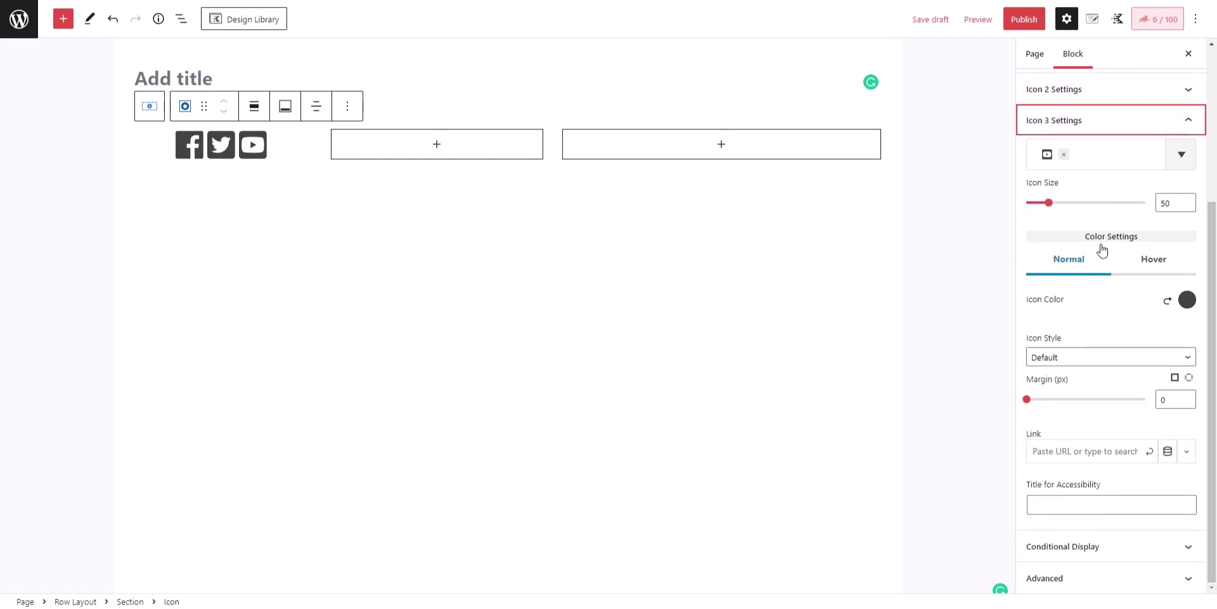
click(1114, 452)
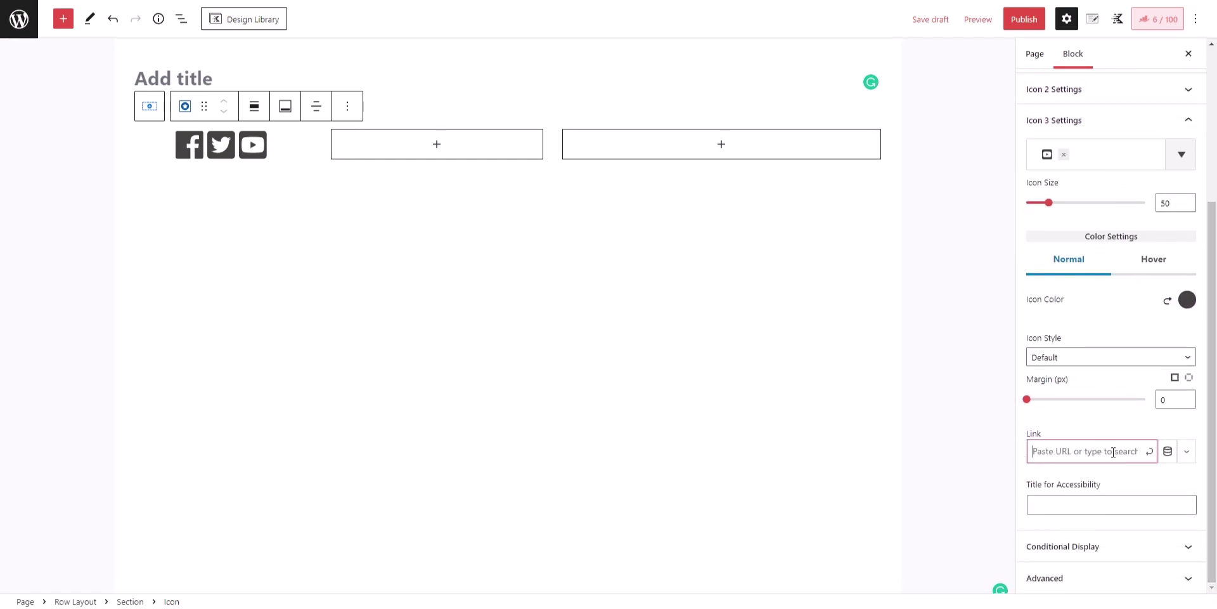
click(1186, 451)
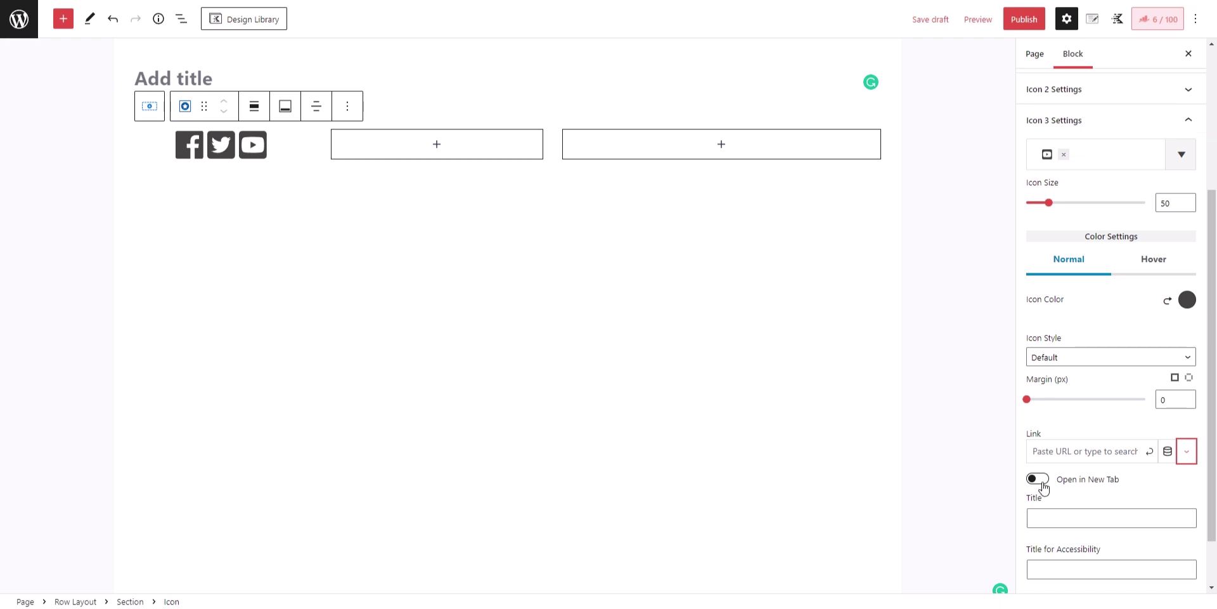
click(1043, 484)
click(1075, 454)
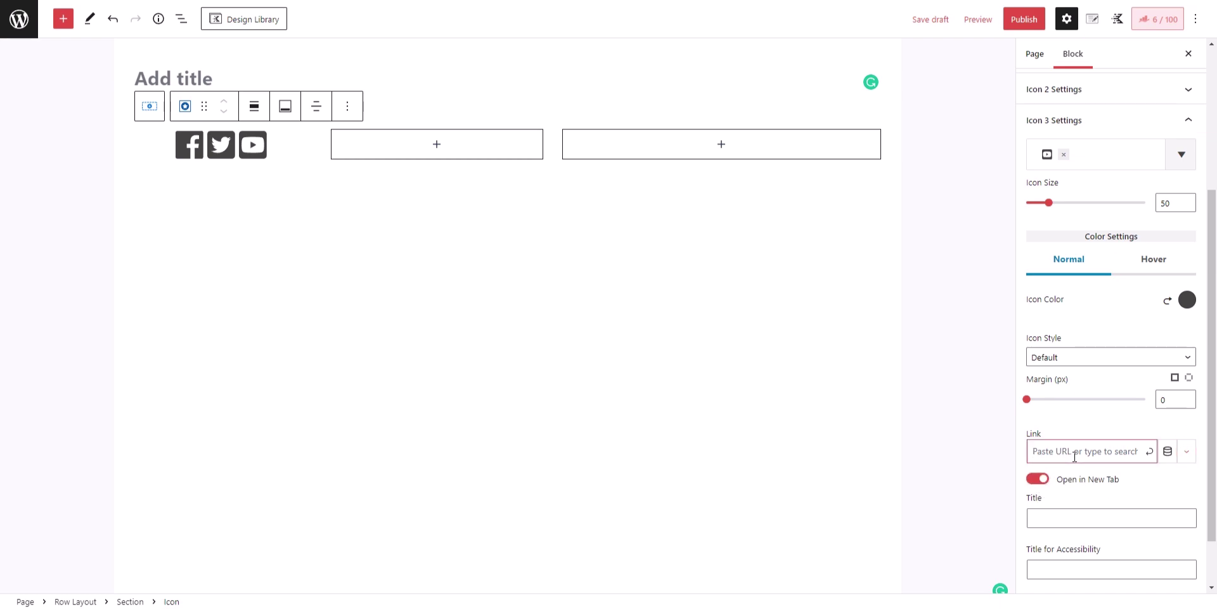
text(#)
click(1149, 451)
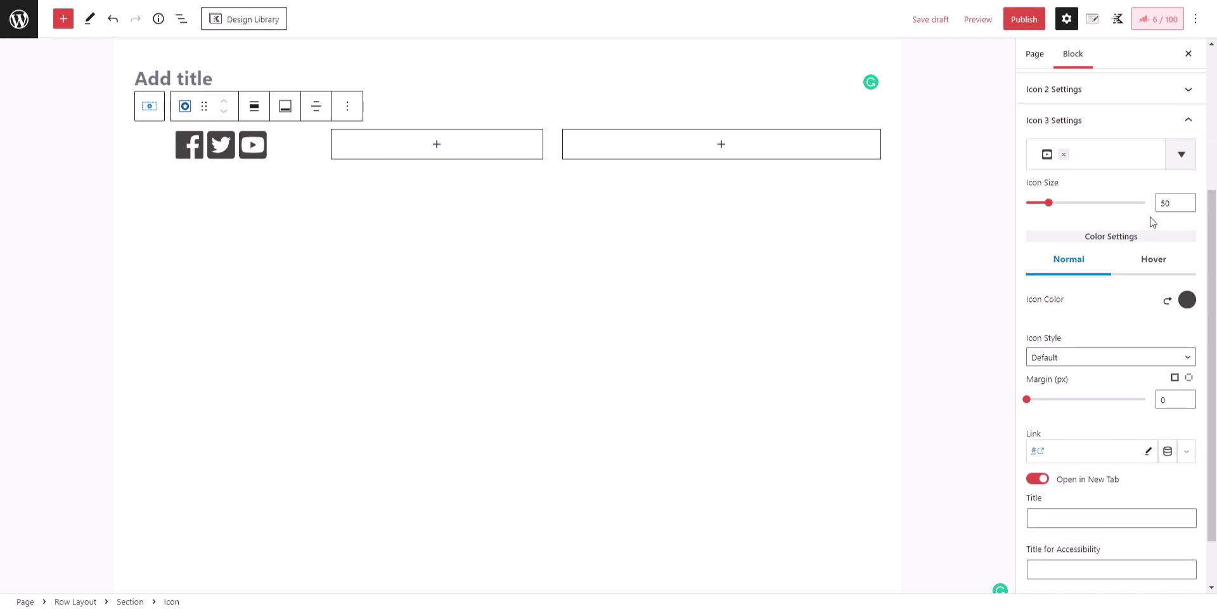
click(1154, 122)
- Link the Twitter icon to the placeholder "#" and make the link open in a new tab
click(1136, 309)
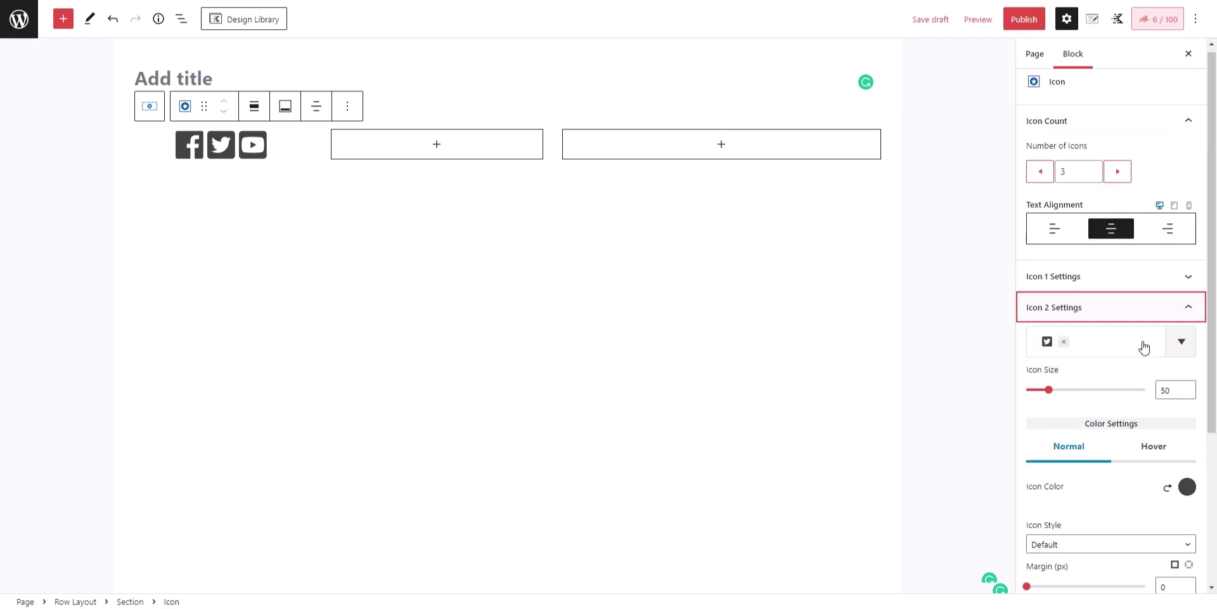
scroll(1144, 347, down, 3)
click(1095, 454)
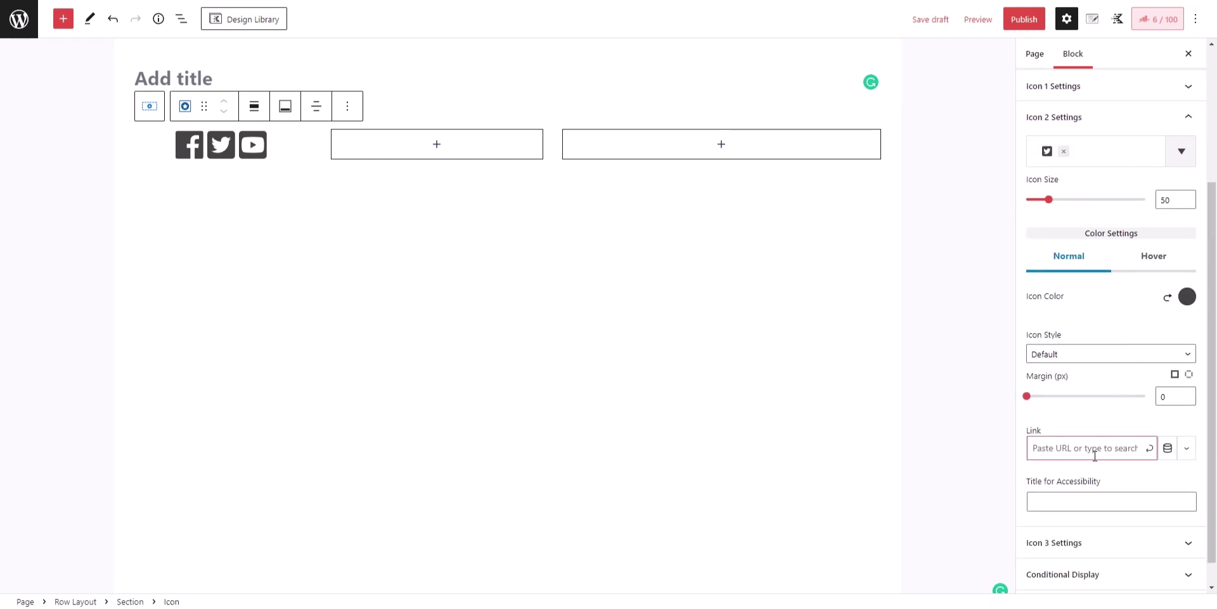
text(#)
click(1149, 448)
click(1188, 448)
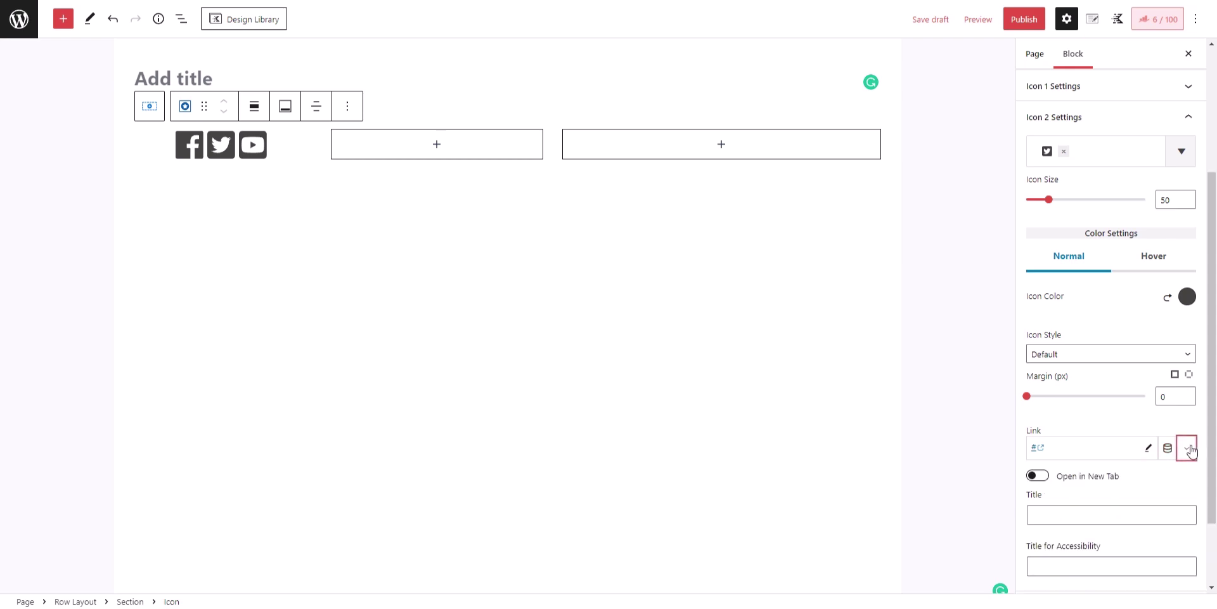
click(1042, 476)
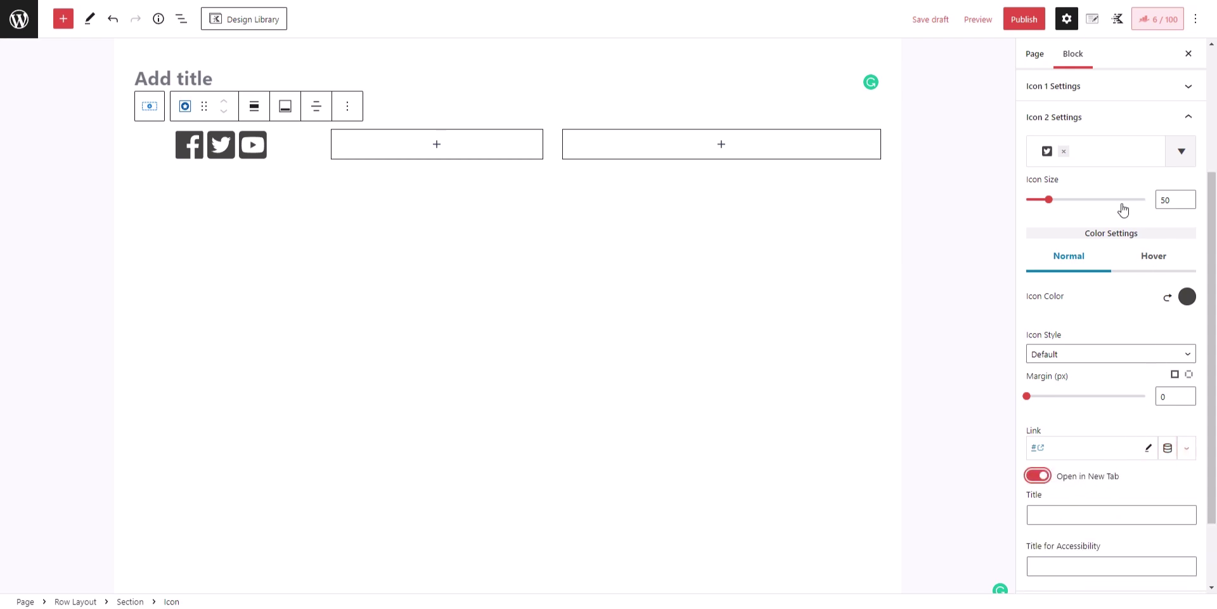
- Link the Facebook icon to the placeholder "#" and make the link open in a new tab
scroll(1123, 209, up, 3)
click(1126, 276)
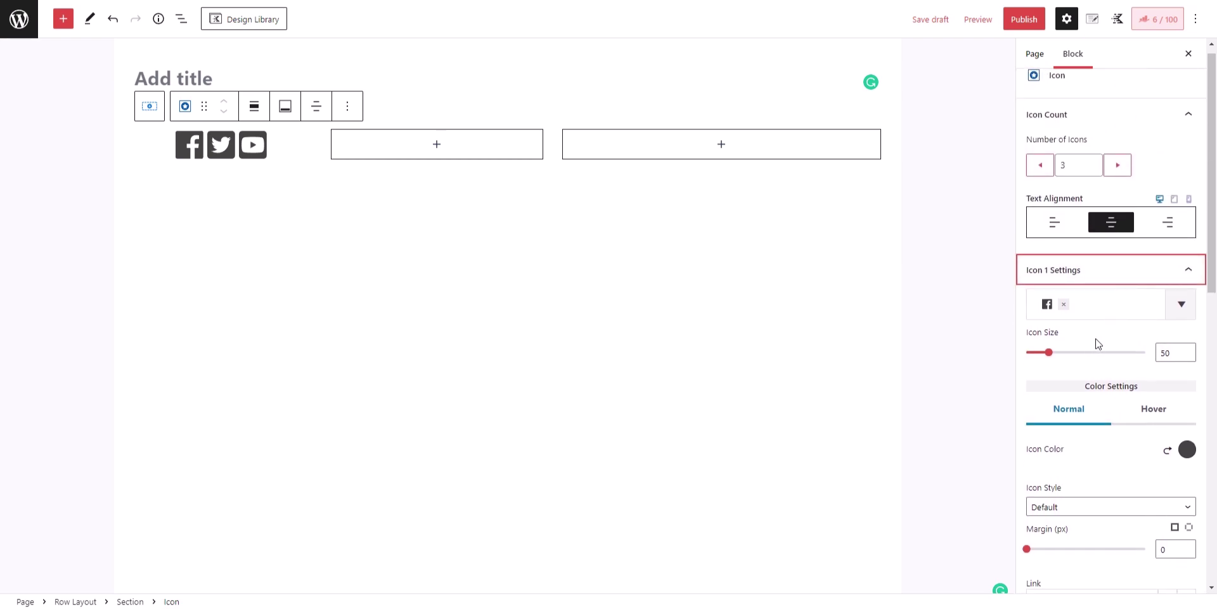
scroll(1092, 421, down, 2)
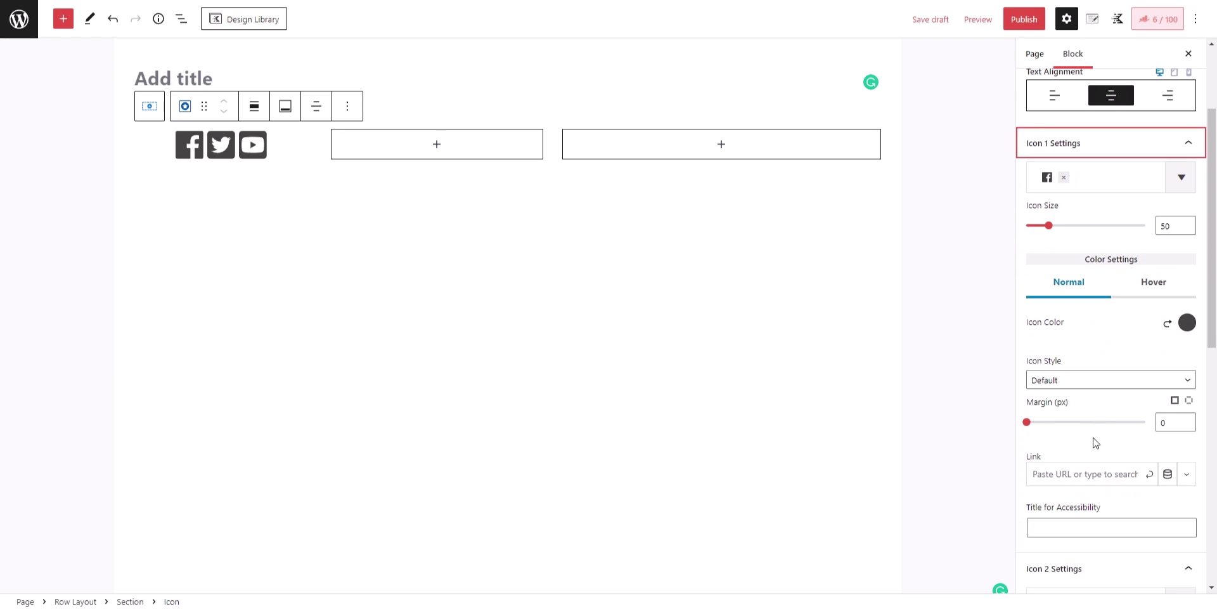
scroll(1093, 437, down, 1)
click(1085, 413)
text(#)
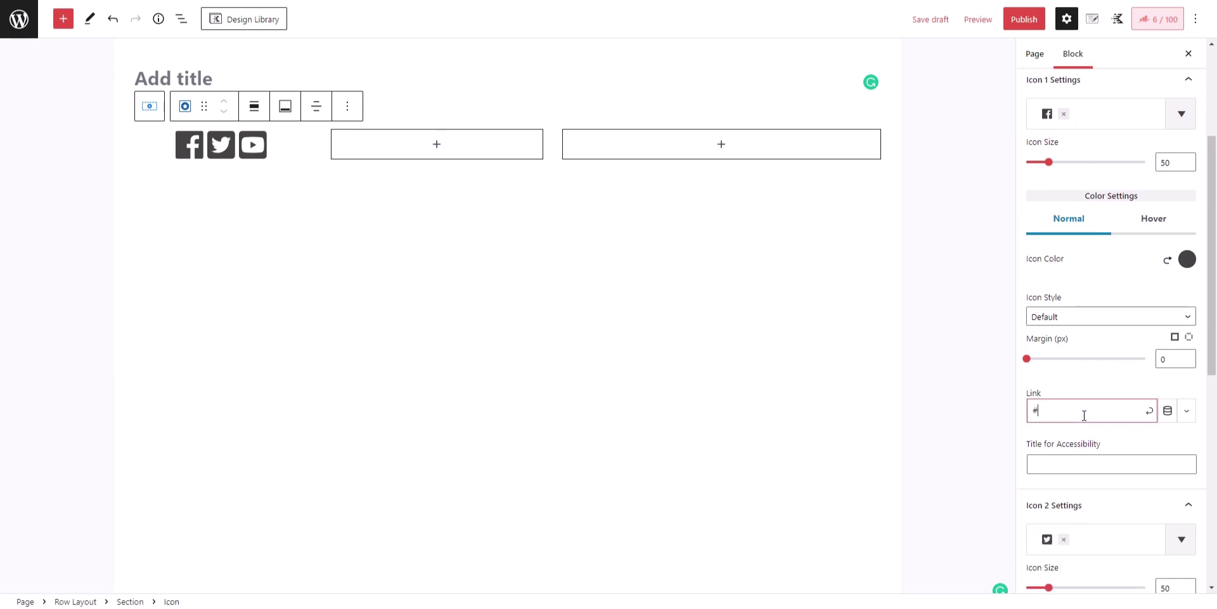
click(1149, 410)
click(1184, 412)
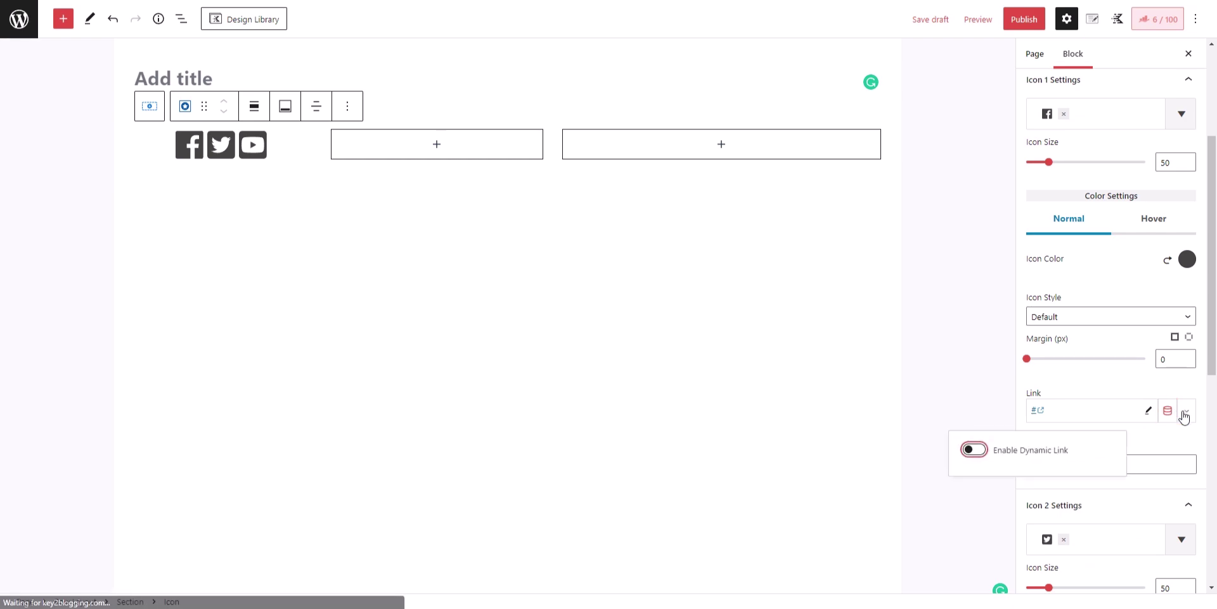
click(1038, 437)
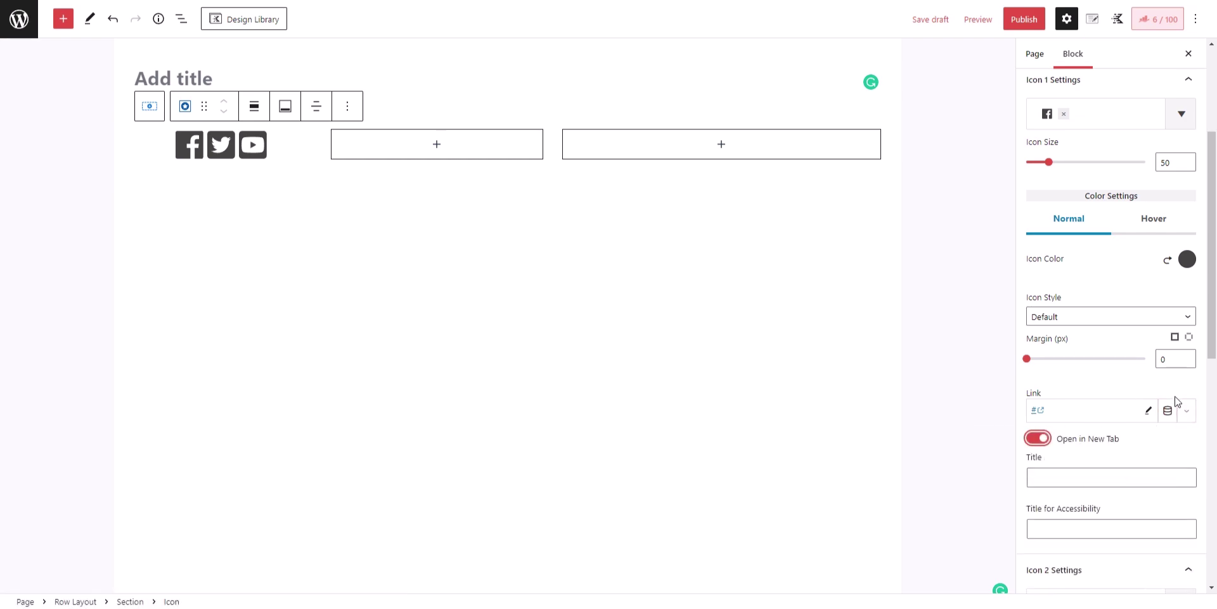
- Set the Facebook icon's normal color to the red palette swatch and collapse the icon settings sections
scroll(1126, 180, up, 3)
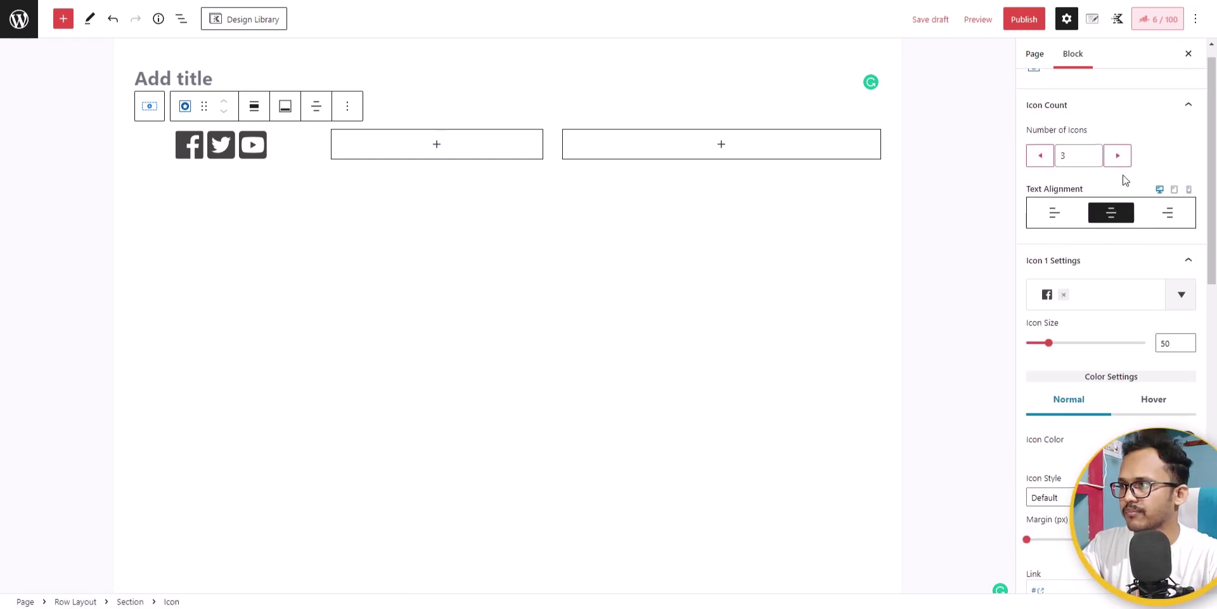
click(1172, 127)
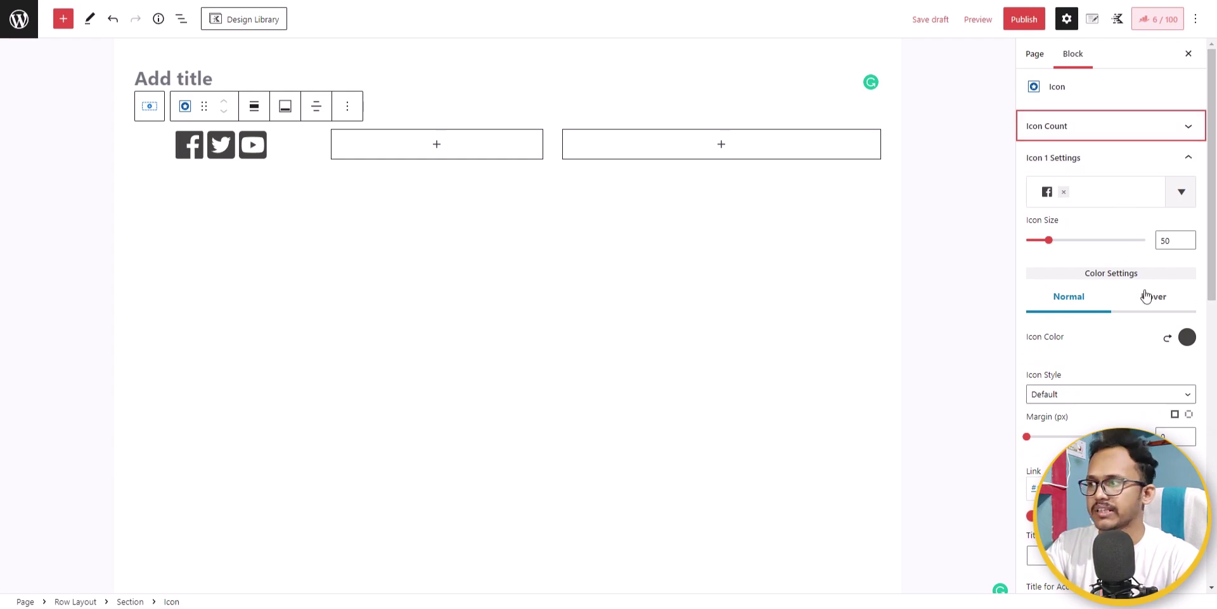
click(1187, 336)
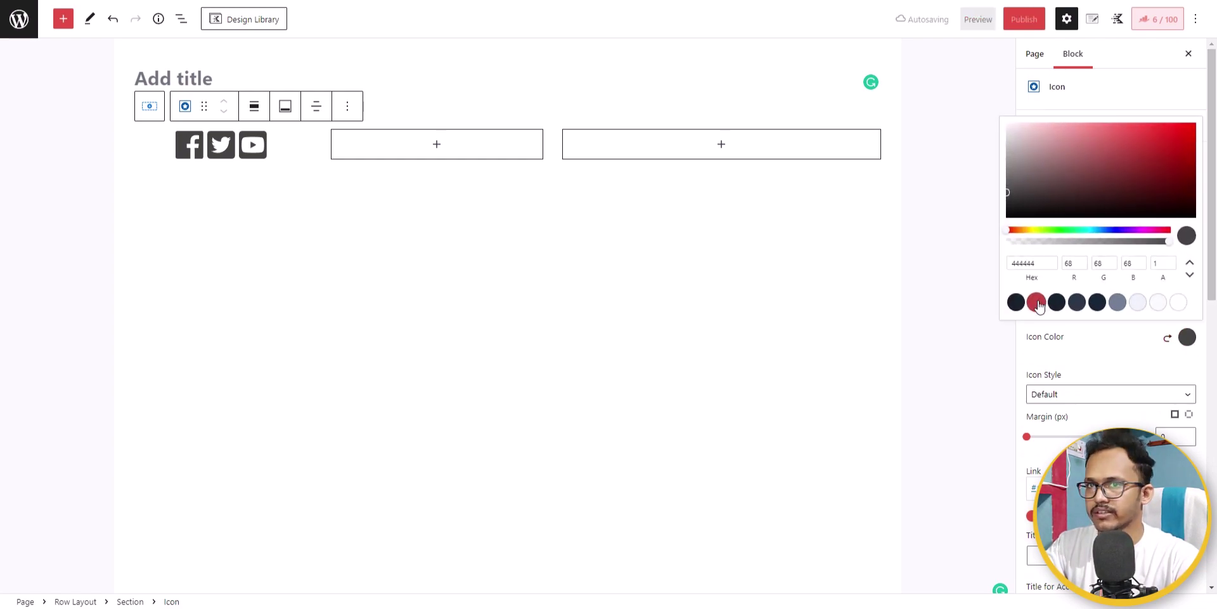
click(1037, 303)
click(1133, 340)
click(1147, 160)
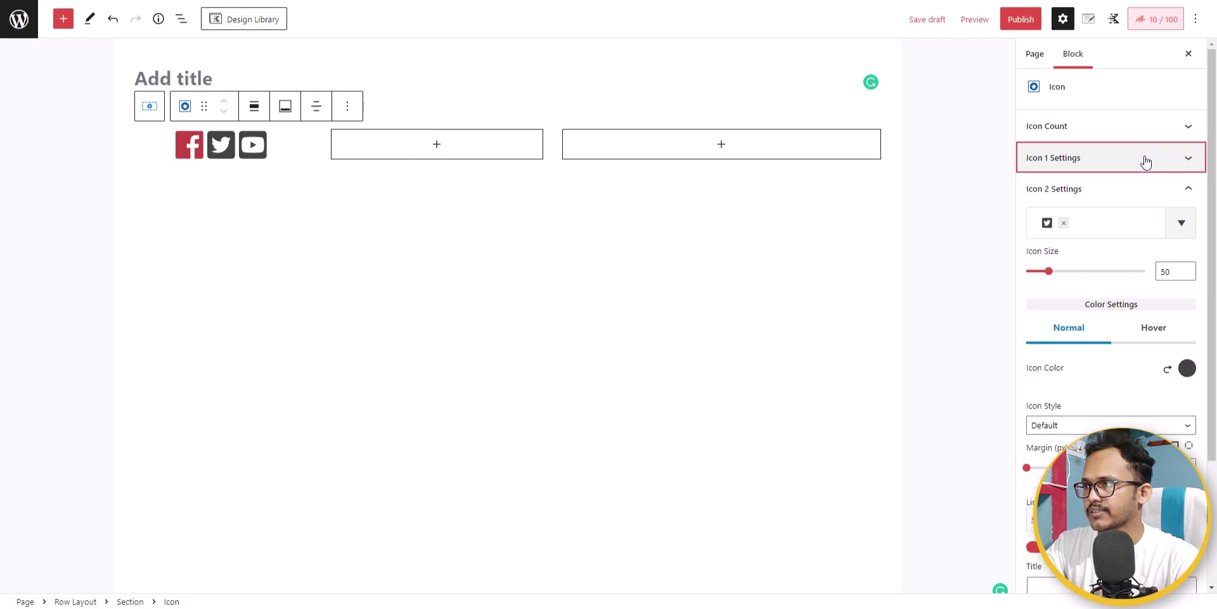
click(1142, 191)
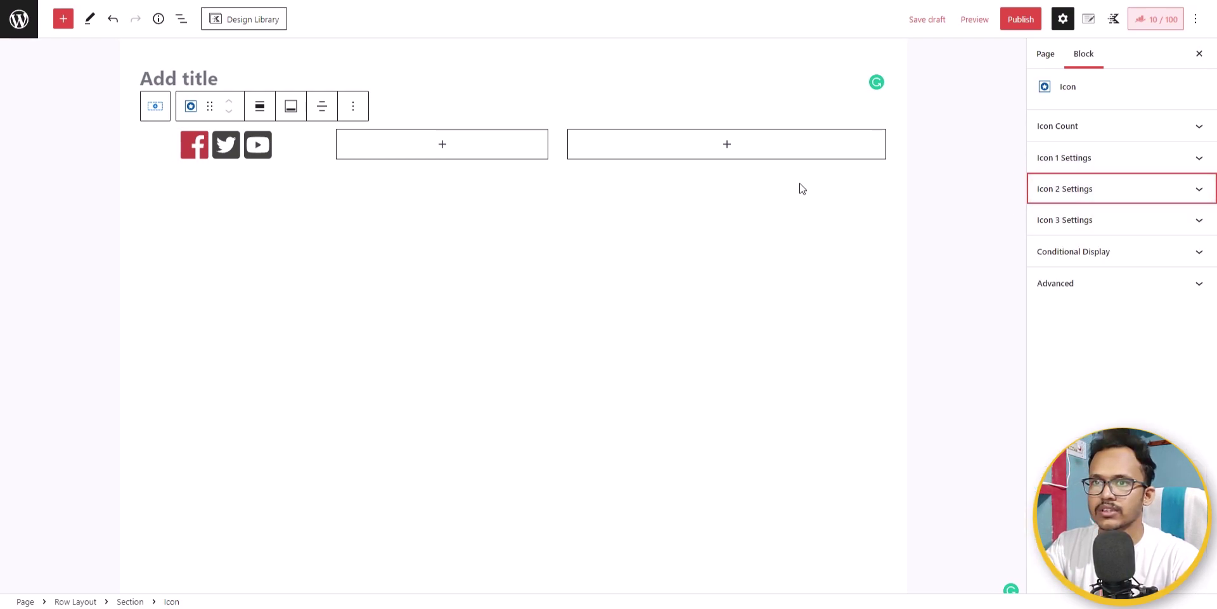
- Add an Advanced Text block to the row's middle column, searching the blocks for "ad"
click(438, 151)
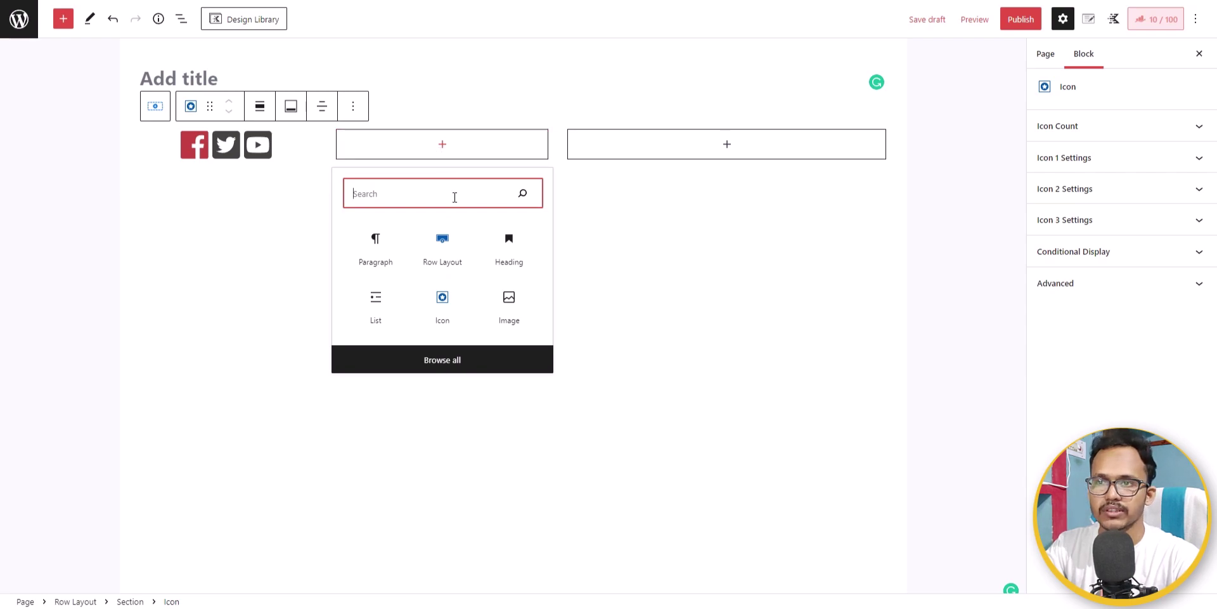
text(ad)
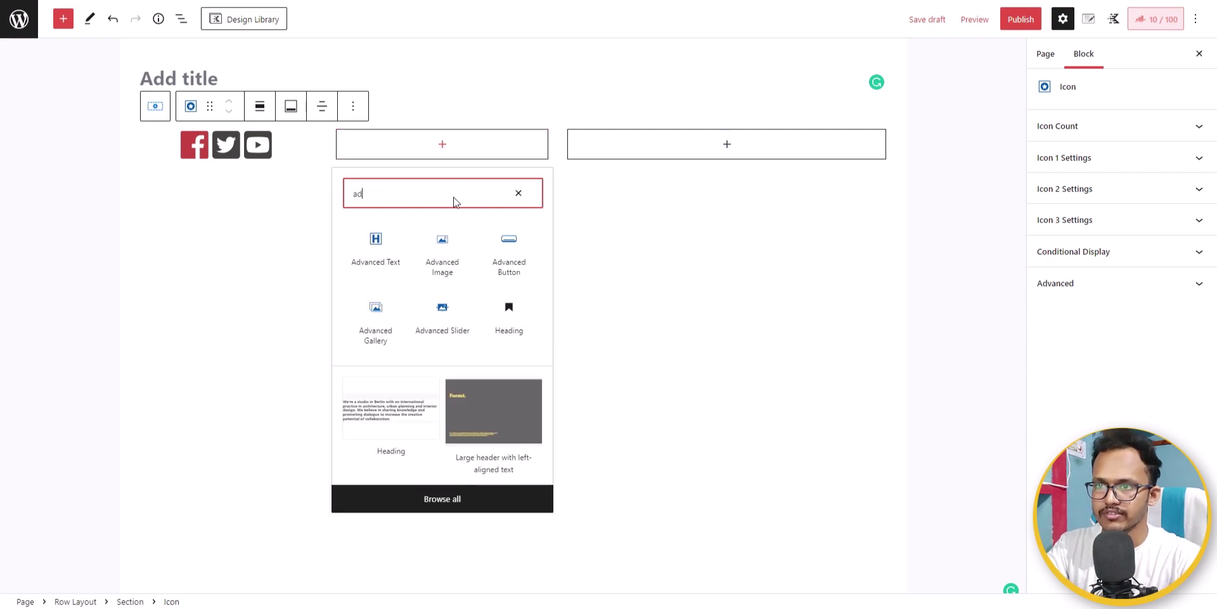
click(377, 251)
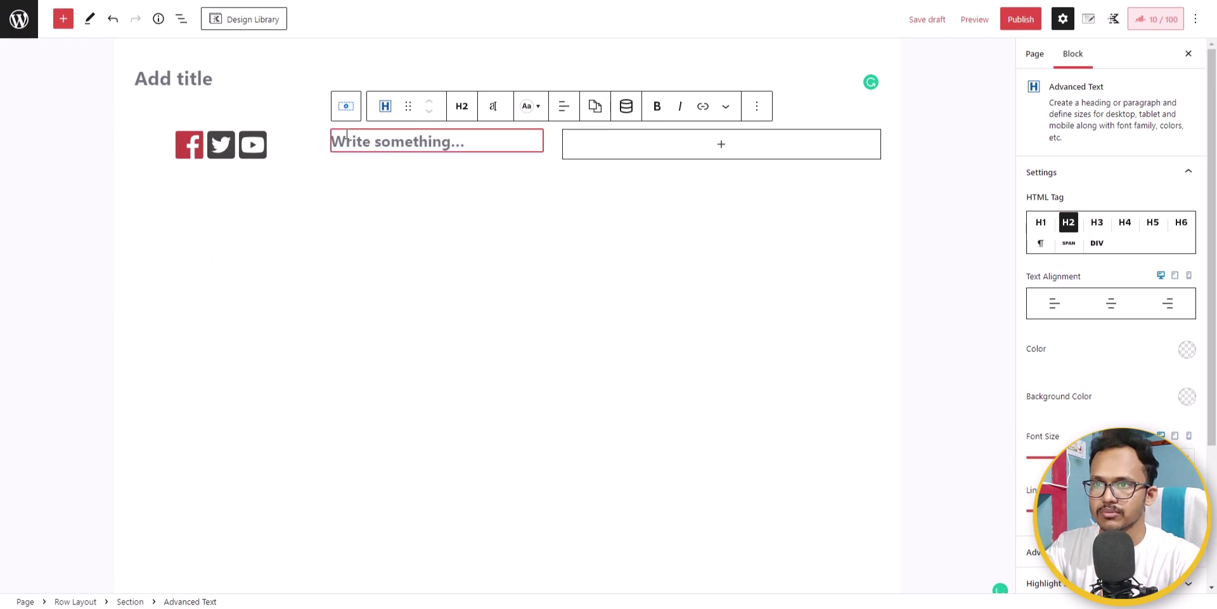
- Write the heading "Signup to Get actionable tips in your Email Box." in the middle column's Advanced Text block
click(347, 135)
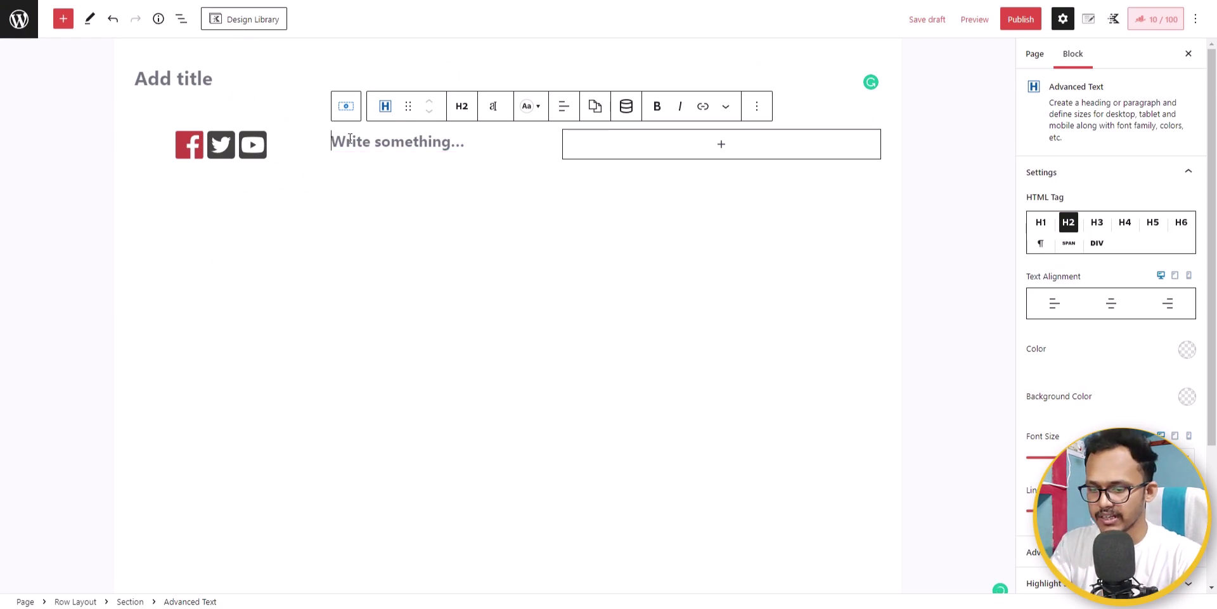
text(a)
key(BackSpace)
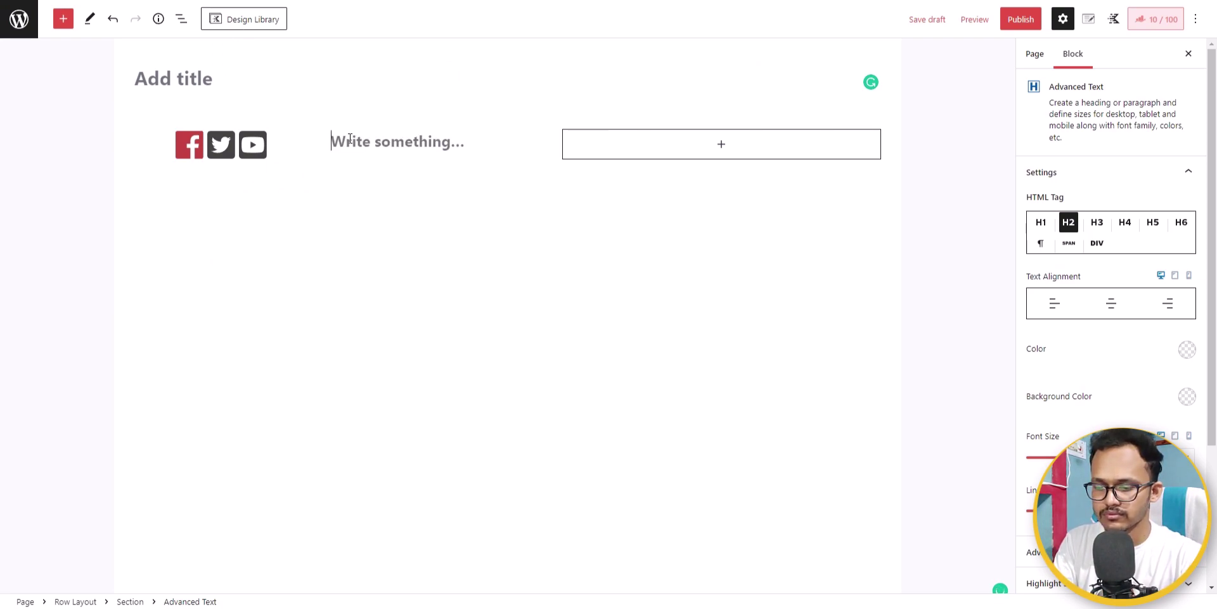
text(Signup)
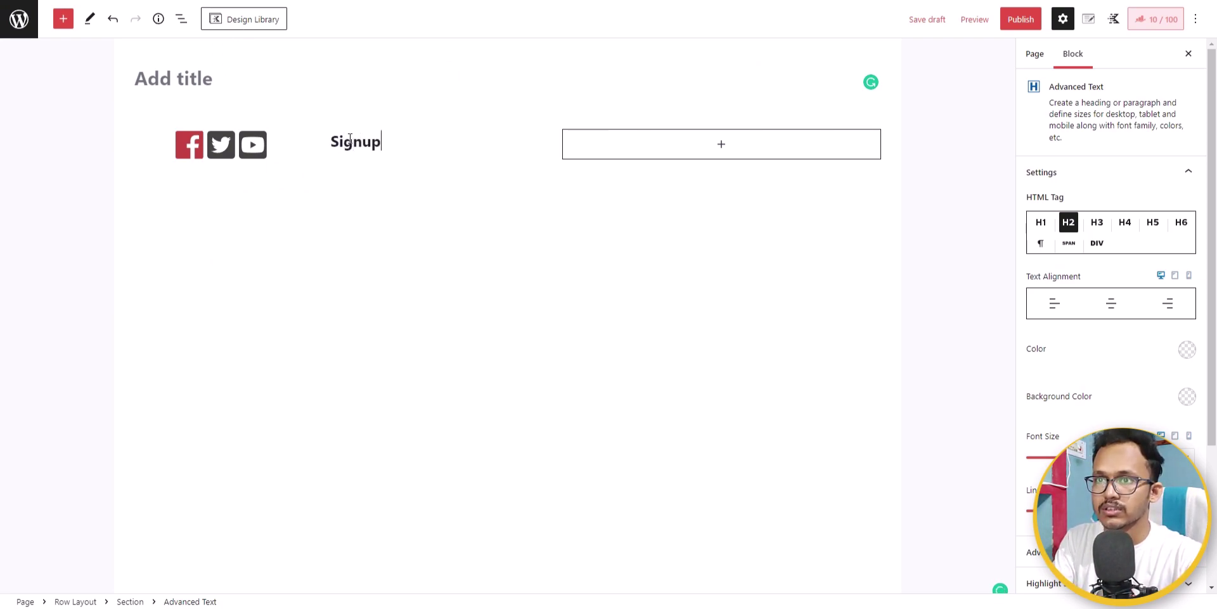
text( to Get a)
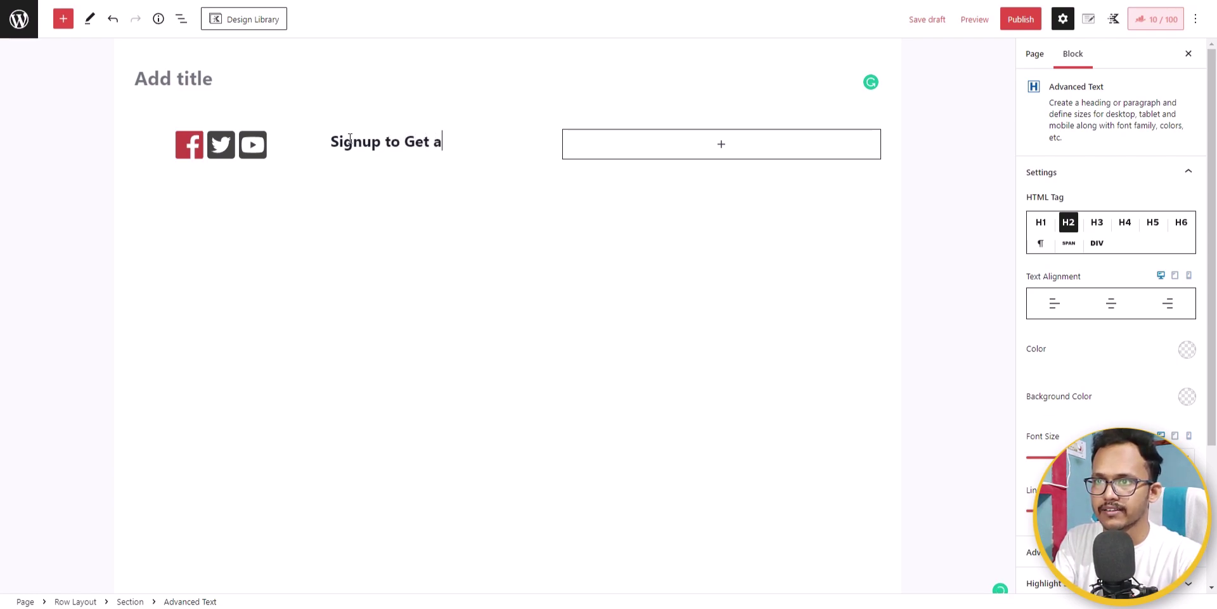
text(ctionabl)
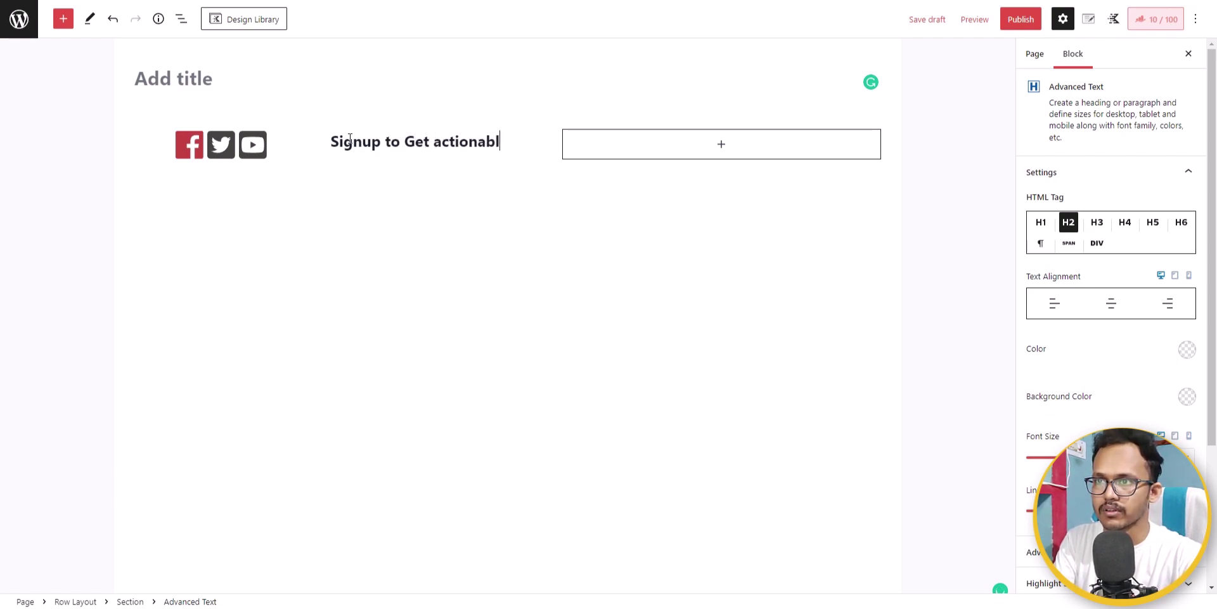
text(e tips)
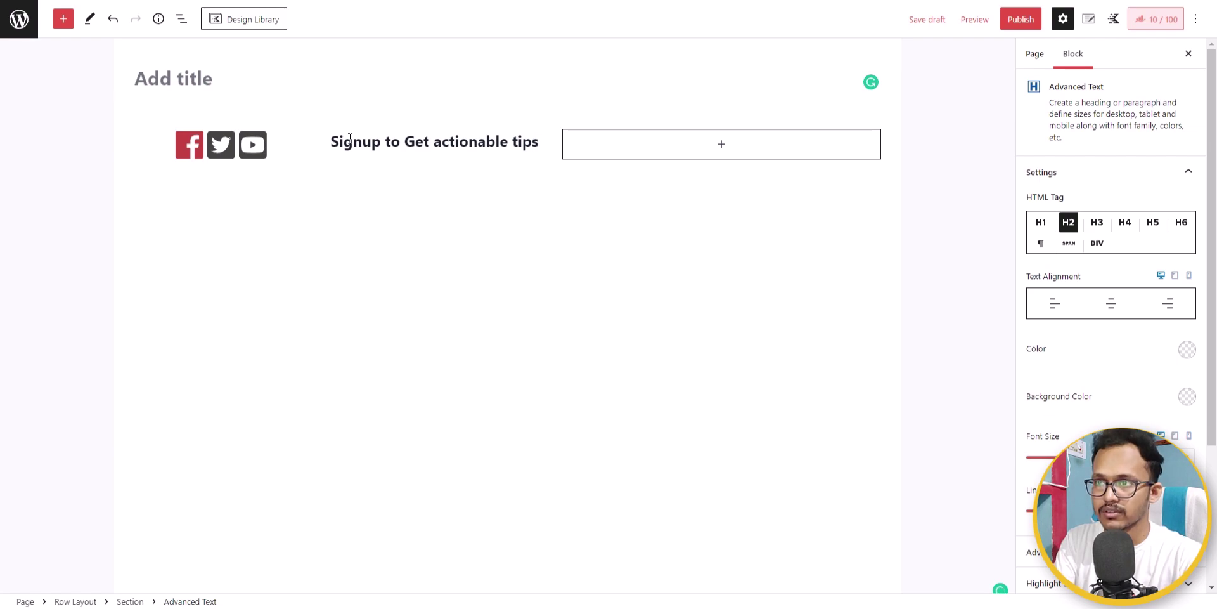
text(your )
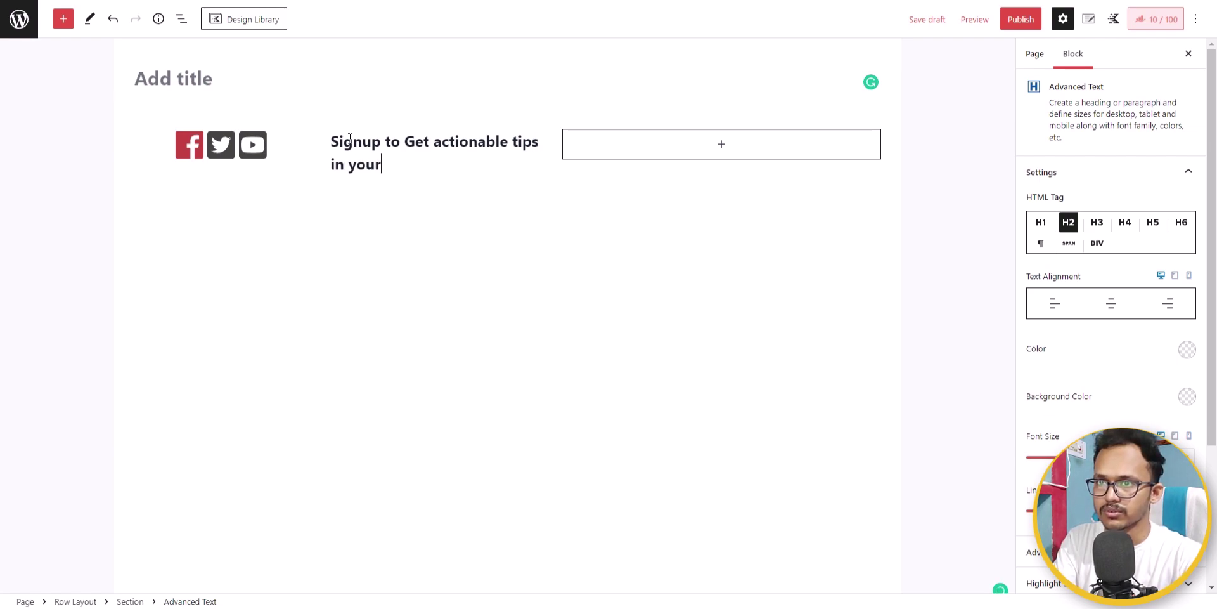
text(Emai)
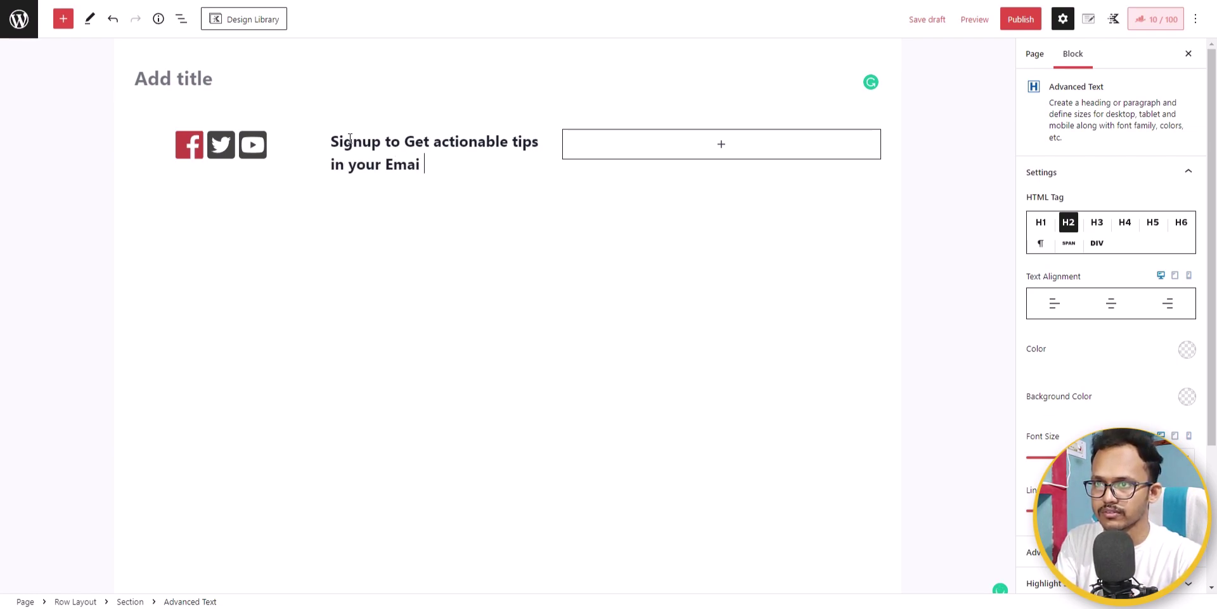
text(l Box.)
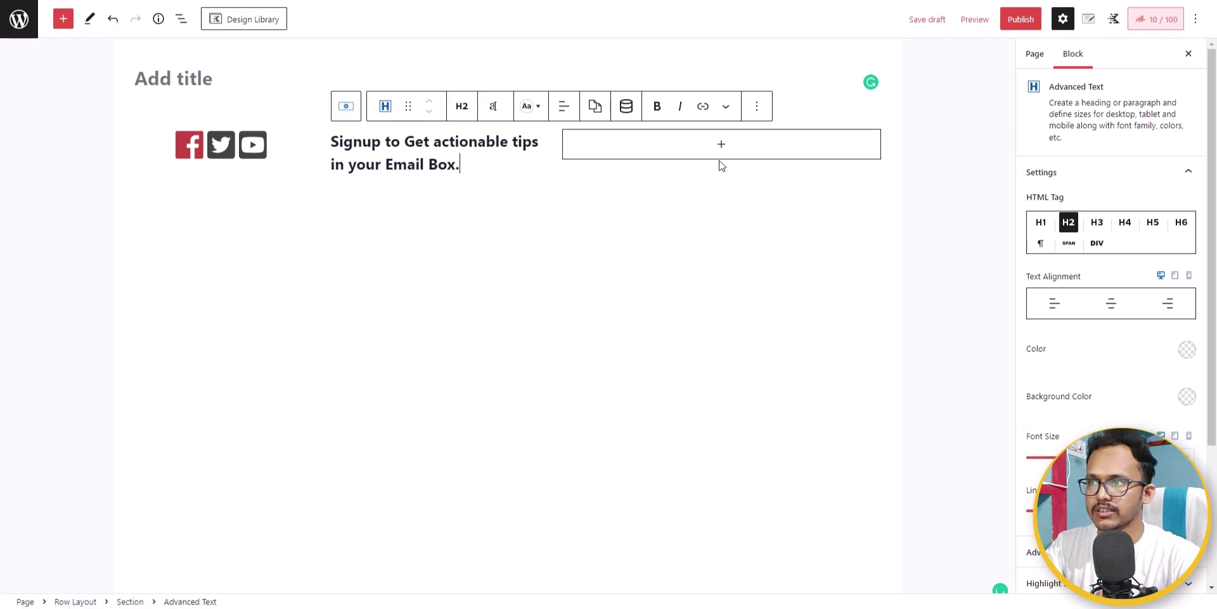
- Insert a Form block in the third column, searching for "form", and remove its Name and Message fields
click(723, 145)
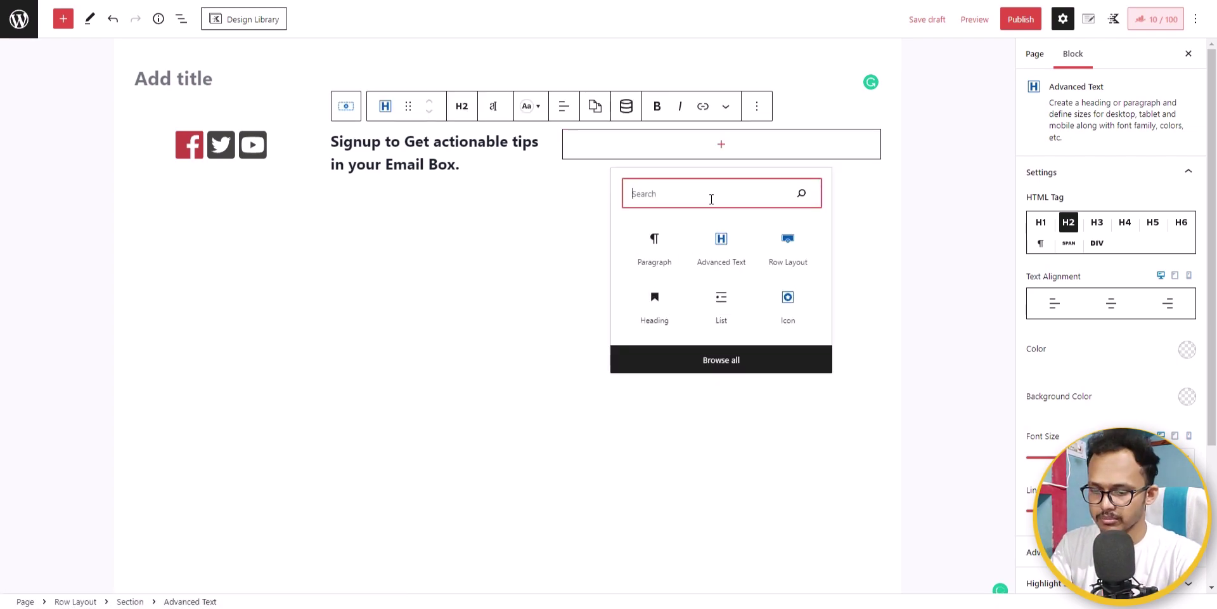
text(form)
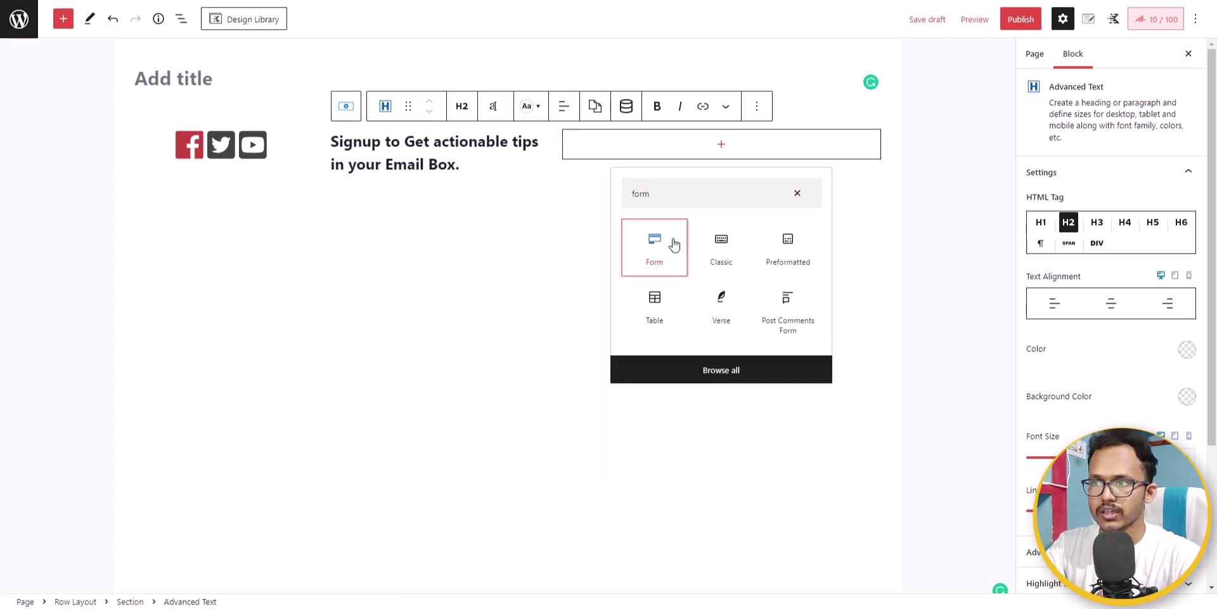
click(675, 243)
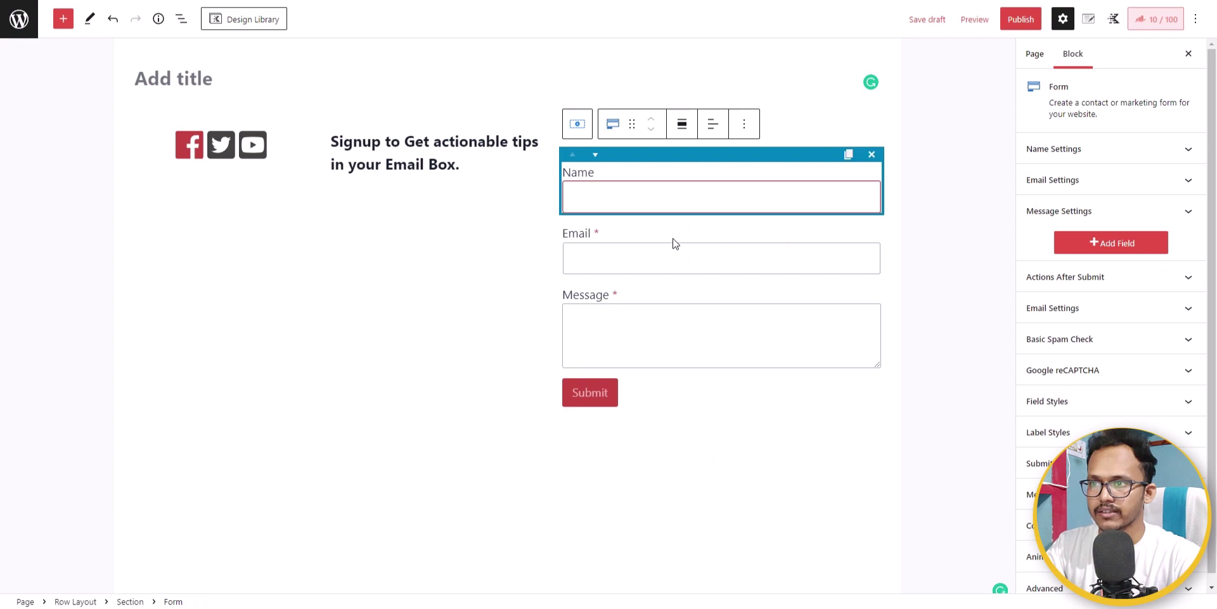
click(872, 154)
click(873, 244)
click(878, 216)
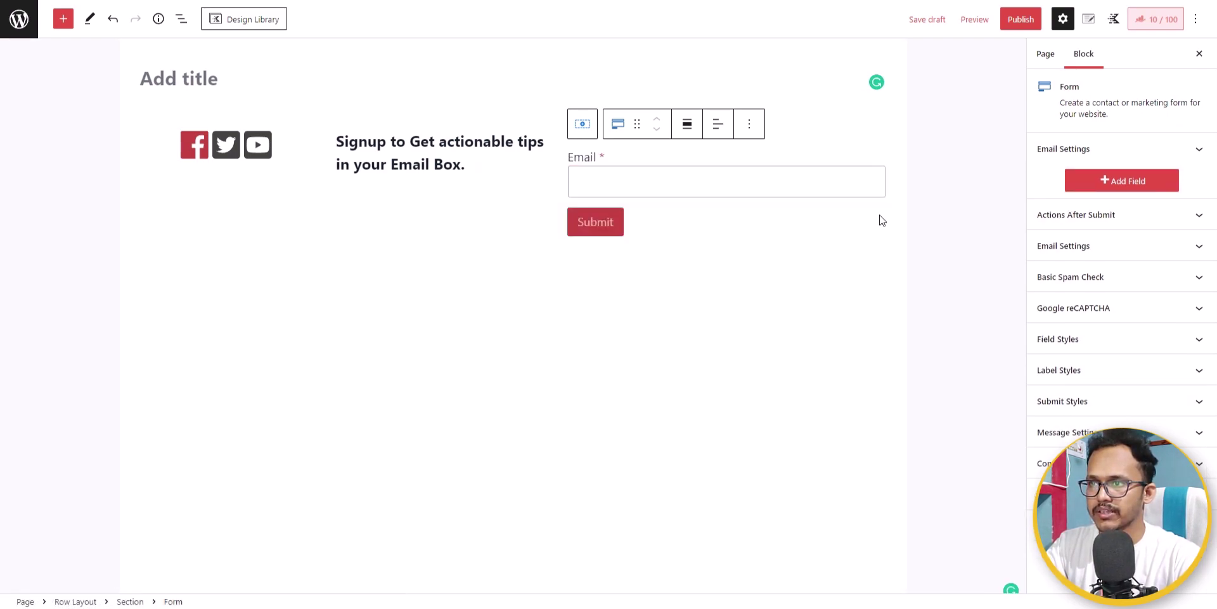
- Hide the form's Email field label and set the field placeholder to "Email Address"
click(717, 182)
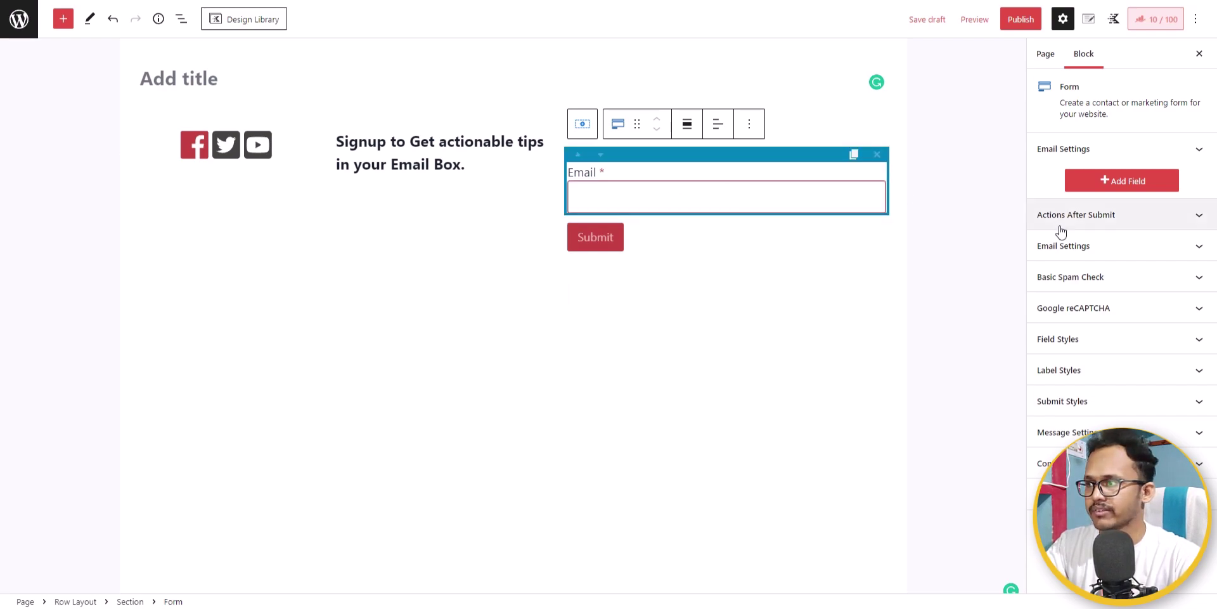
click(1121, 158)
scroll(1121, 166, down, 2)
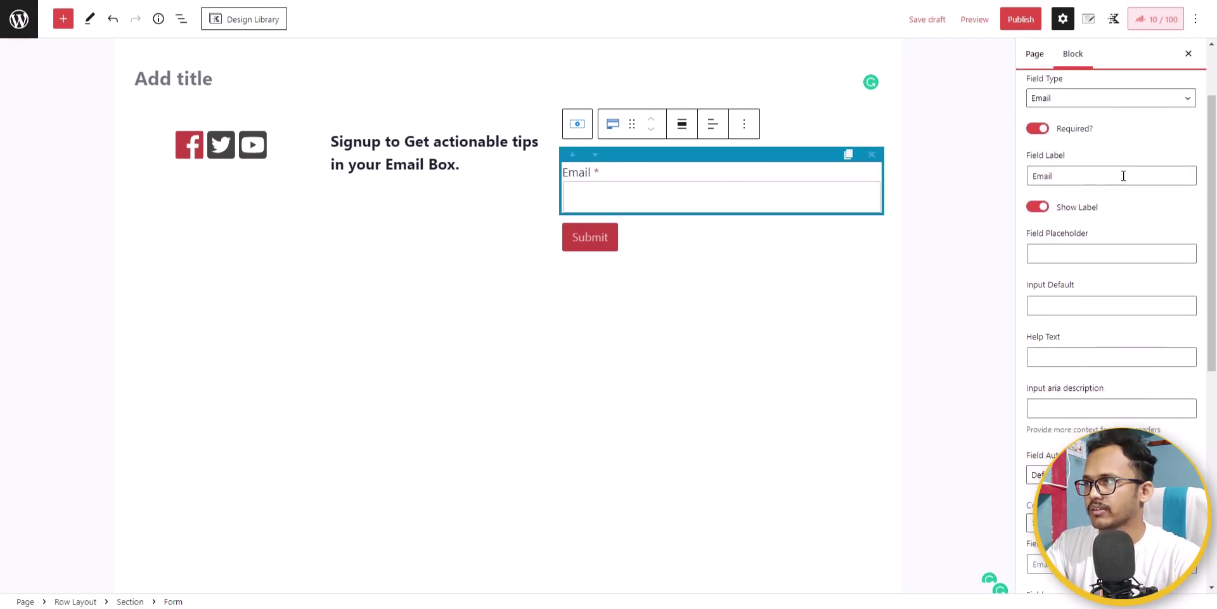
scroll(1171, 125, up, 1)
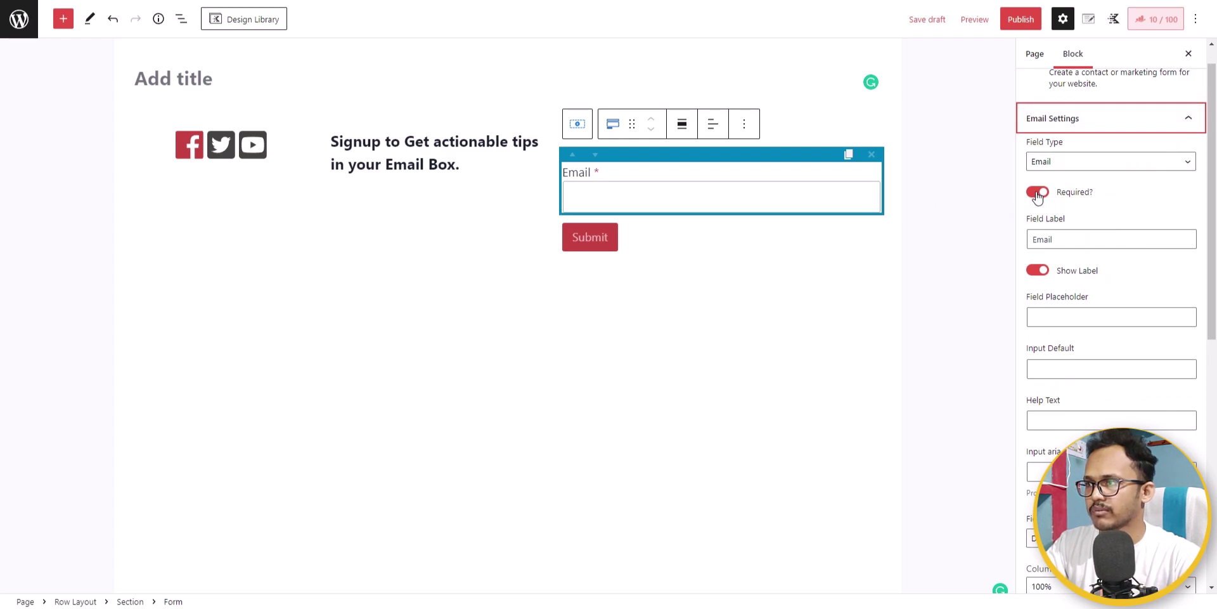
click(1041, 270)
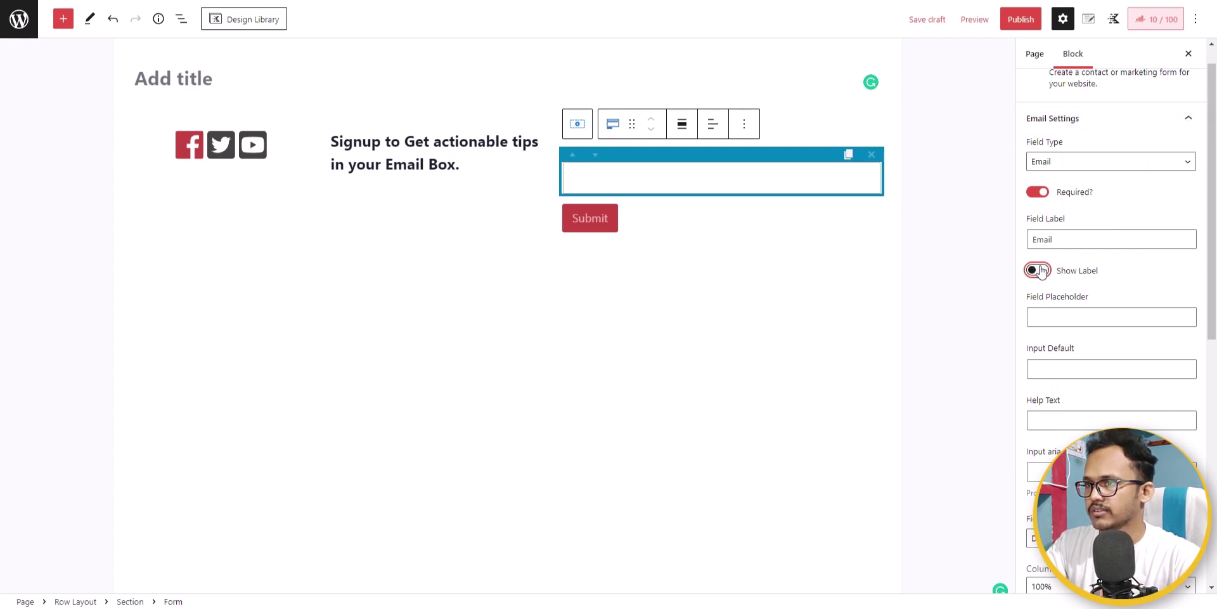
click(1078, 314)
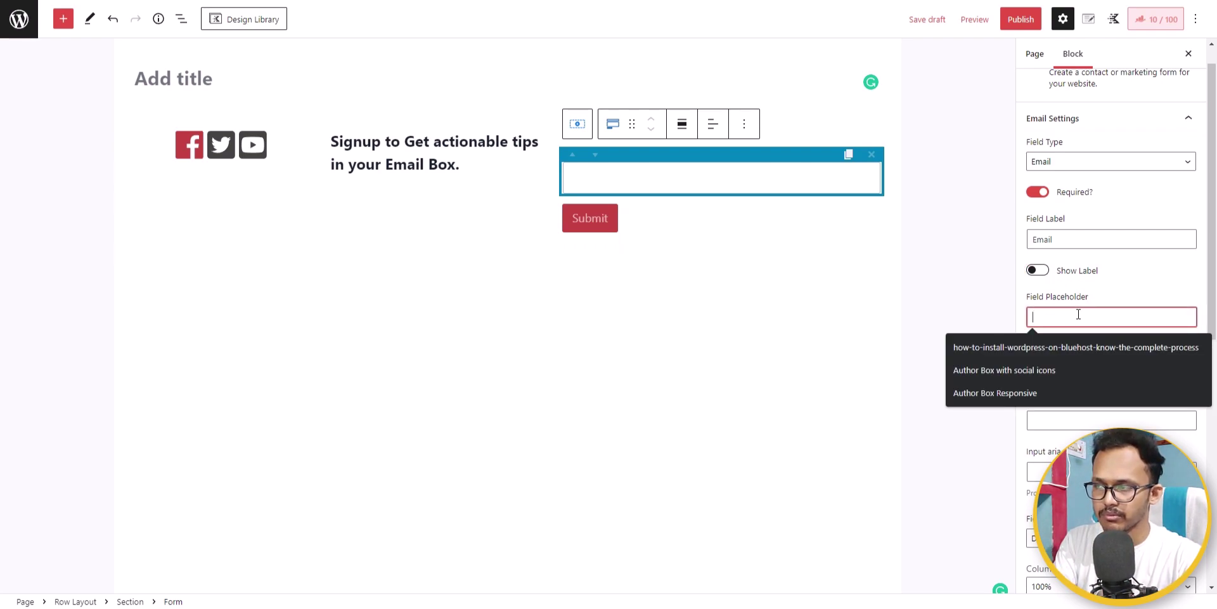
text(Email Ad)
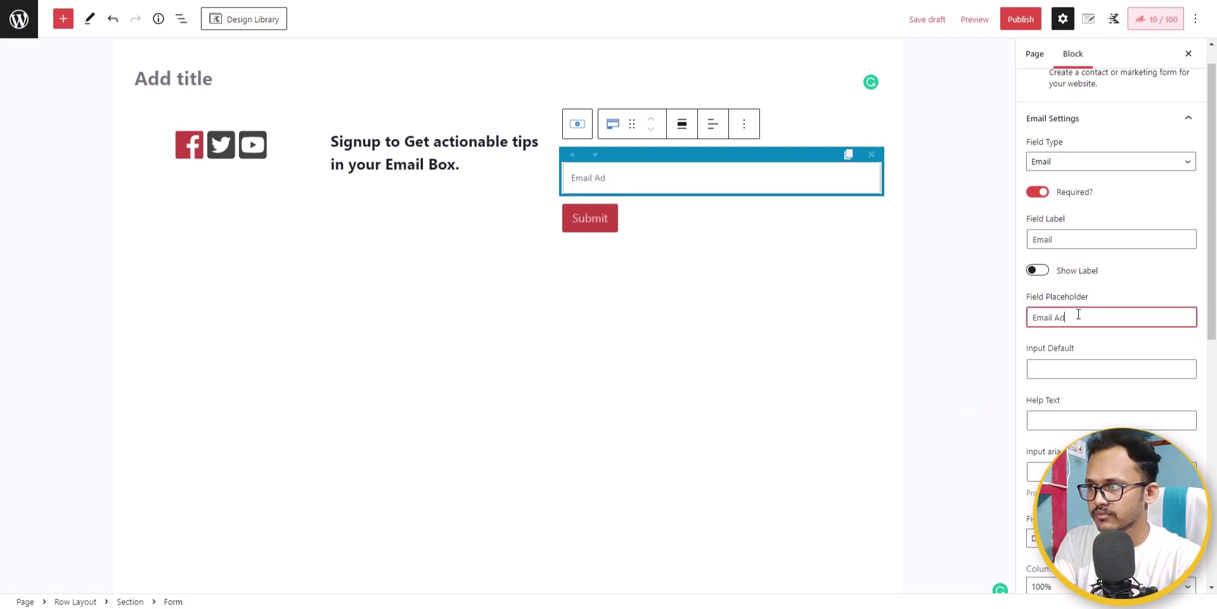
text(dress)
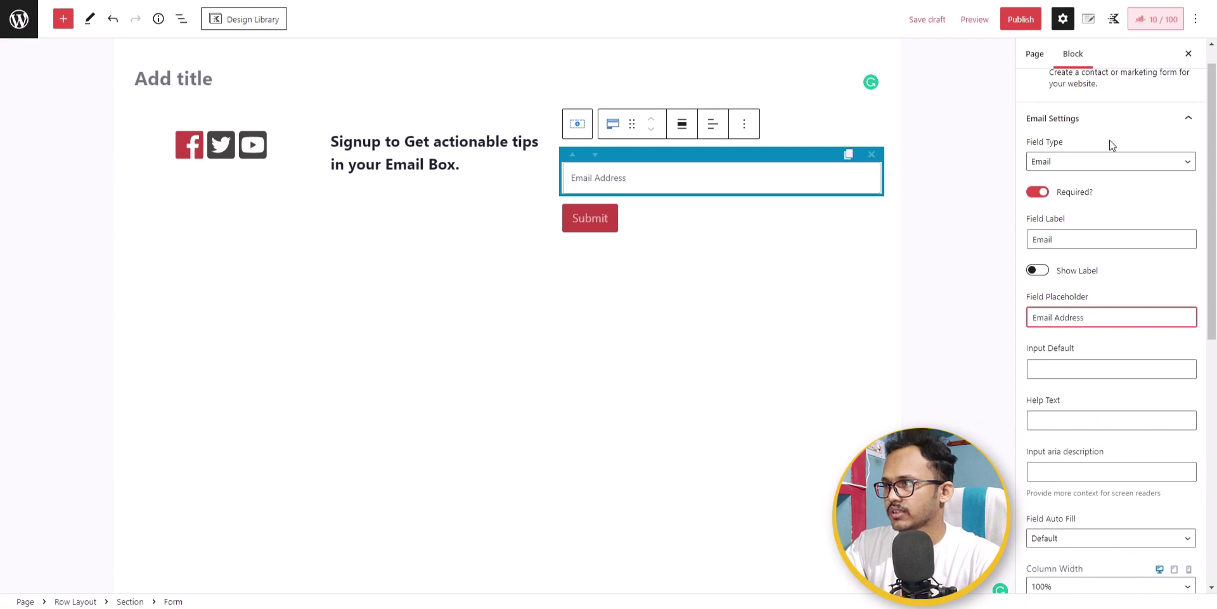
- Set the form's Email field column width to 60%
scroll(1121, 396, down, 2)
scroll(1117, 409, down, 1)
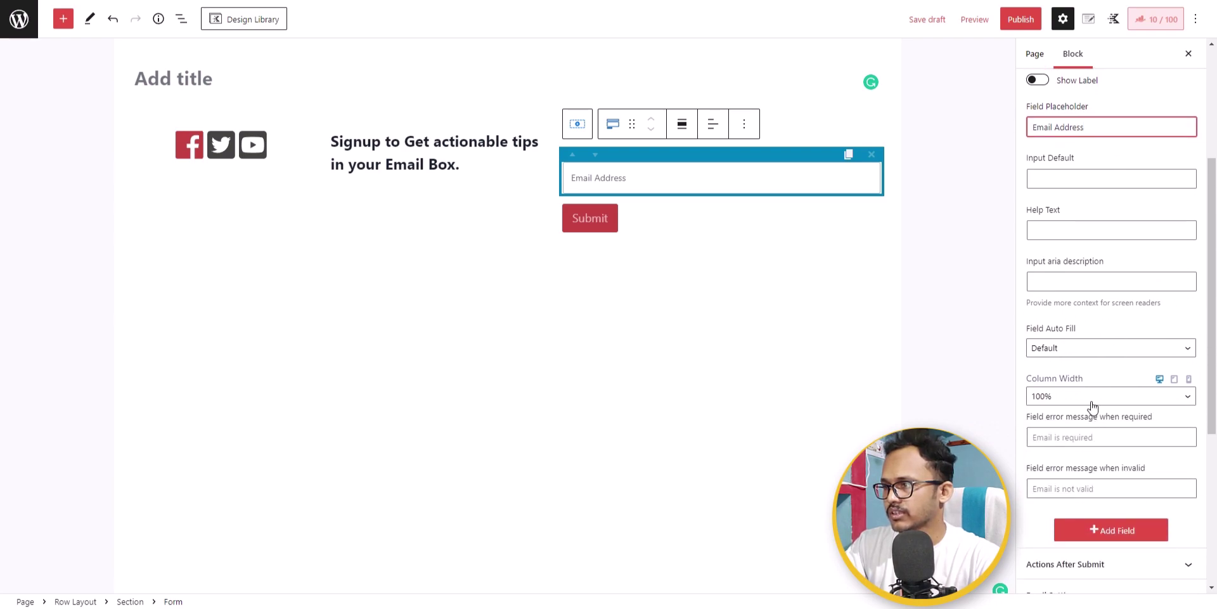
click(1096, 397)
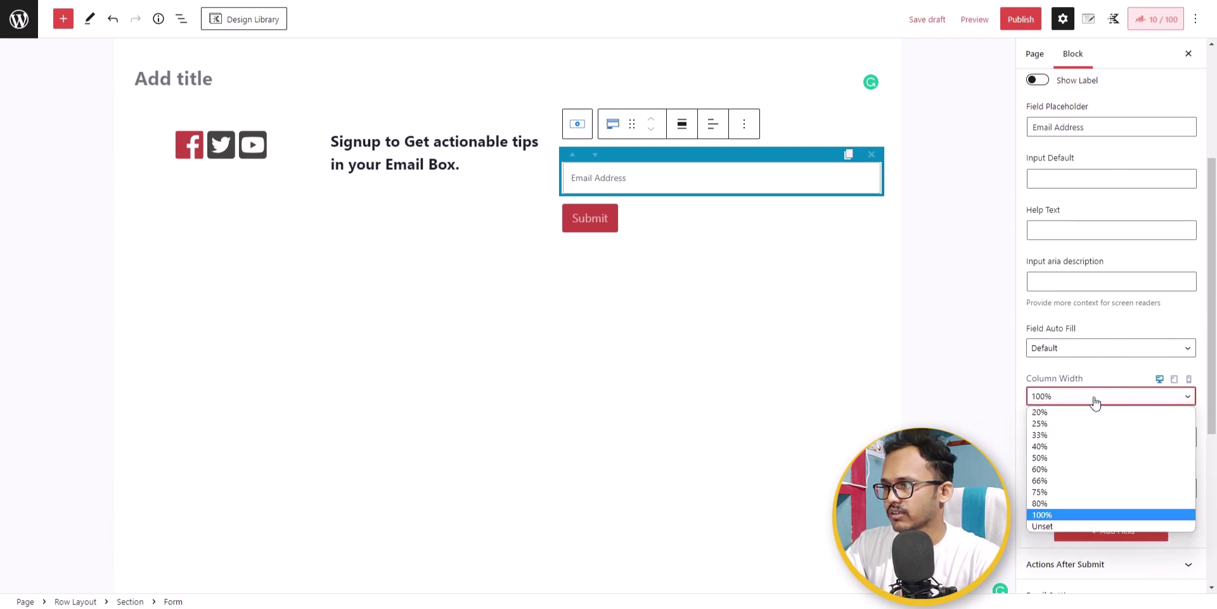
click(1076, 457)
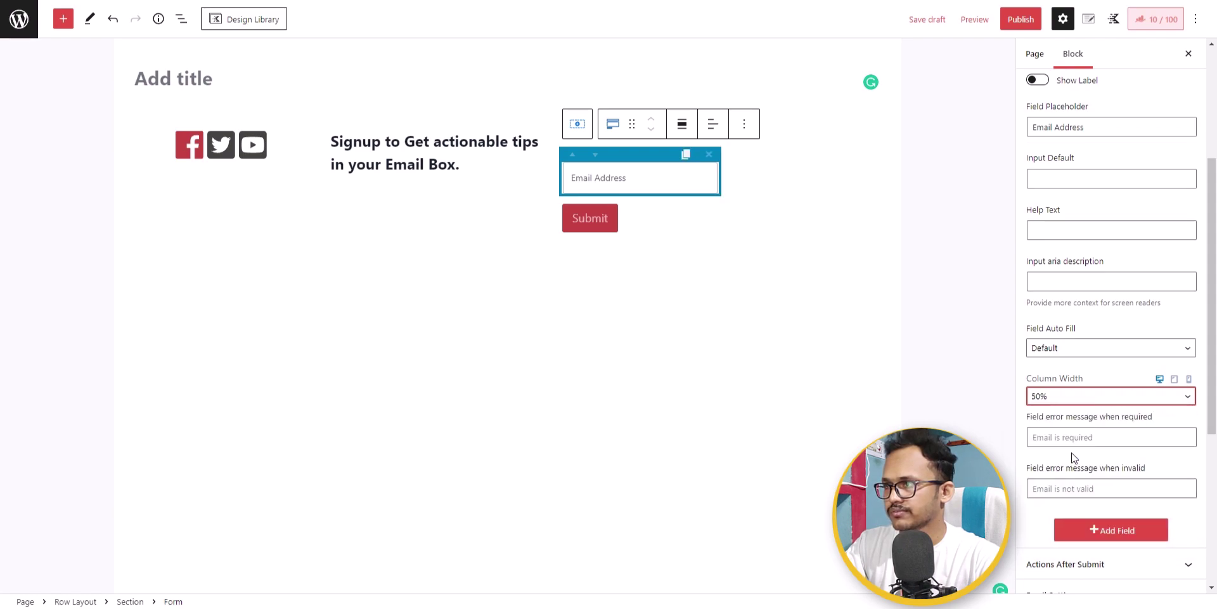
click(1080, 397)
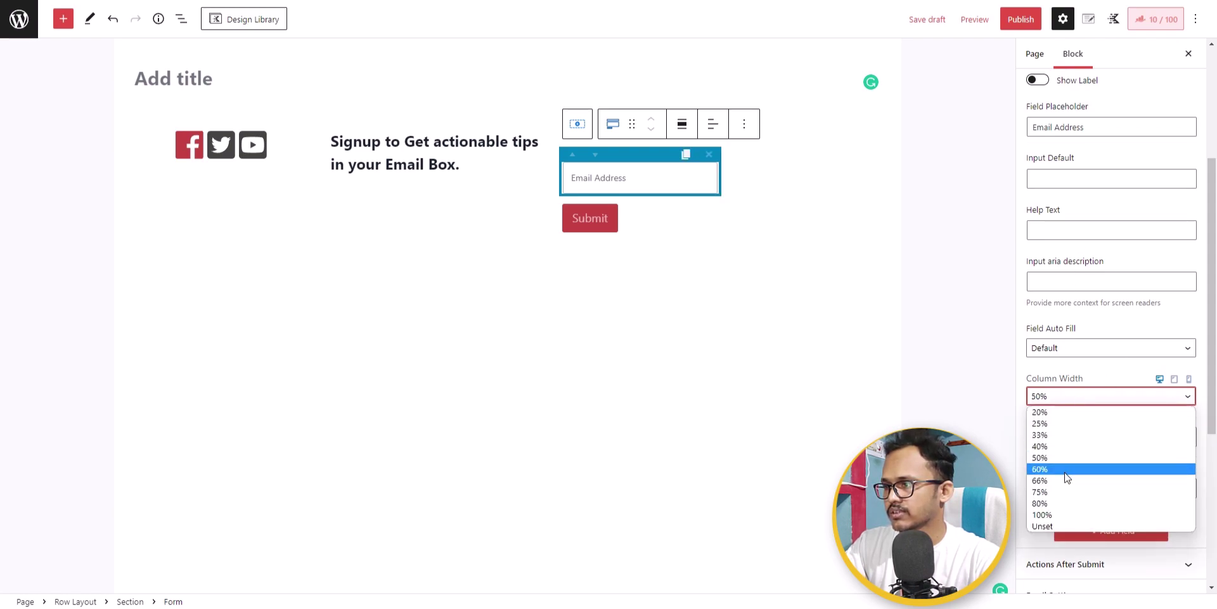
click(1067, 473)
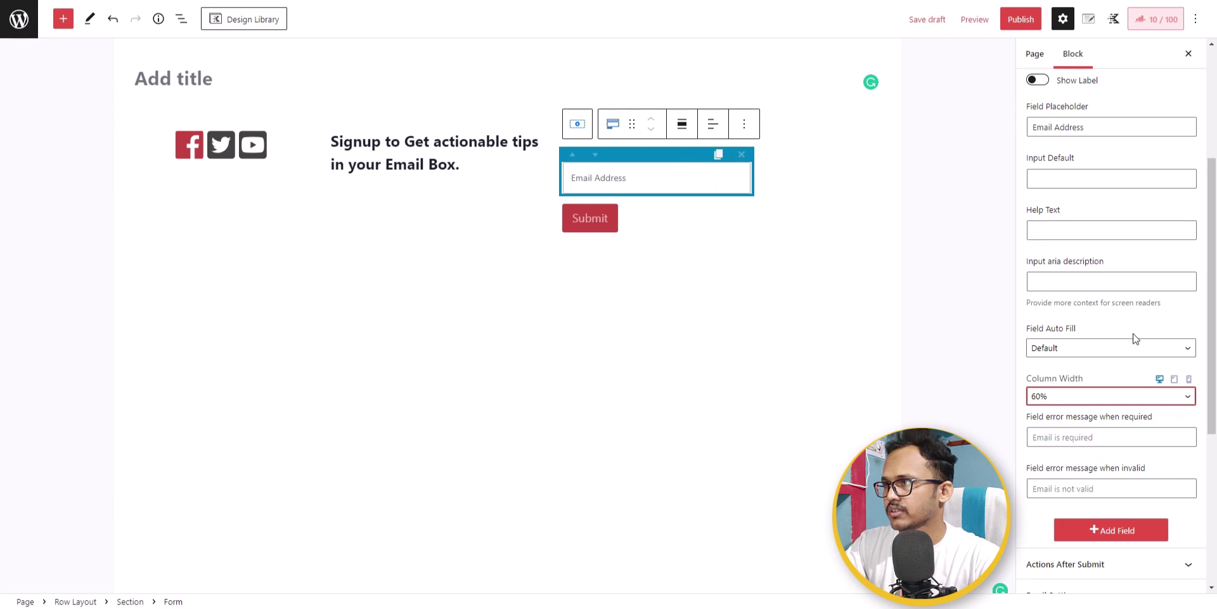
- Set the form's submit button column width to 40% so it can share a line with the Email field
scroll(1135, 336, up, 5)
click(1131, 159)
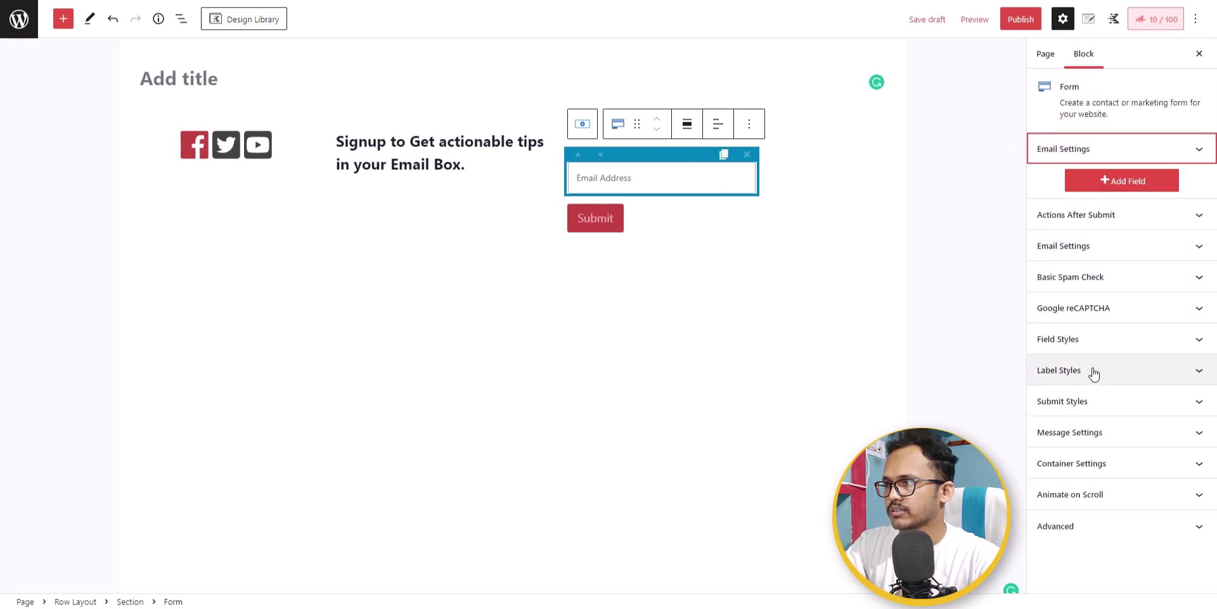
click(1112, 406)
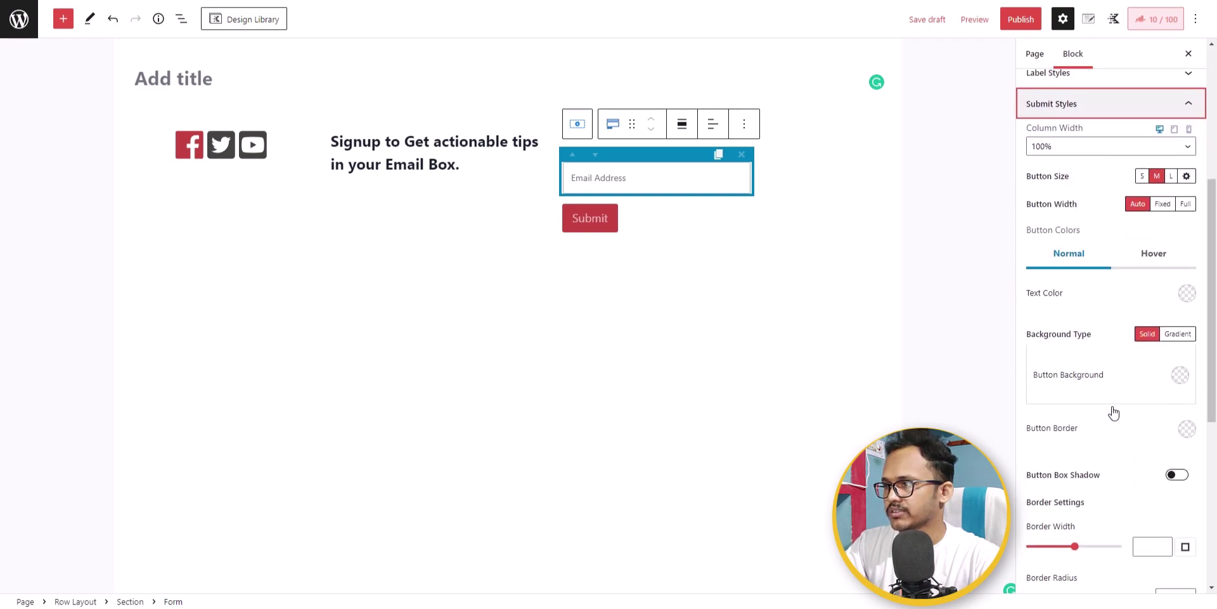
click(1081, 144)
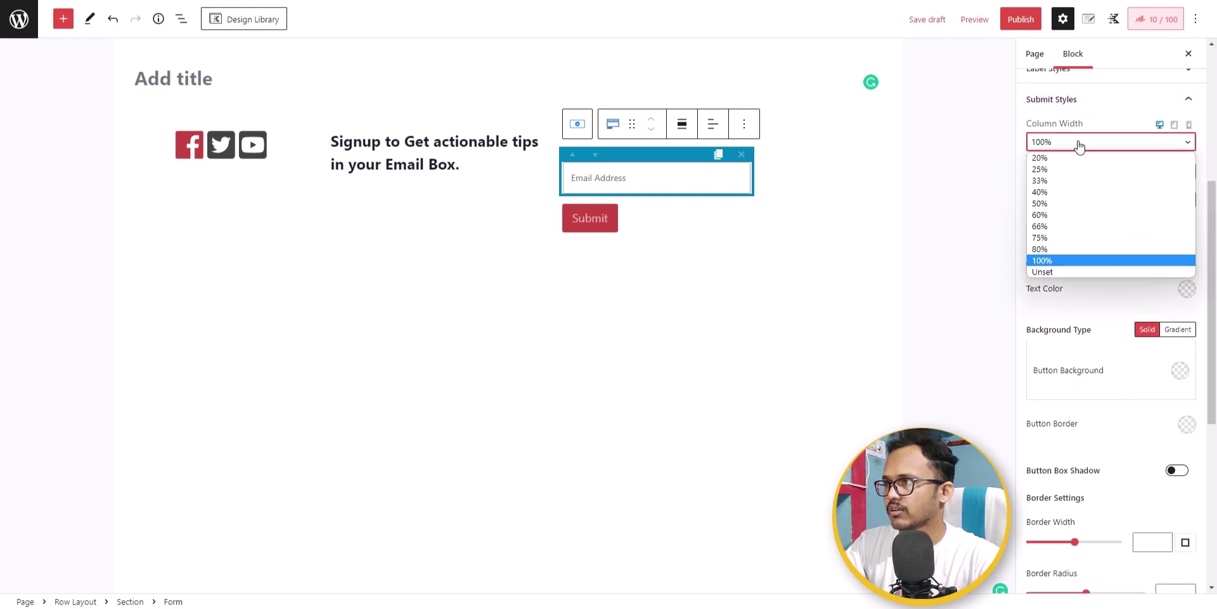
click(1067, 193)
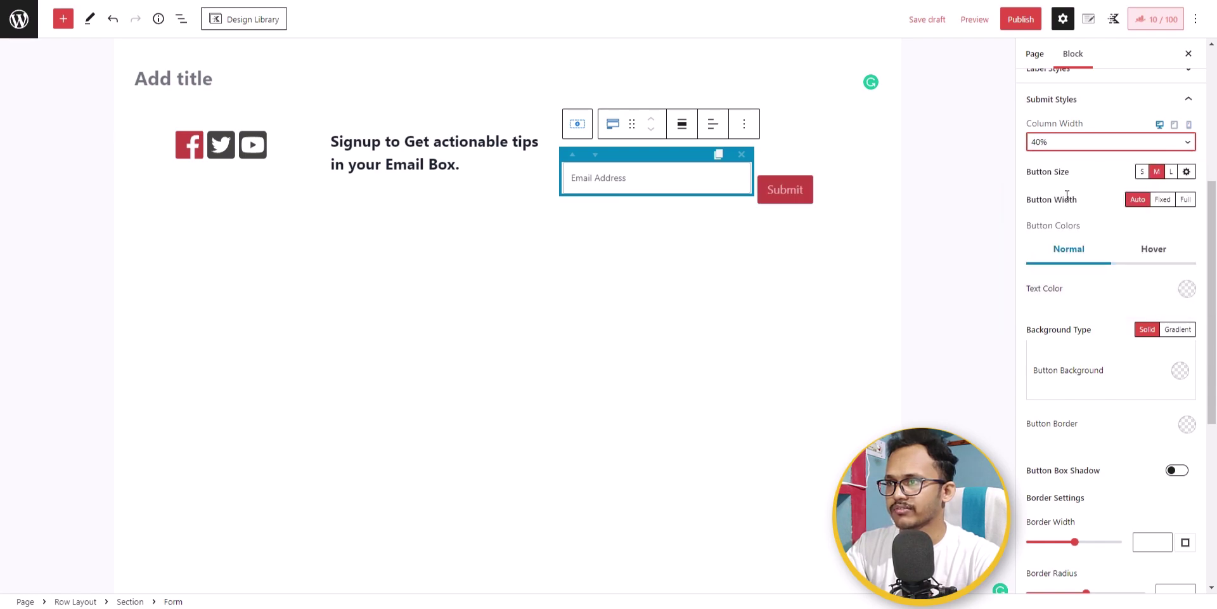
click(1118, 247)
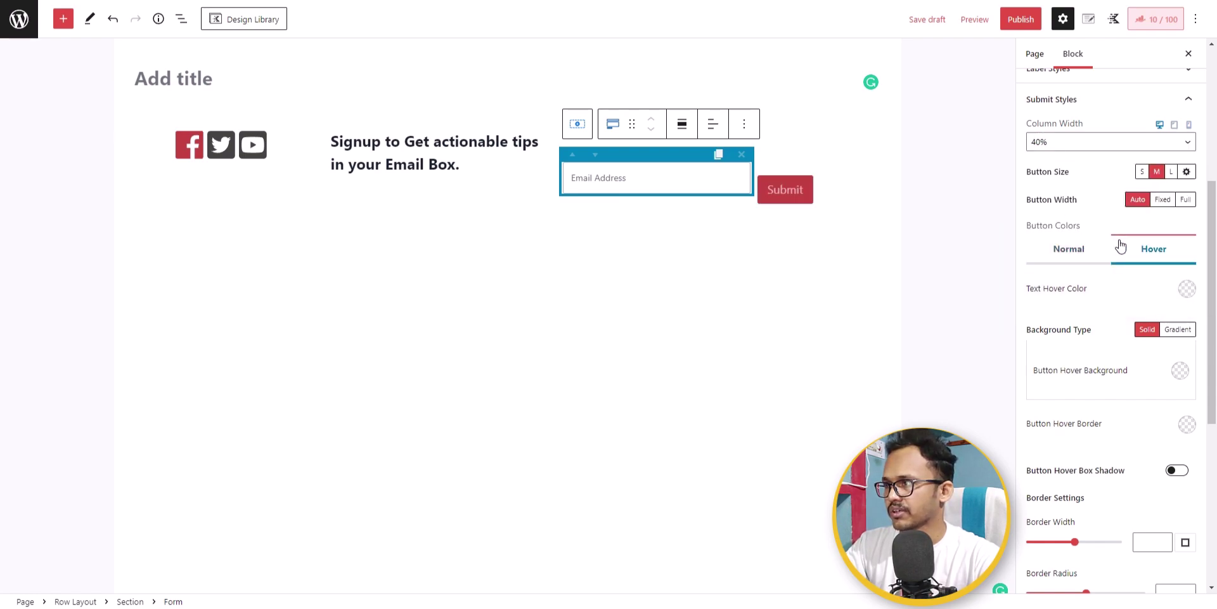
- Keep the submit button at size M and set its button width to Full
click(866, 178)
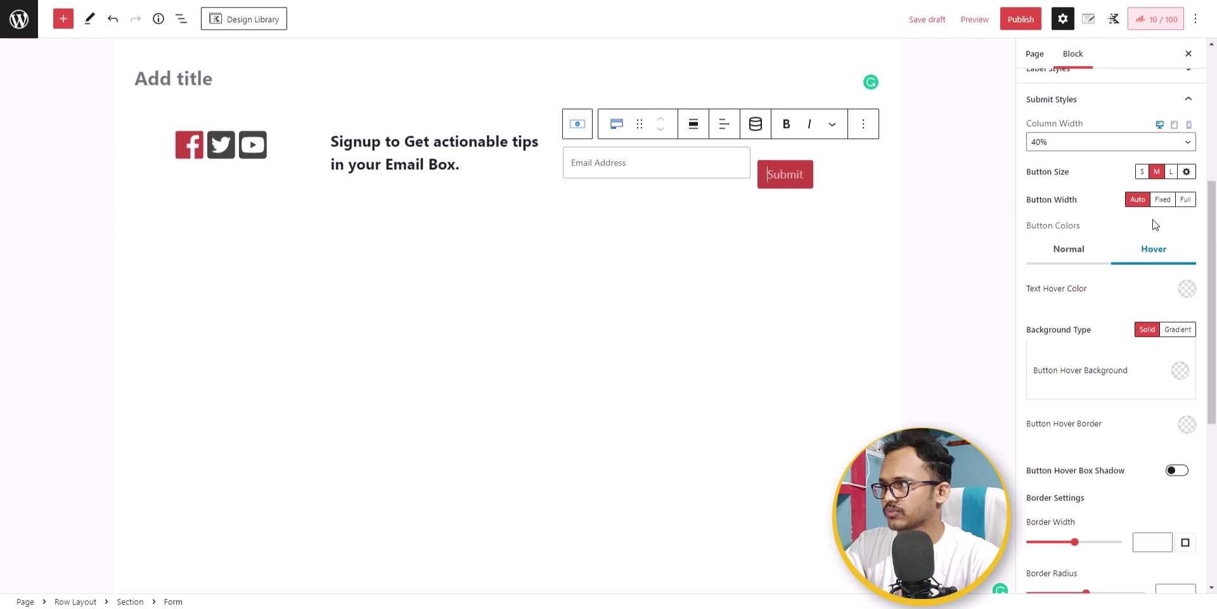
click(1143, 172)
click(1157, 172)
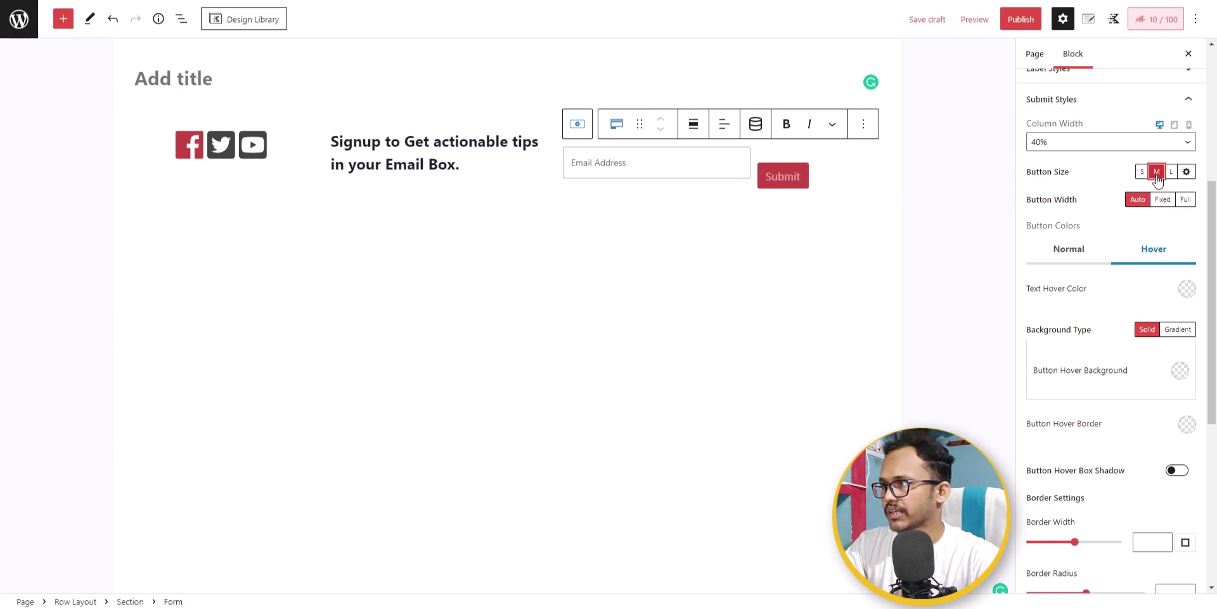
click(1184, 201)
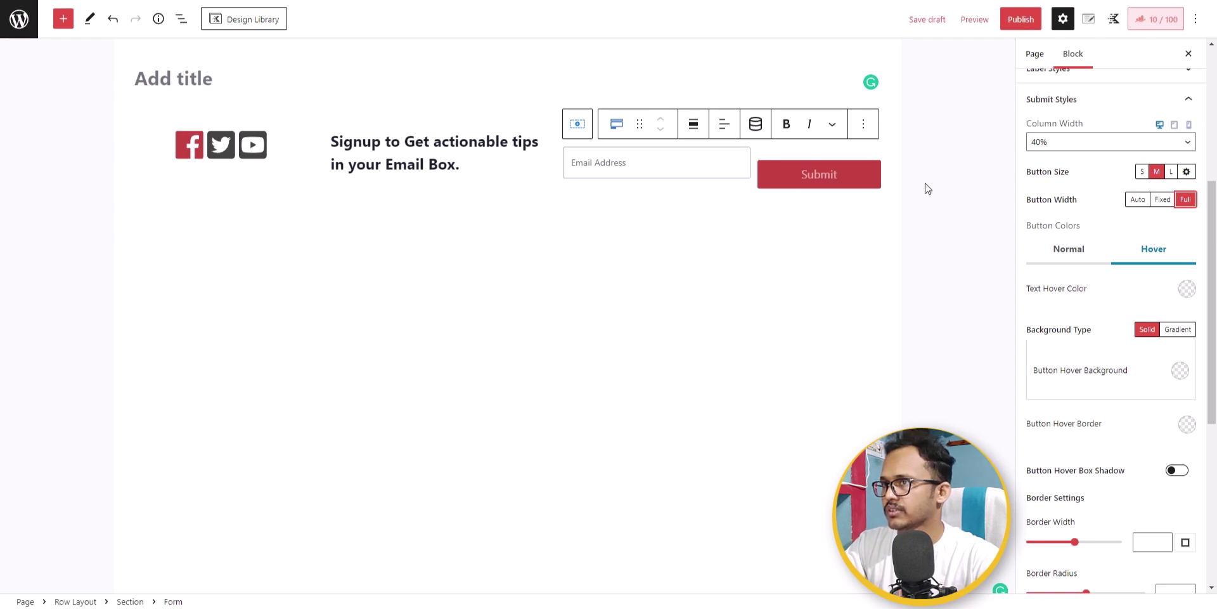
- Align the content of the third column's section vertically to the middle
click(130, 601)
click(668, 106)
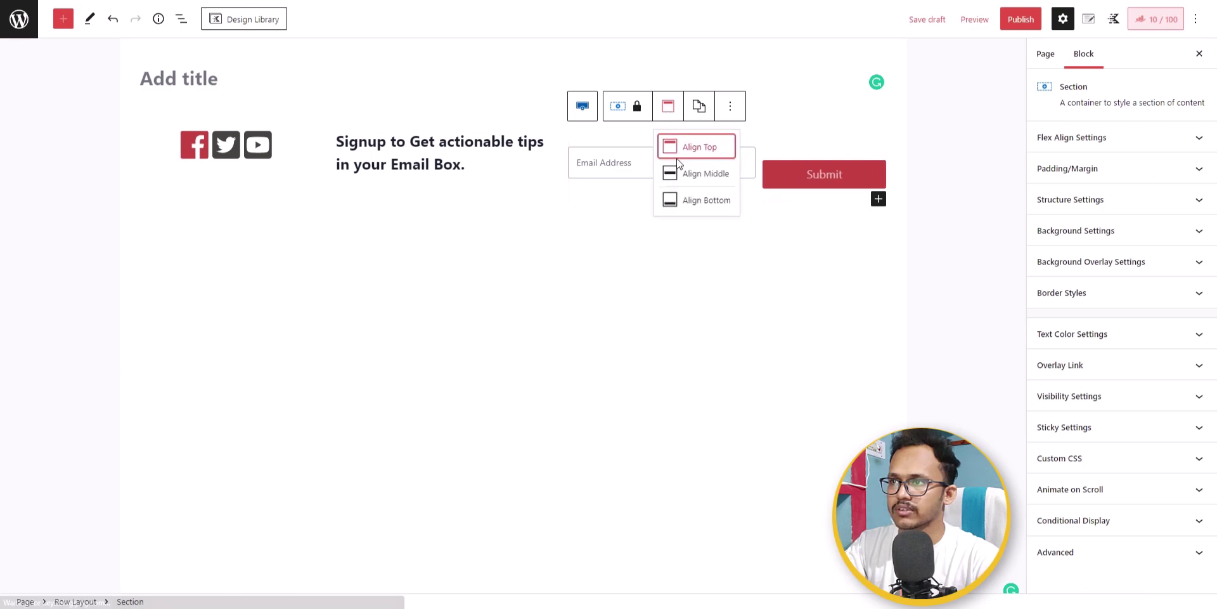
click(684, 174)
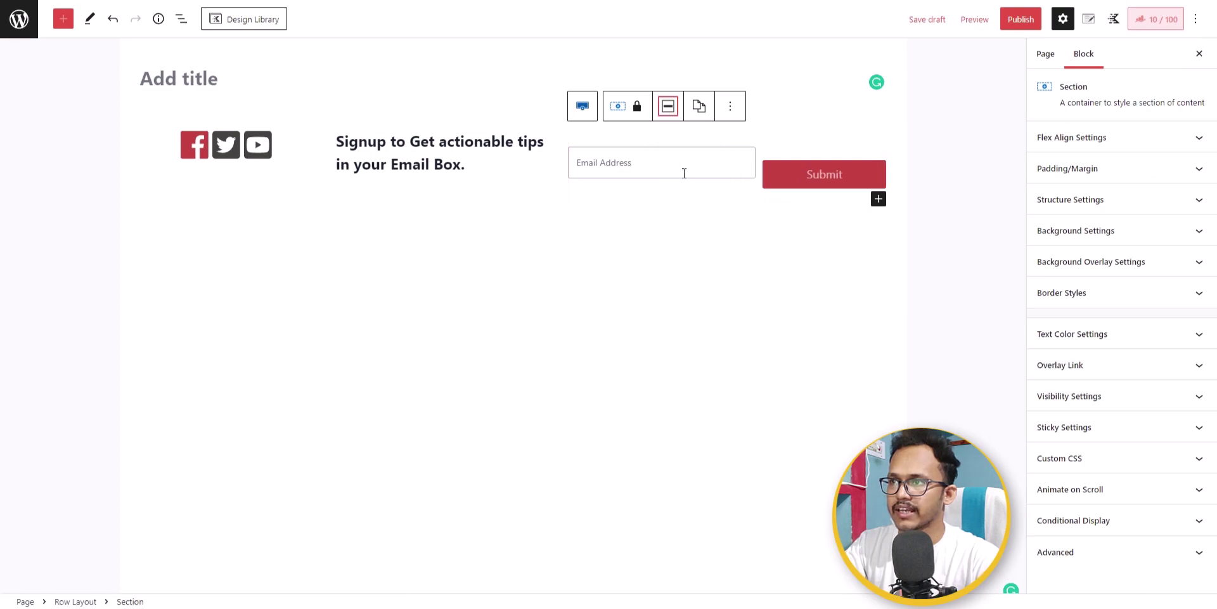
click(768, 158)
- Make the Row Layout use the theme content inner width and set its alignment to Full width
click(301, 123)
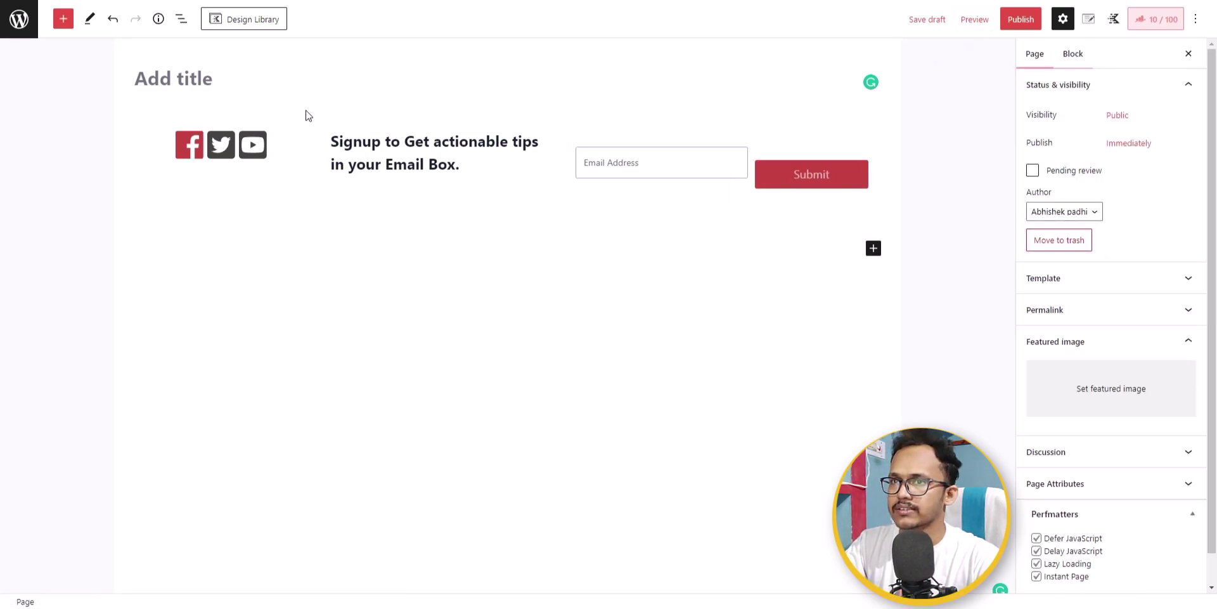
click(309, 117)
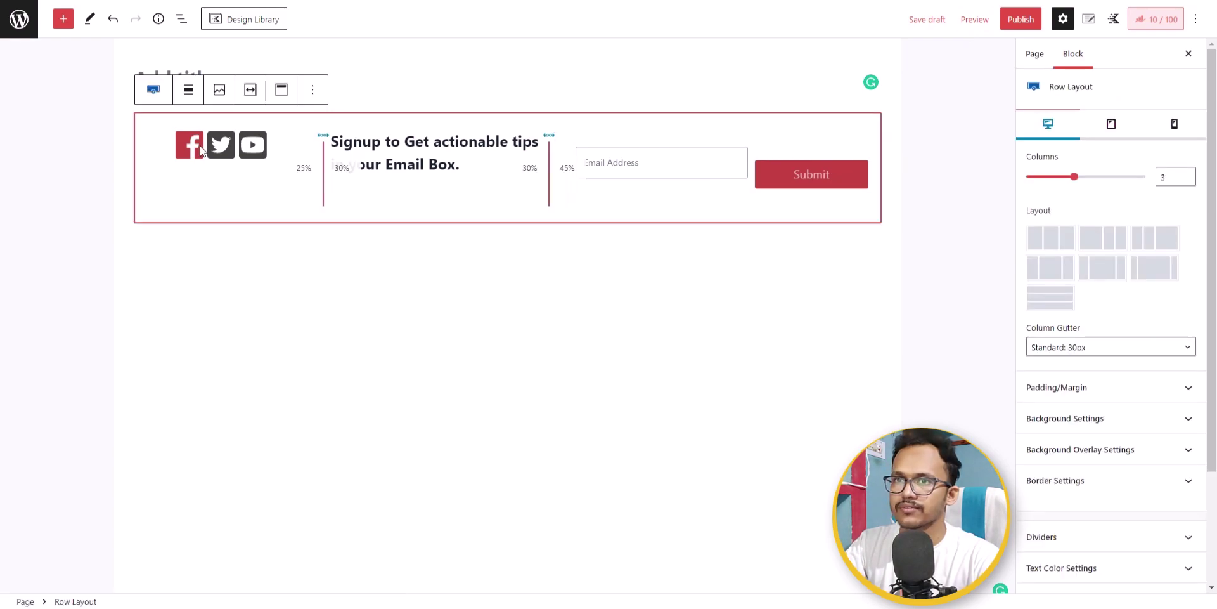
click(250, 90)
click(177, 138)
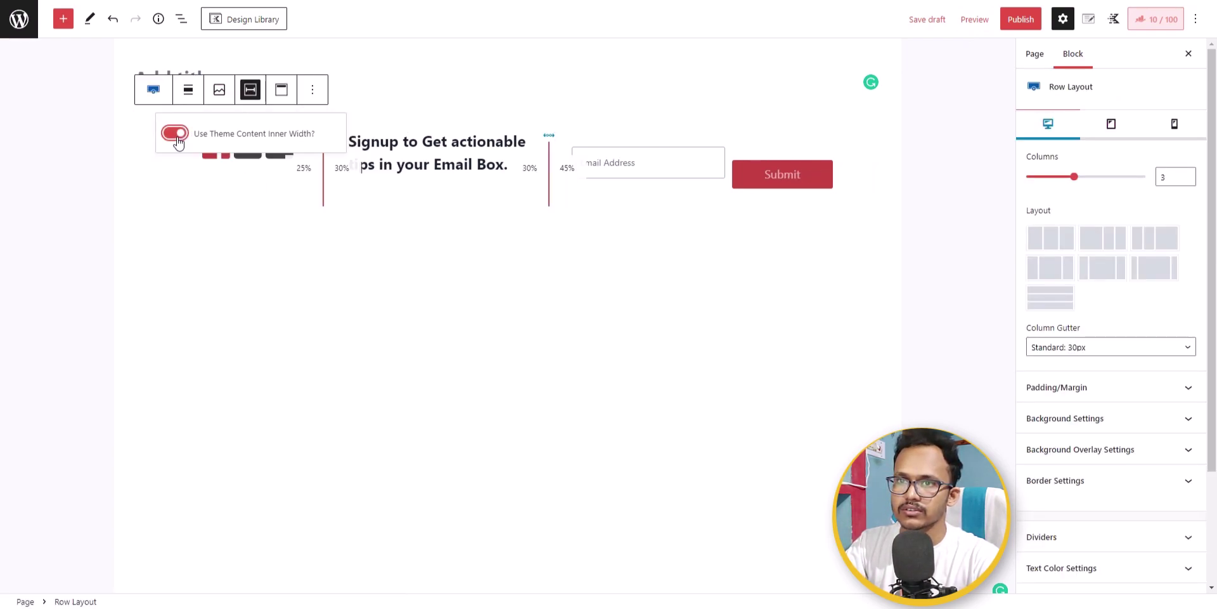
click(187, 93)
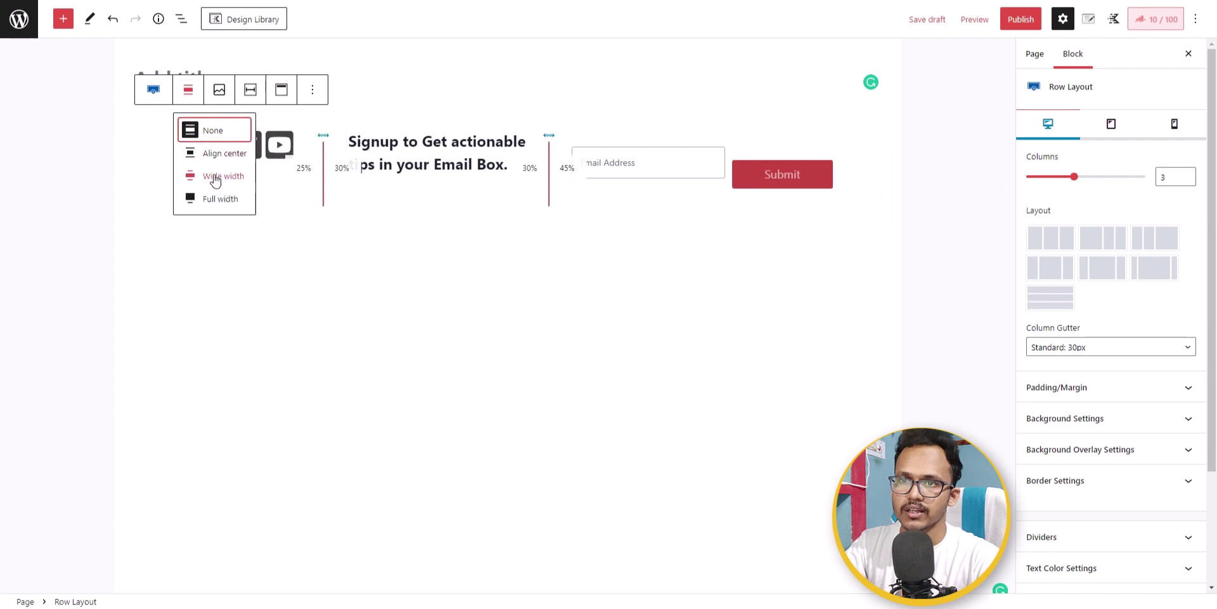
click(222, 199)
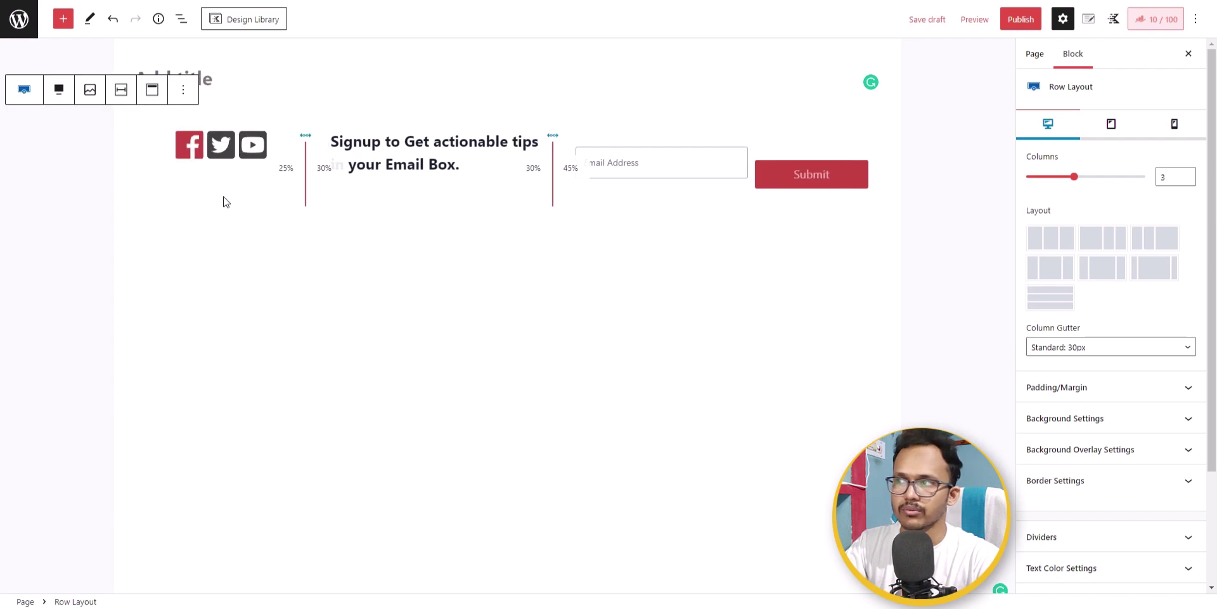
- Set the page layout to Fullwidth in the page settings and save the draft
click(1115, 20)
click(1089, 25)
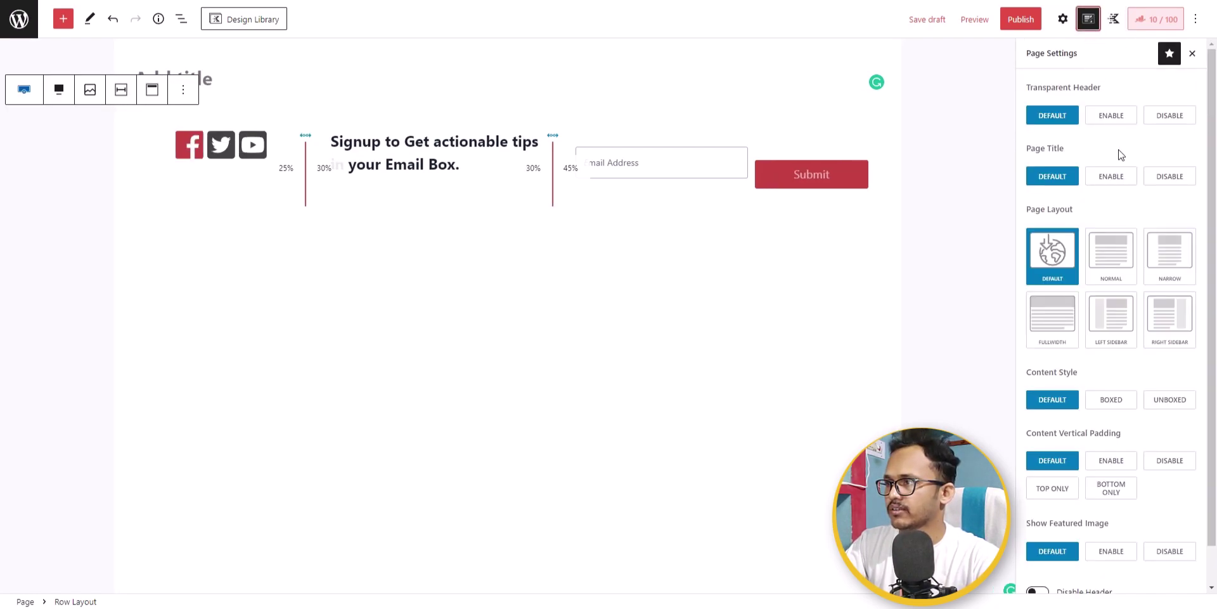
click(1058, 326)
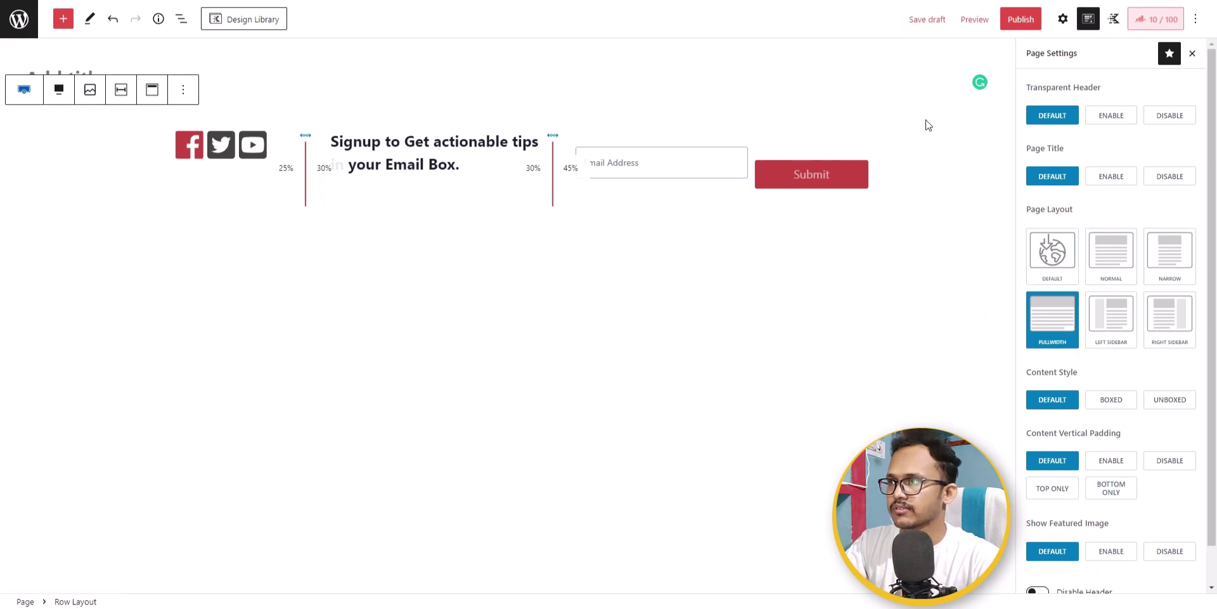
click(929, 20)
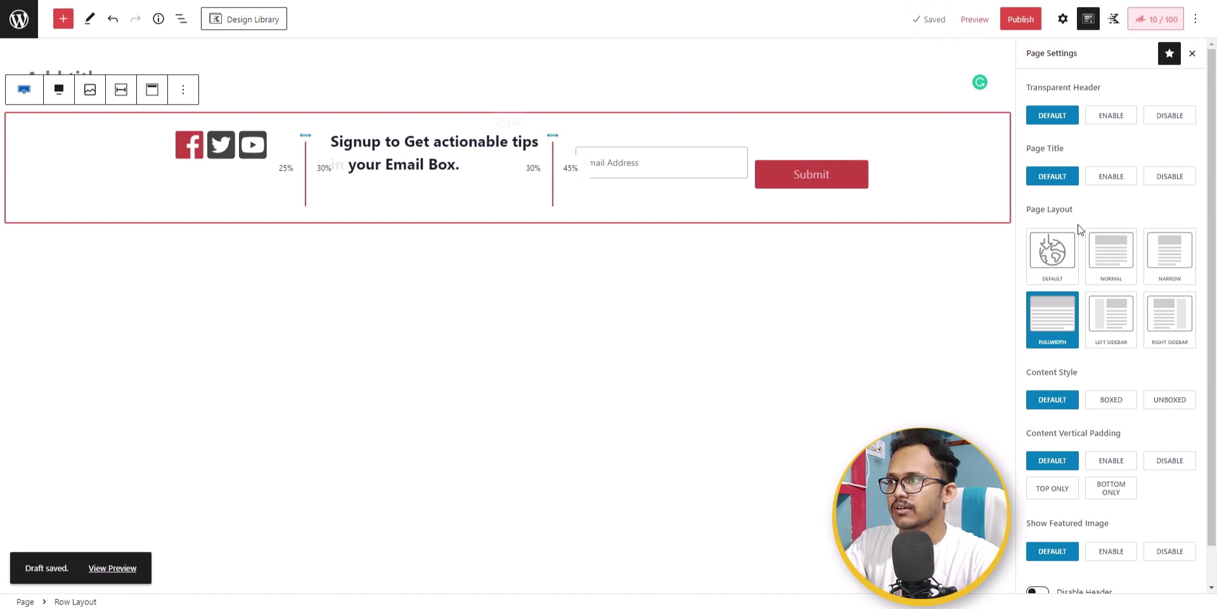
- Set the Row Layout's background color to the dark palette color 1A202C
click(1061, 20)
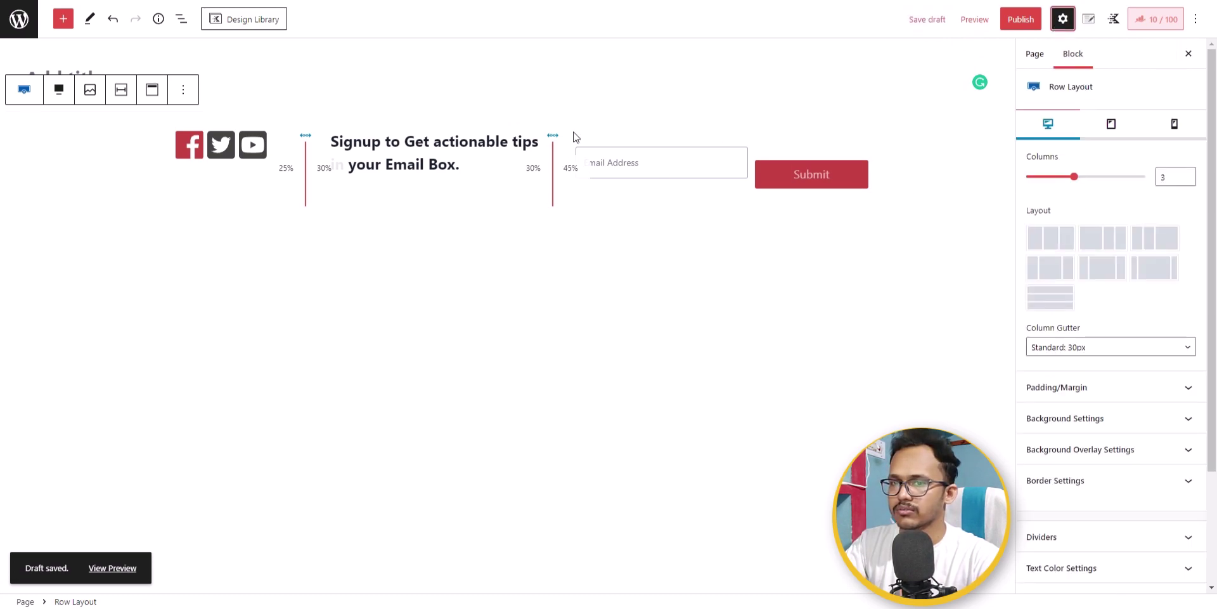
click(1132, 417)
scroll(1123, 469, down, 2)
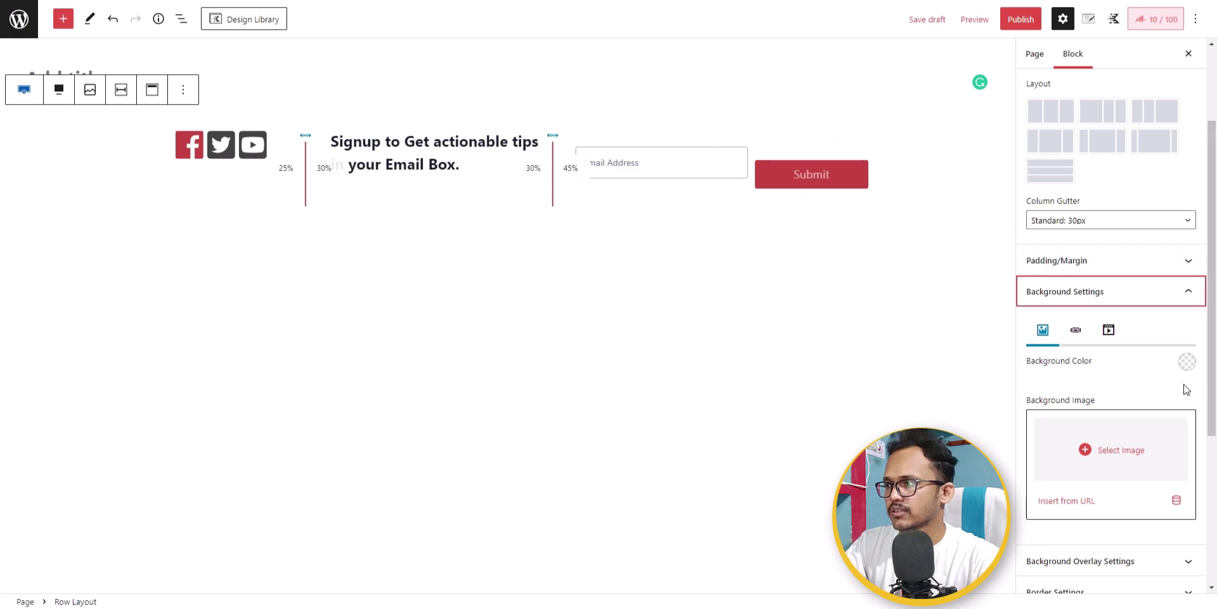
click(1187, 362)
click(1057, 326)
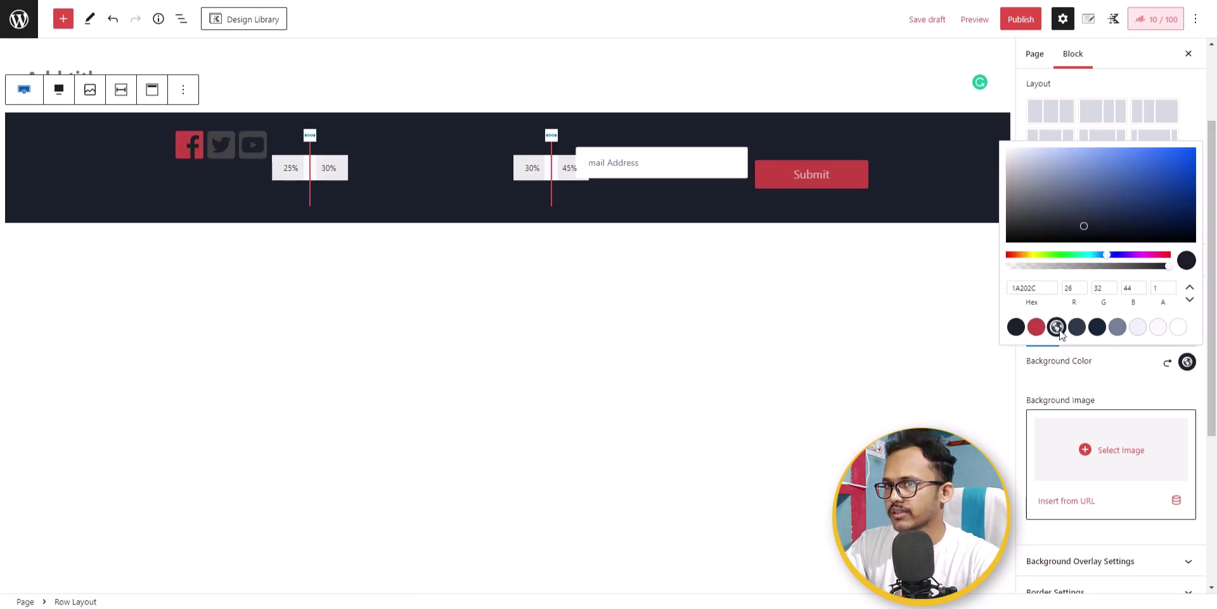
click(1108, 385)
- Set the signup heading's text color to the light palette color F7FAFC
click(423, 154)
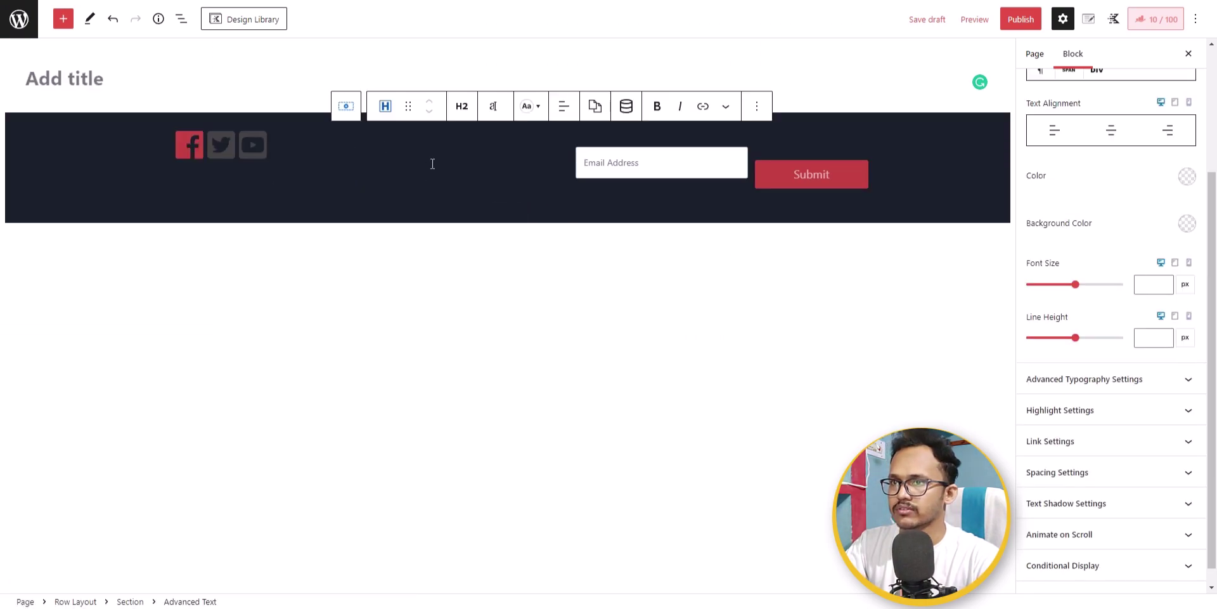
triple_click(432, 164)
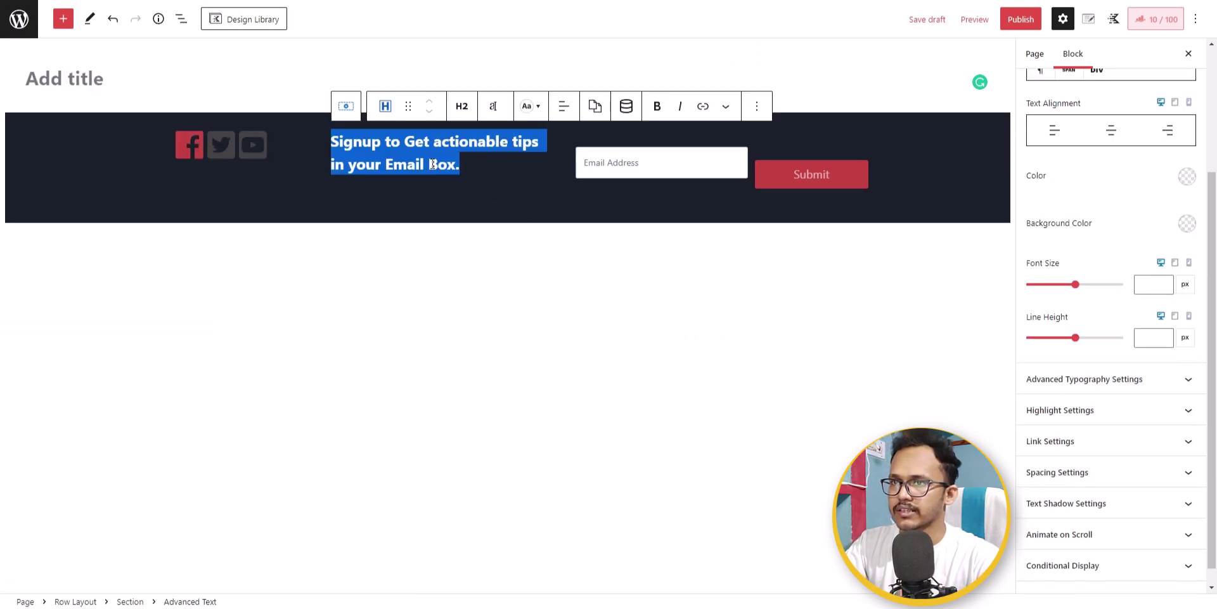
click(1188, 177)
click(1173, 382)
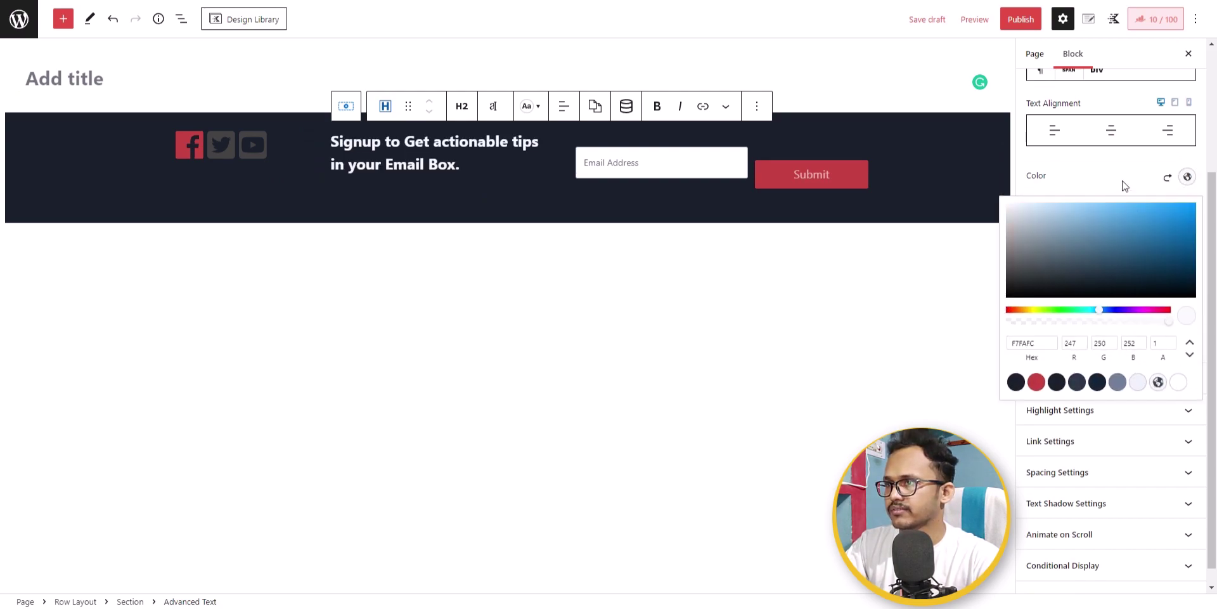
click(1125, 185)
- Align the row's content vertically to the middle and resize its first two columns to 20% and 35%
click(940, 144)
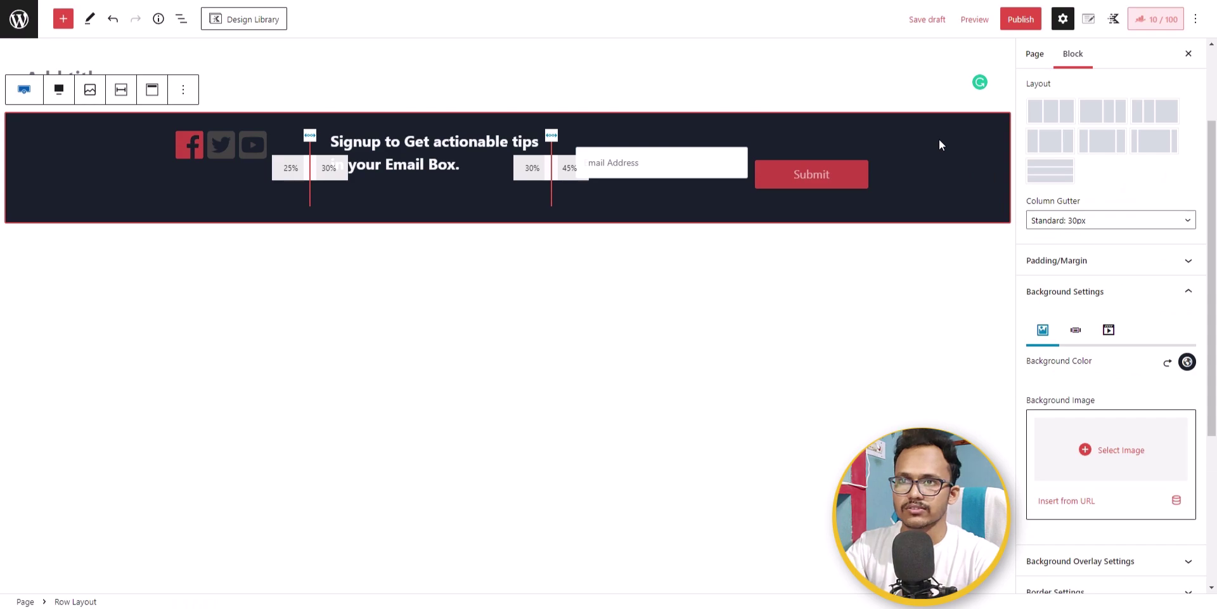
click(152, 90)
click(175, 157)
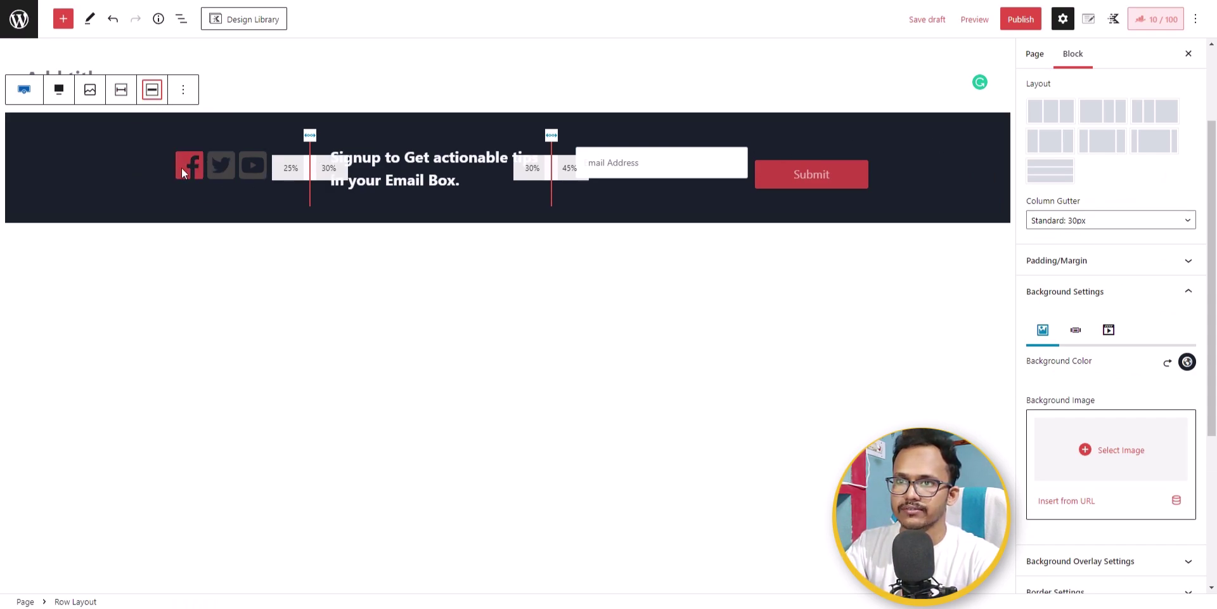
drag(551, 168, 532, 168)
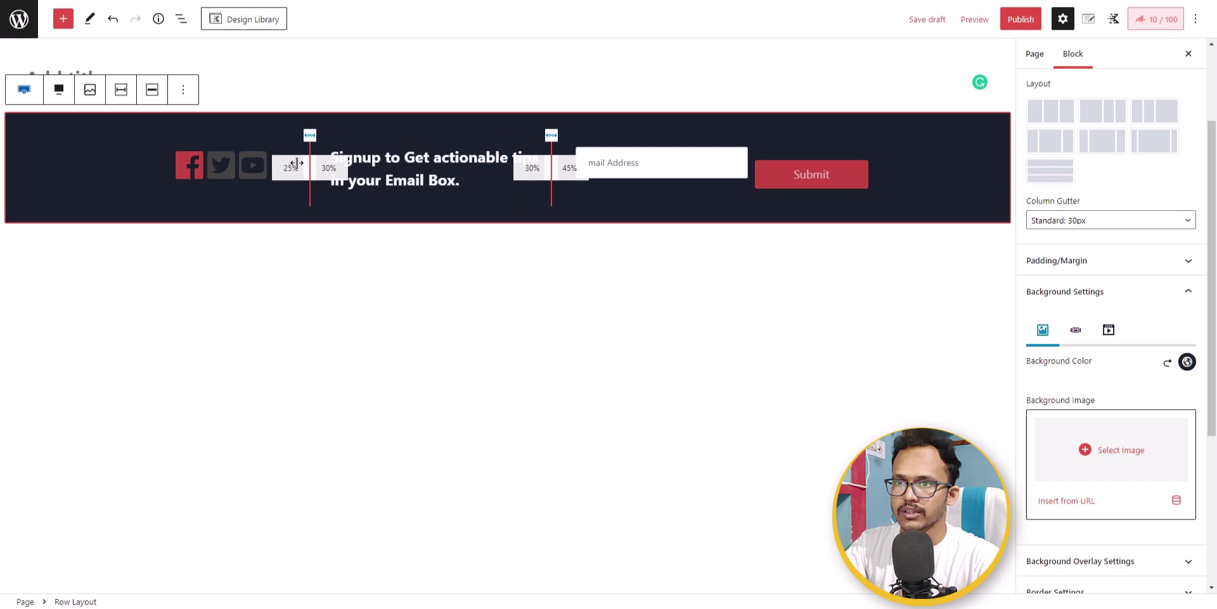
drag(289, 164, 283, 163)
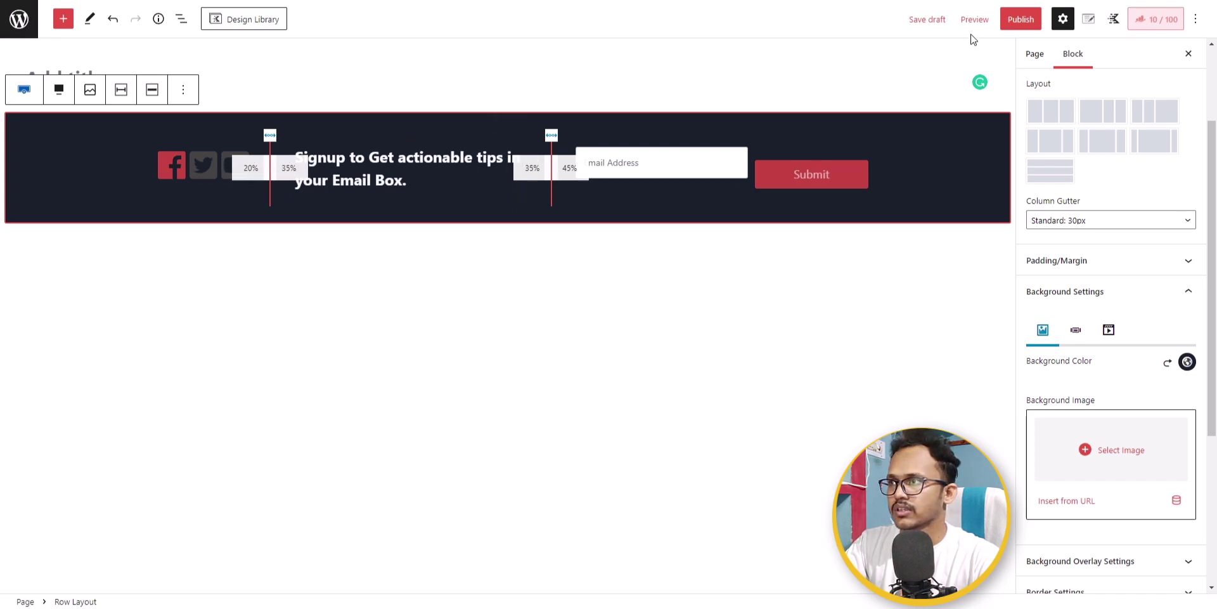
- Save the draft and preview the page in a new tab
click(926, 19)
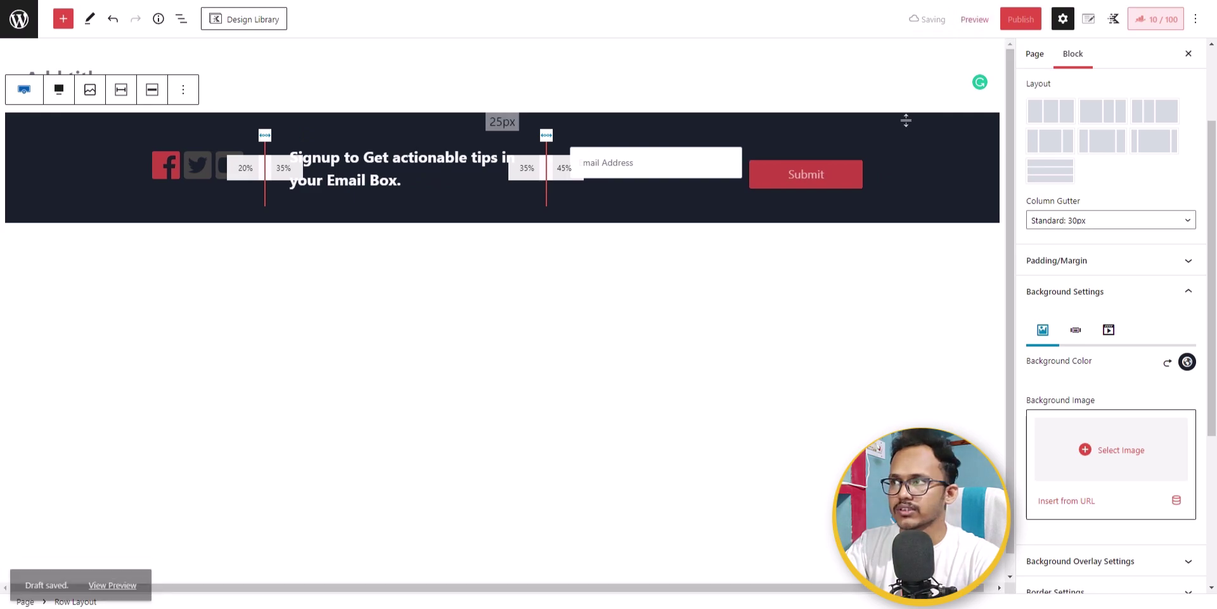
click(974, 19)
click(896, 134)
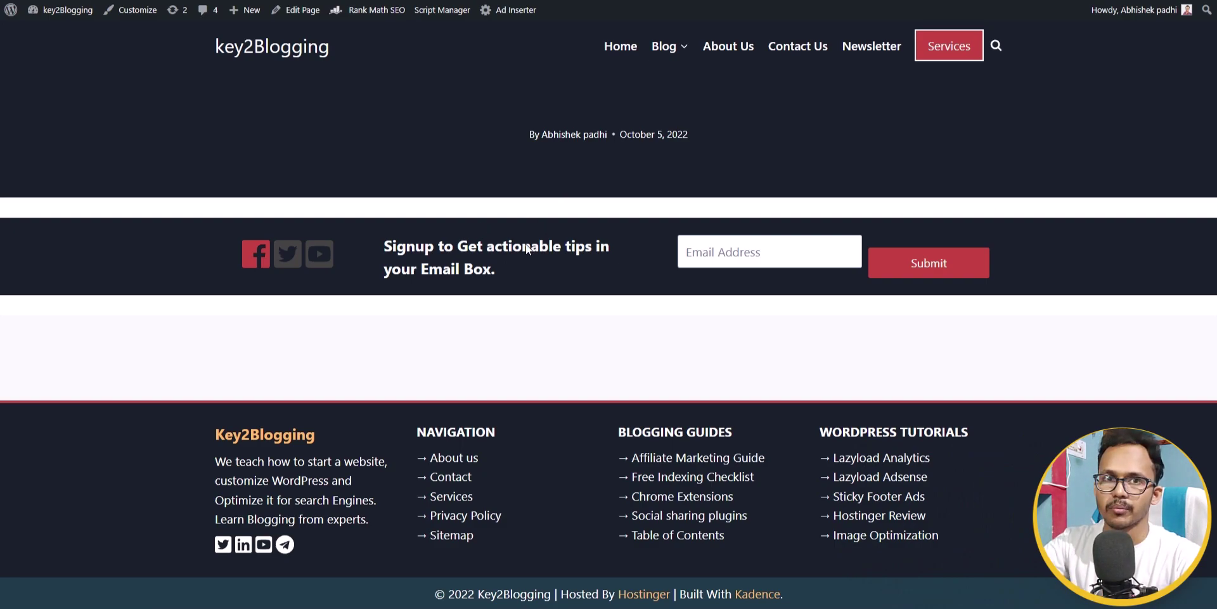
- Return from the preview to the editor and set the signup row's top and bottom padding to 40 px
key(ctrl+w)
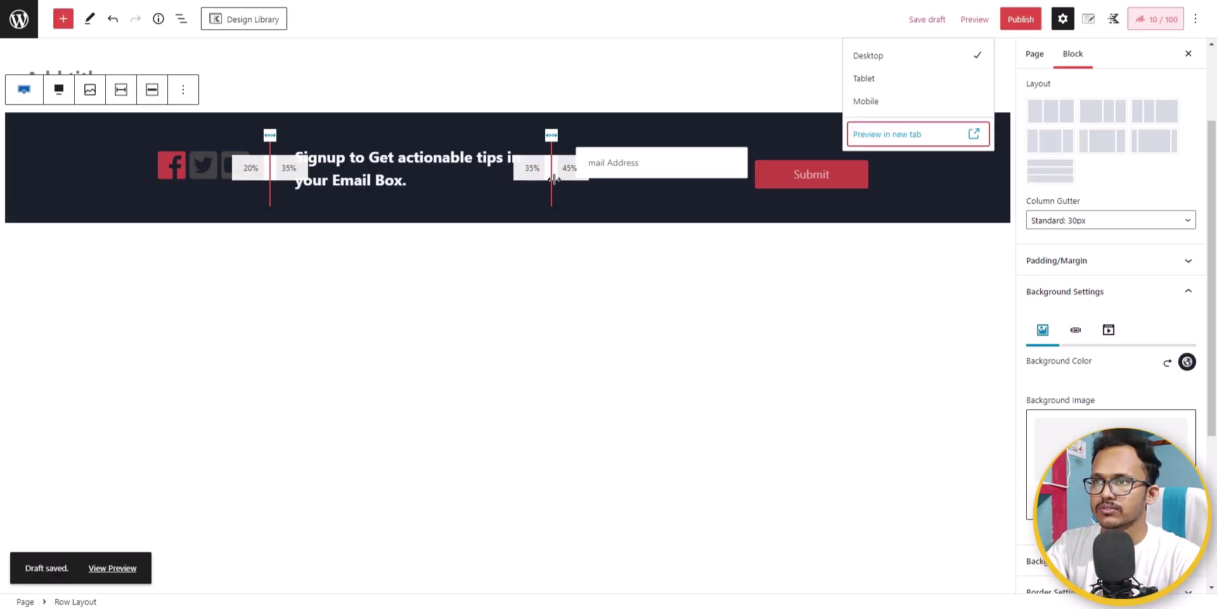
click(779, 124)
click(1098, 262)
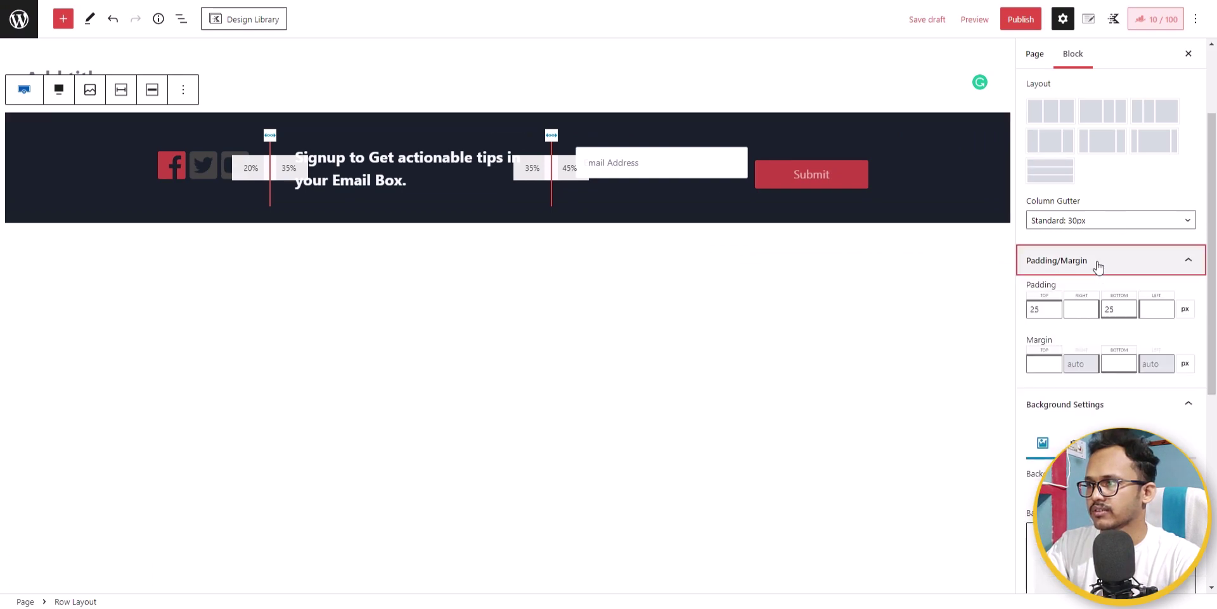
double_click(1049, 311)
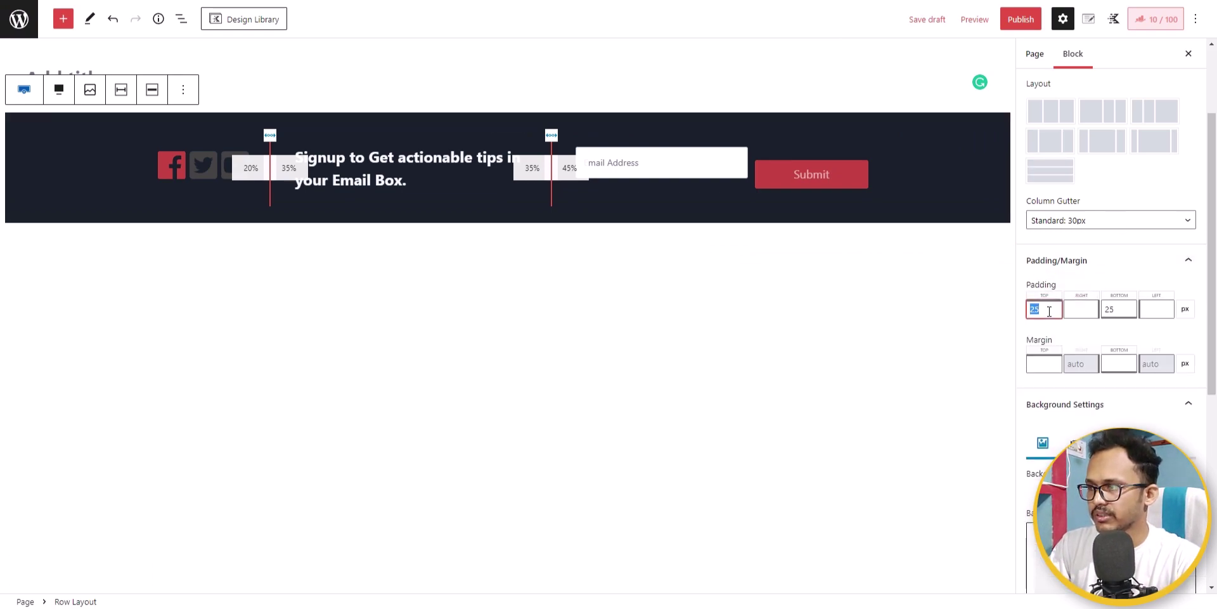
text(40)
double_click(1131, 309)
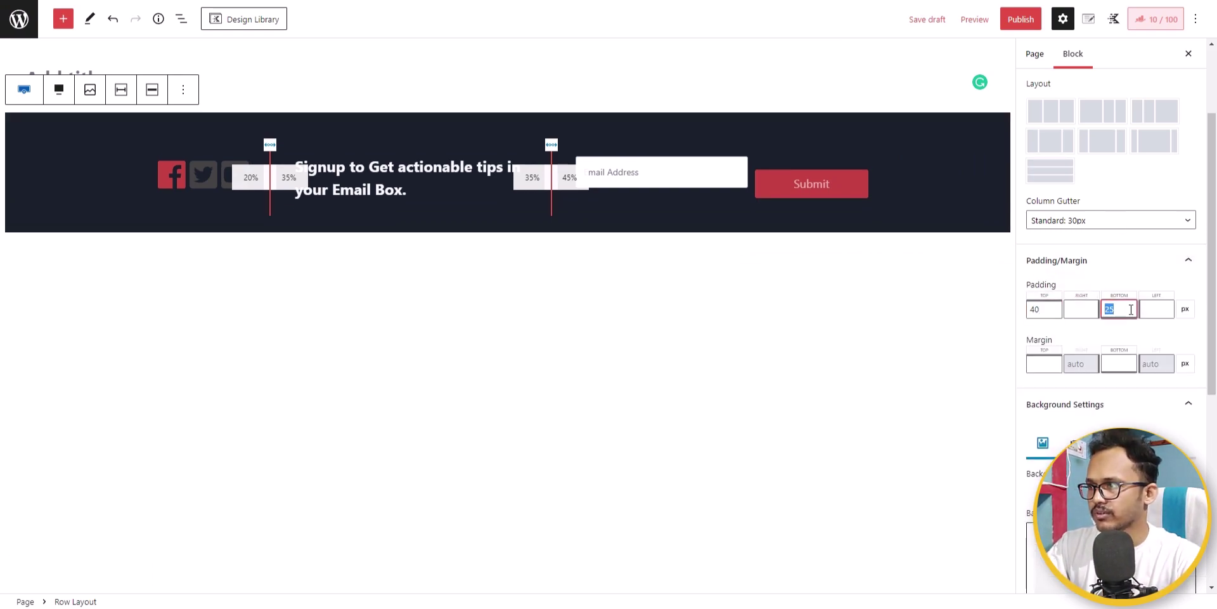
text(40)
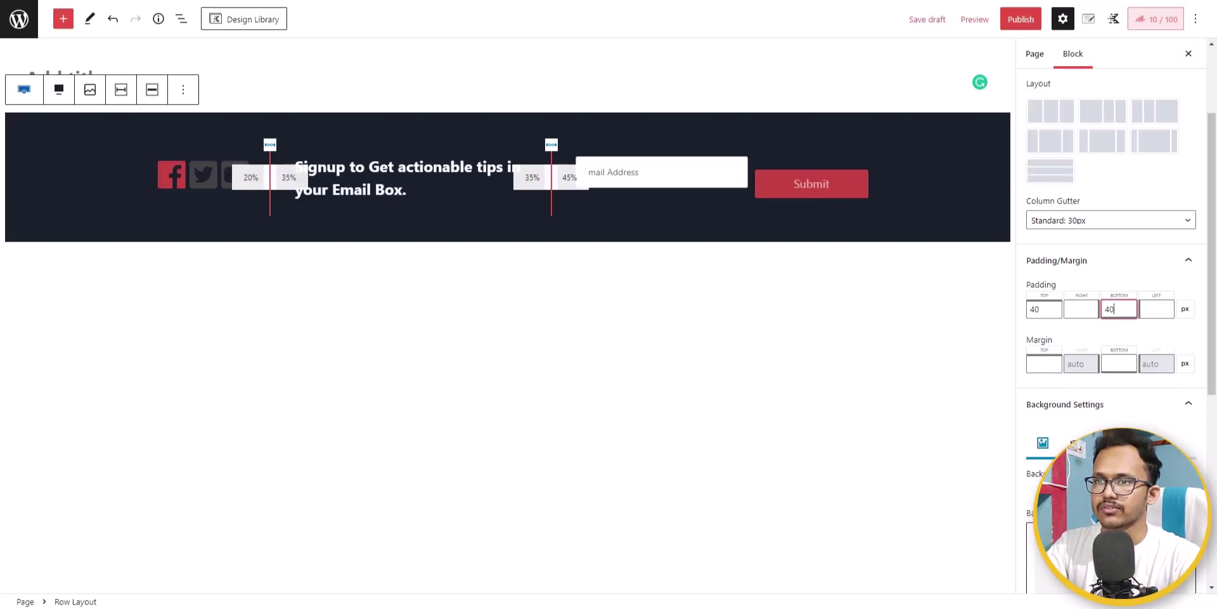
click(470, 355)
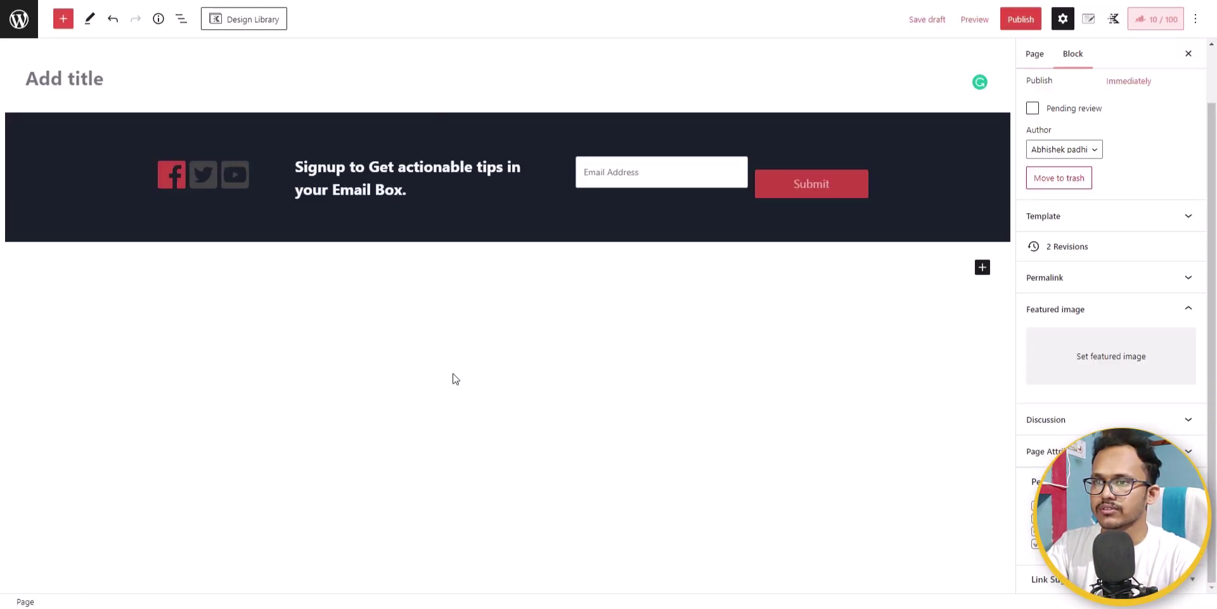
- Insert the "Create Amazing Content with Gutenberg" section from the Design Library and move it above the signup row
click(977, 265)
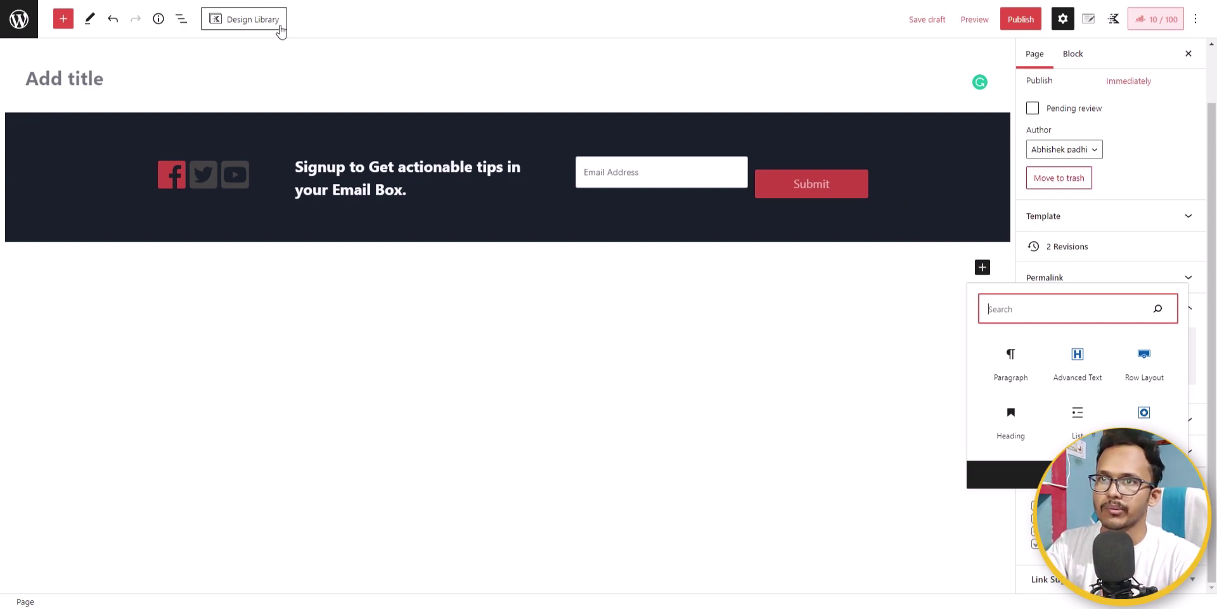
click(248, 19)
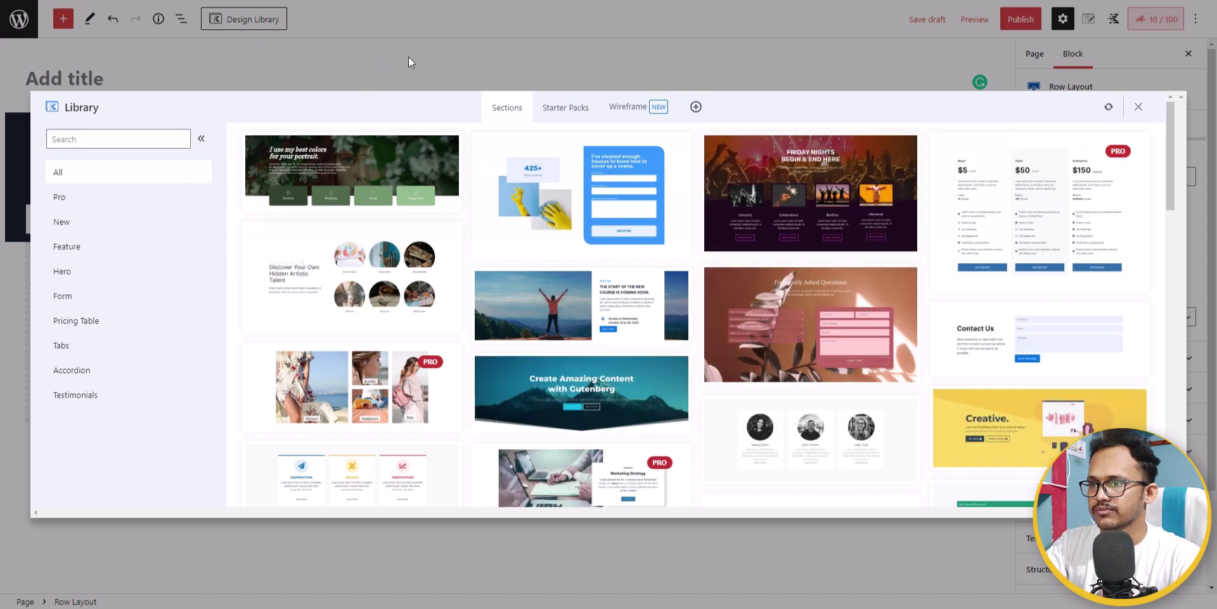
click(641, 387)
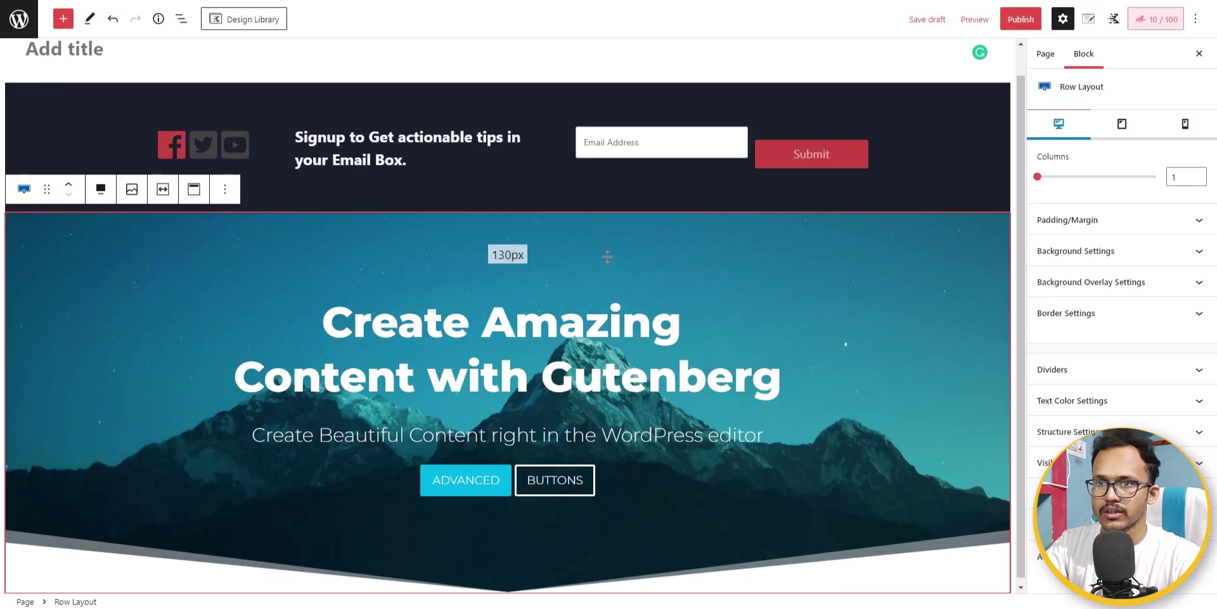
click(70, 194)
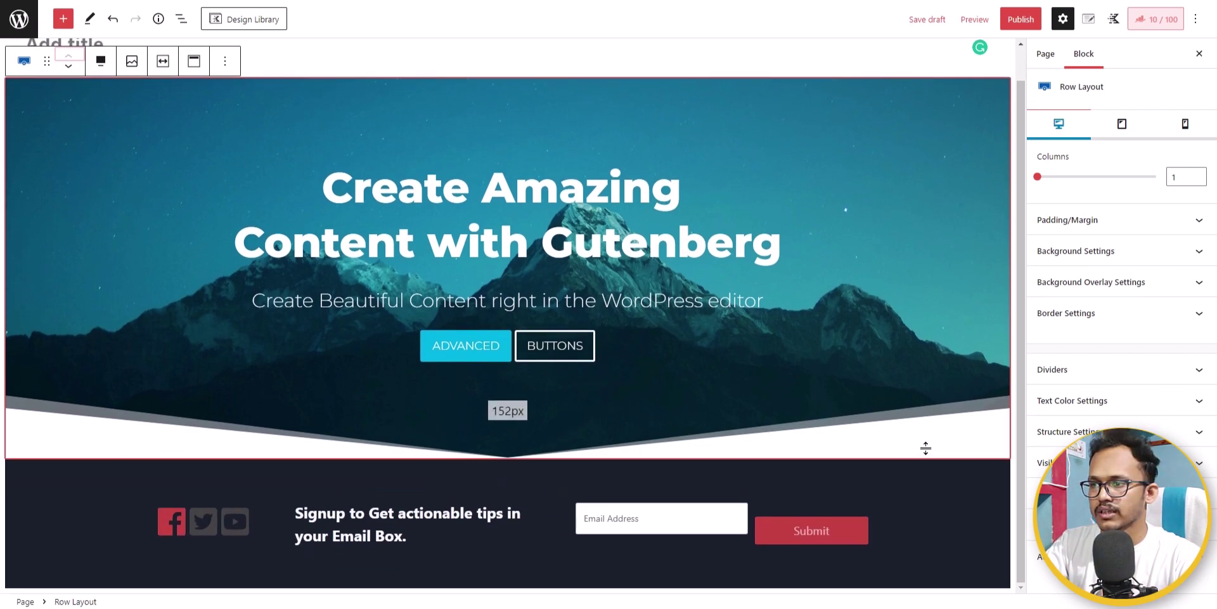
- Insert a one-column Row Layout block between the mountain hero section and the signup row
click(181, 19)
click(207, 85)
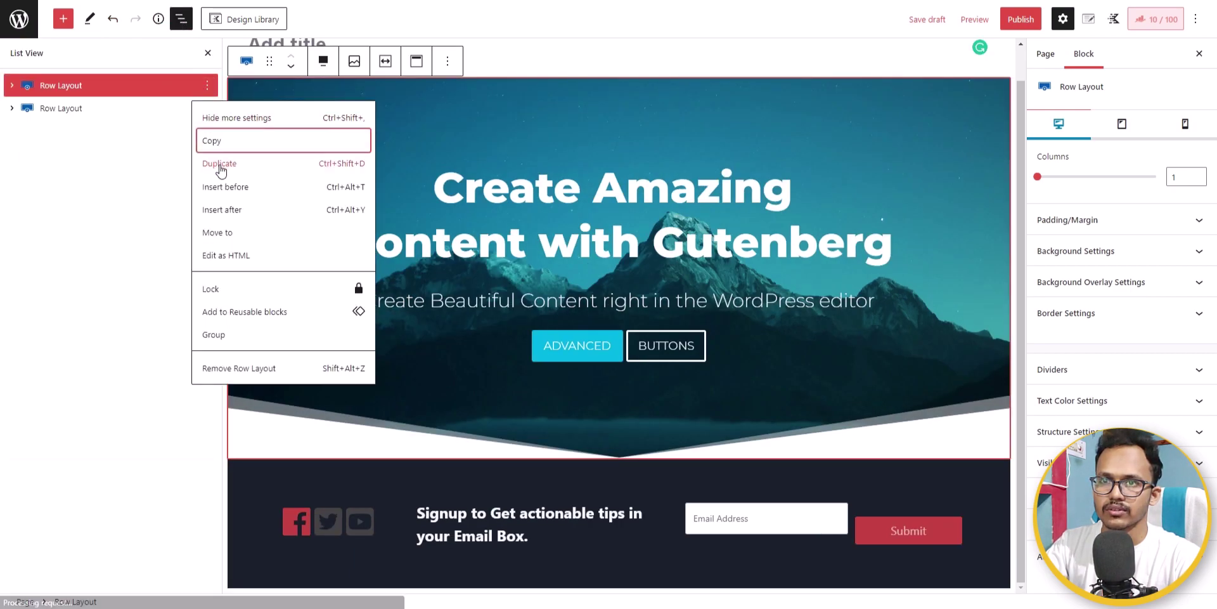
click(239, 213)
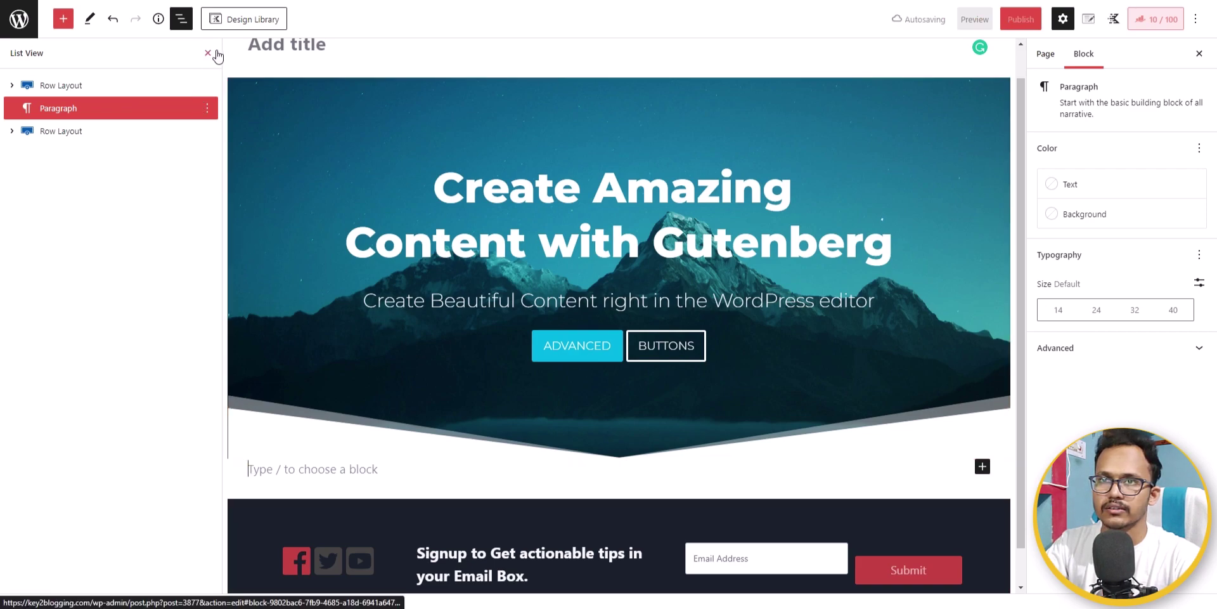
click(982, 466)
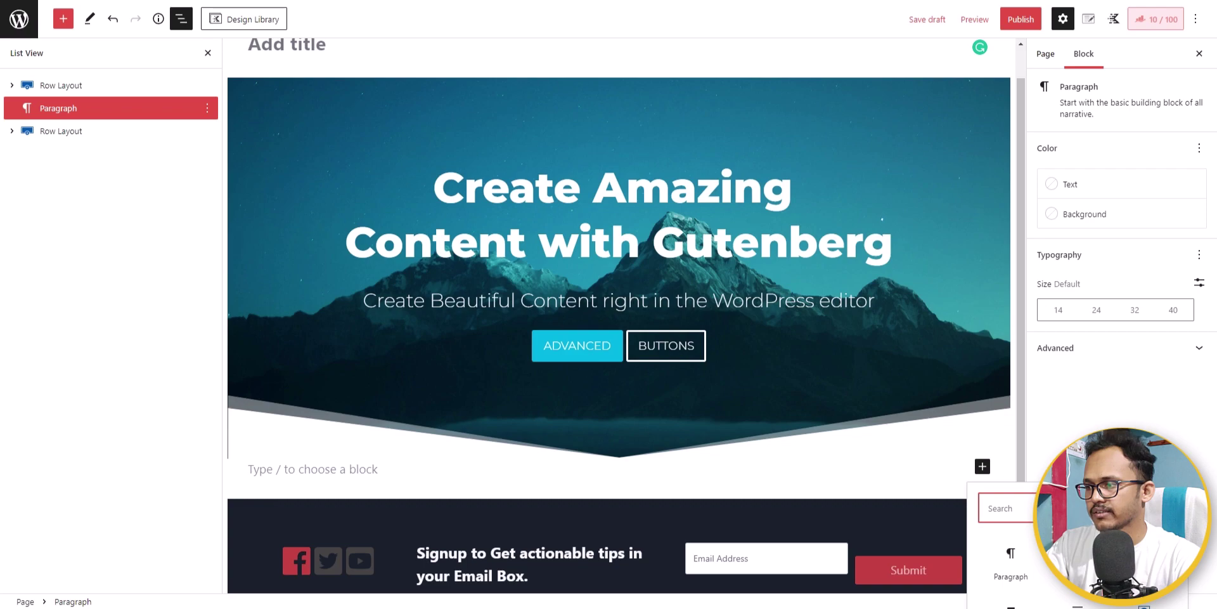
click(1078, 590)
click(343, 388)
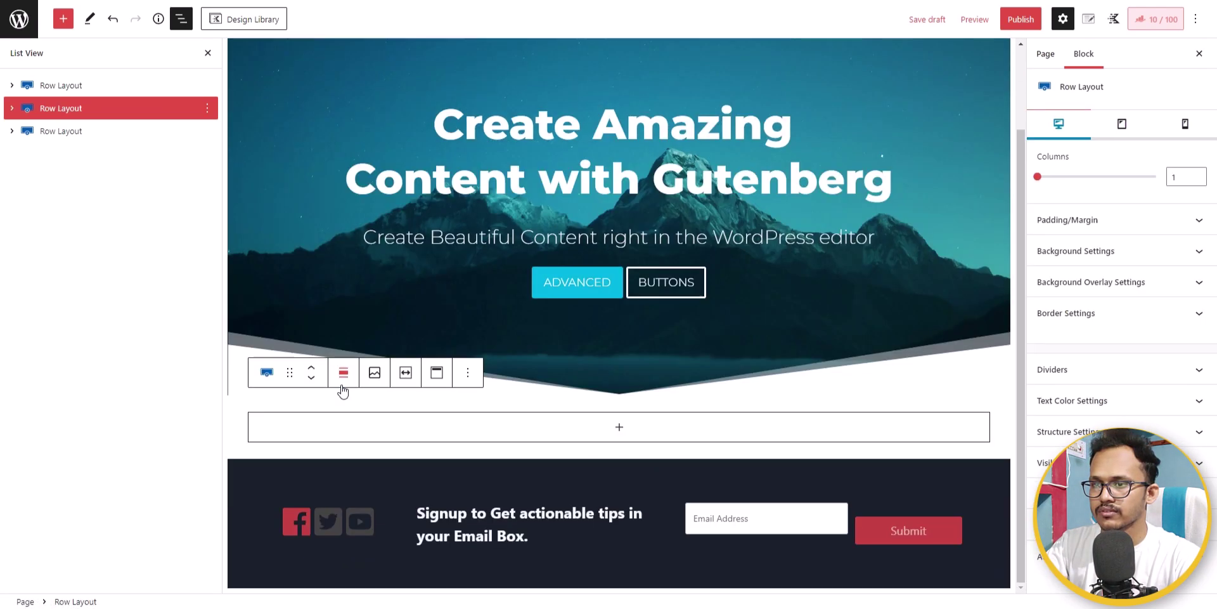
- Set the empty middle row's top and bottom padding to 50 px and close the block list
click(1040, 220)
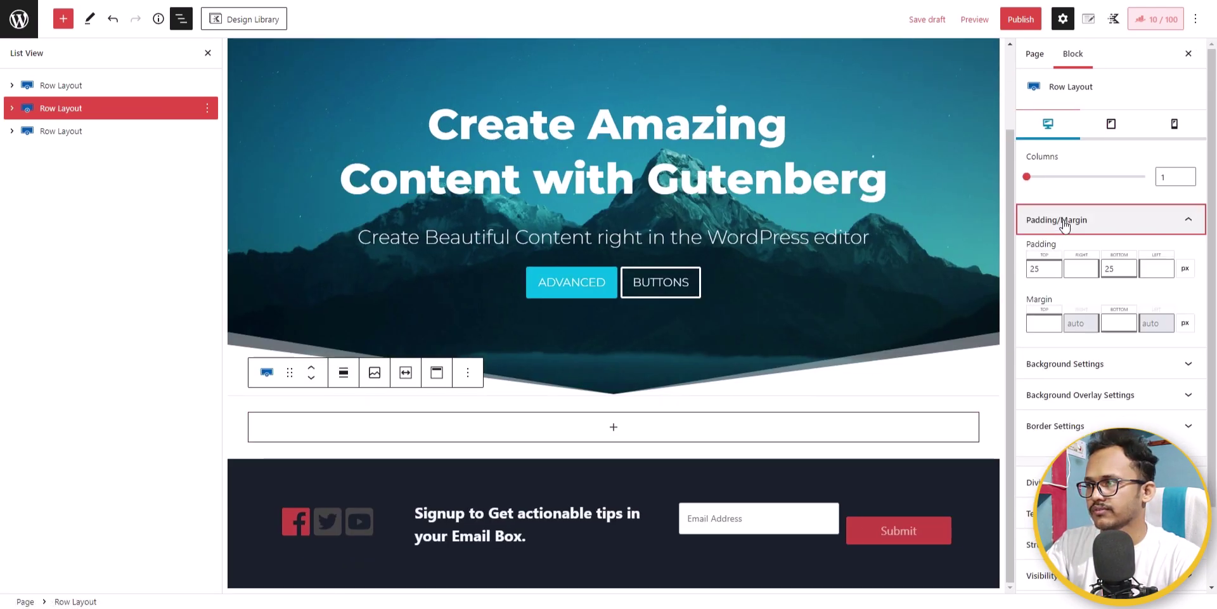
double_click(1054, 269)
text(50)
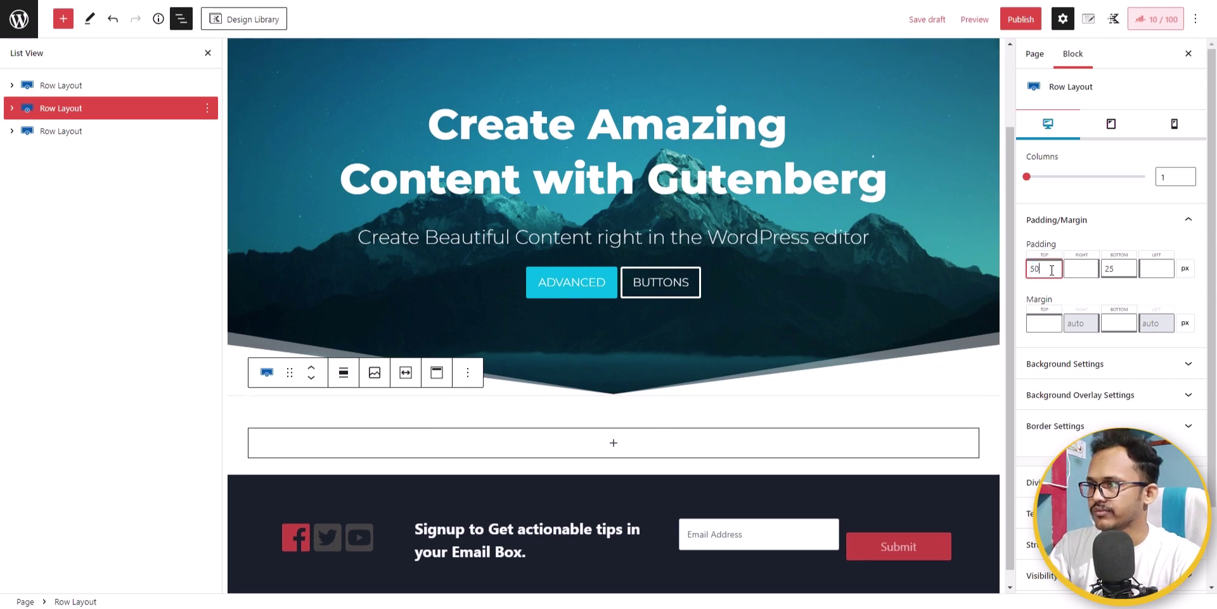
click(1120, 267)
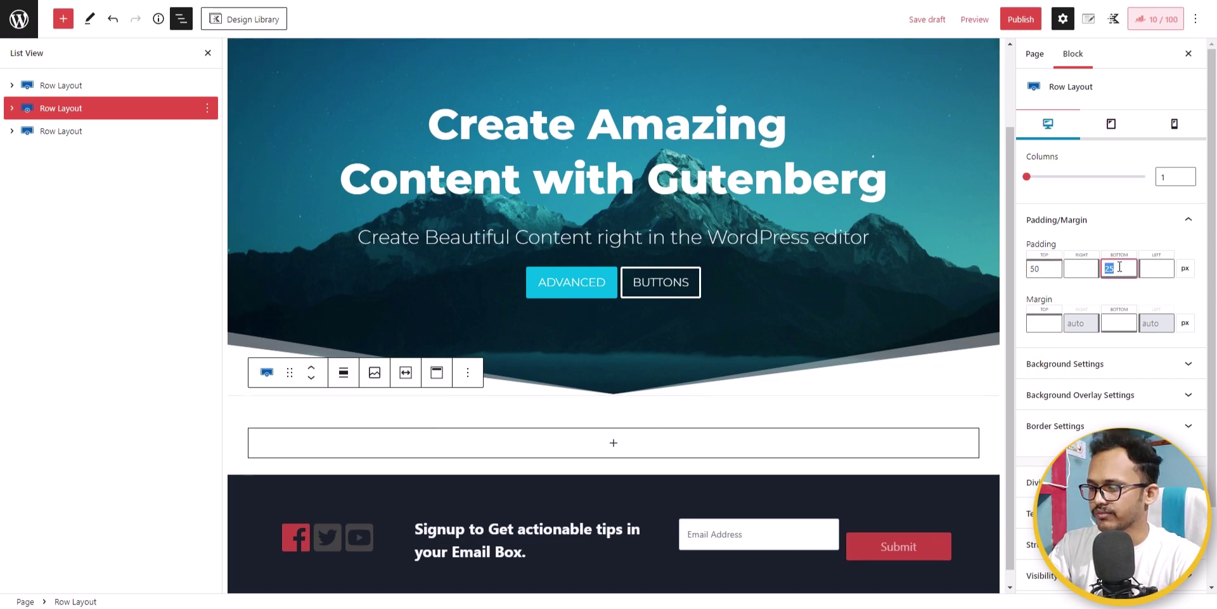
text(50)
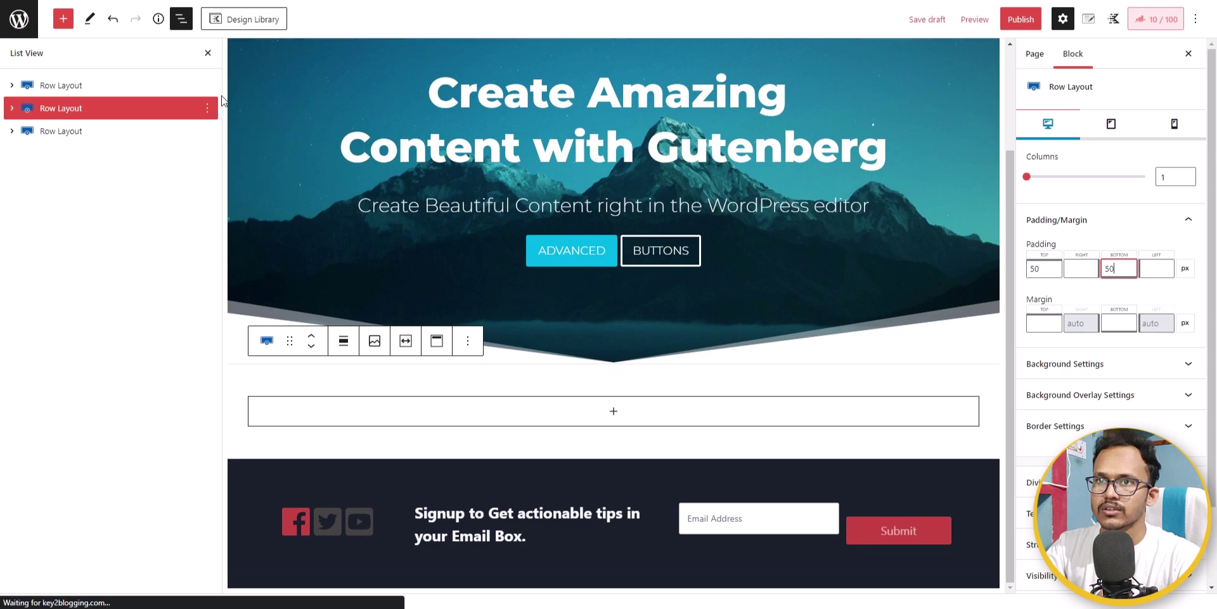
click(207, 53)
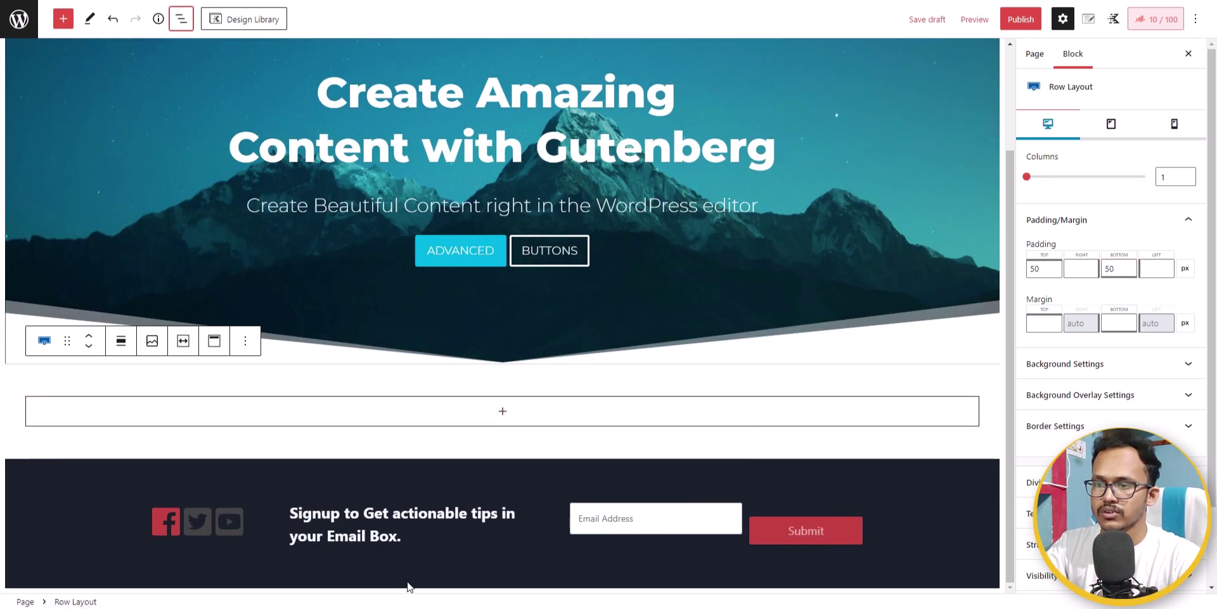
- Save the draft and preview the page with its hero section in a new tab
click(924, 26)
click(971, 29)
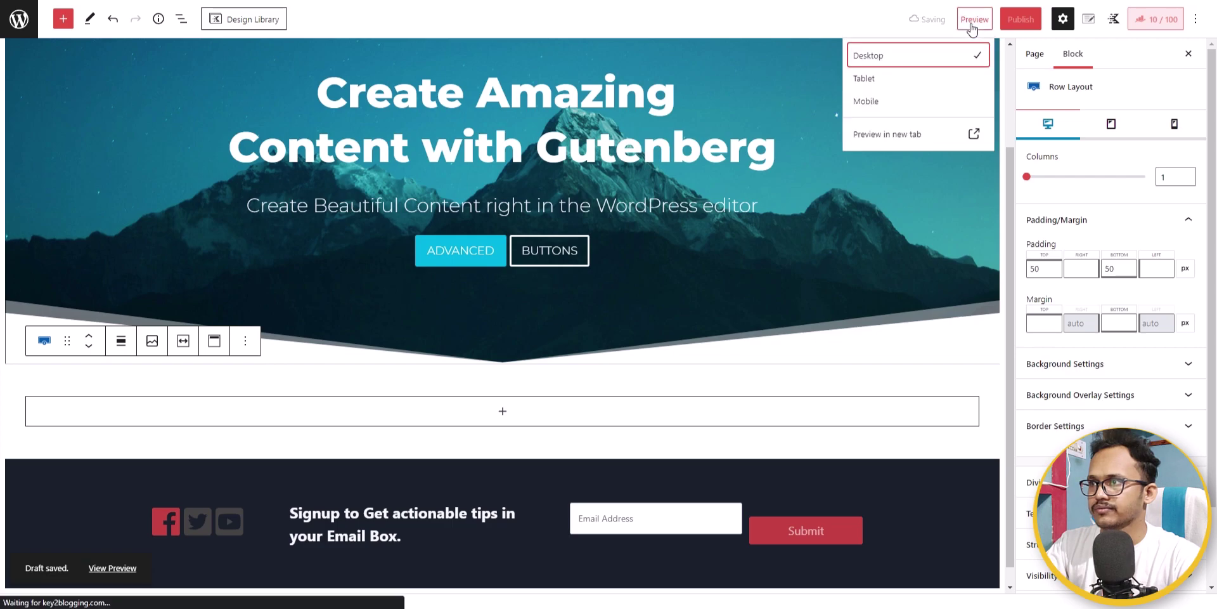
click(901, 133)
scroll(698, 317, down, 3)
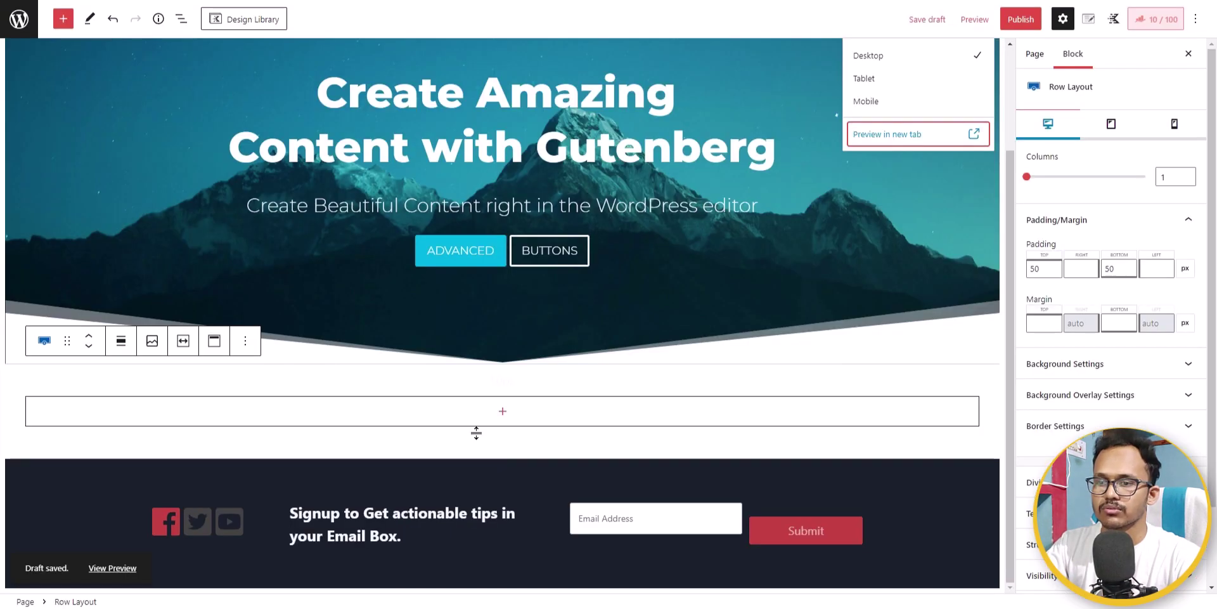
- Set the signup row's bottom margin to -27 px
click(641, 478)
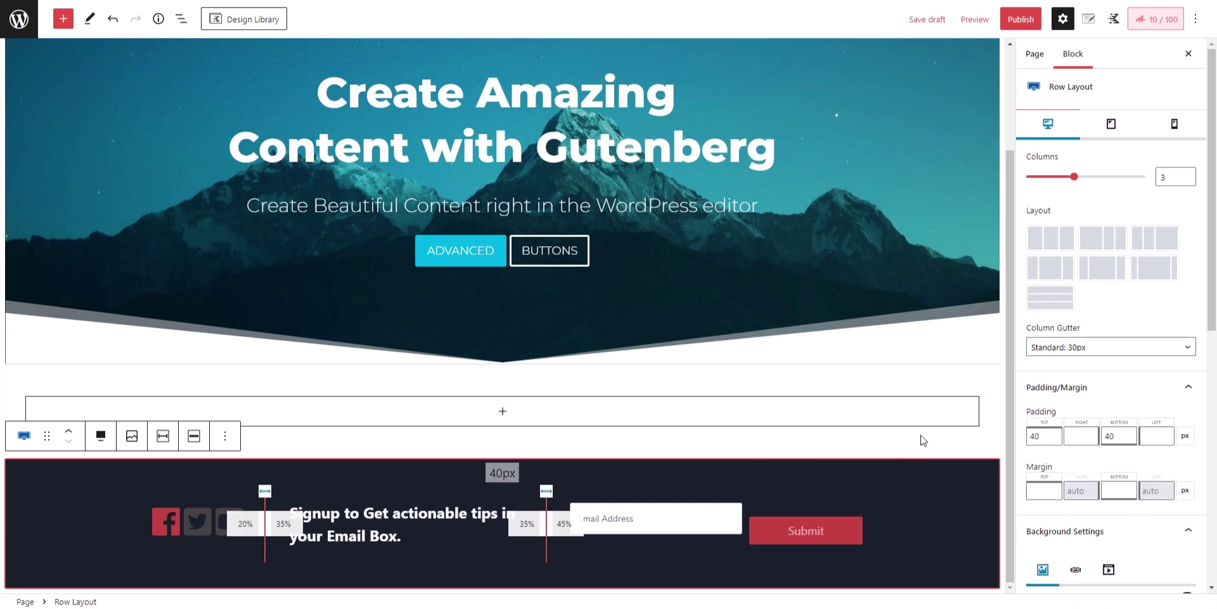
scroll(1092, 431, down, 3)
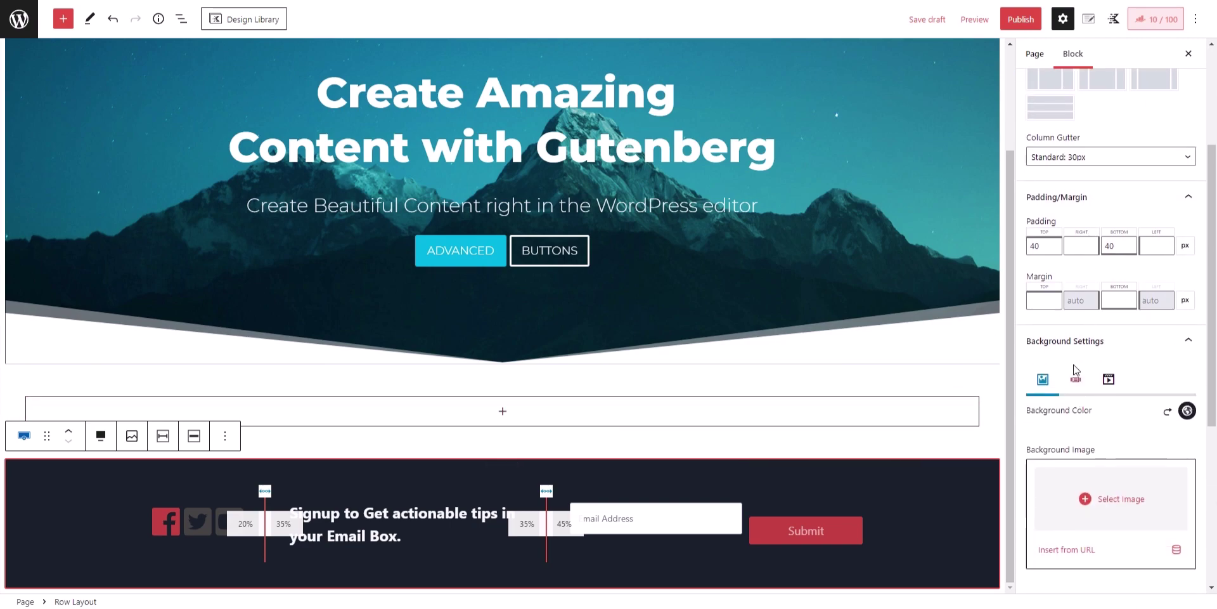
click(1125, 297)
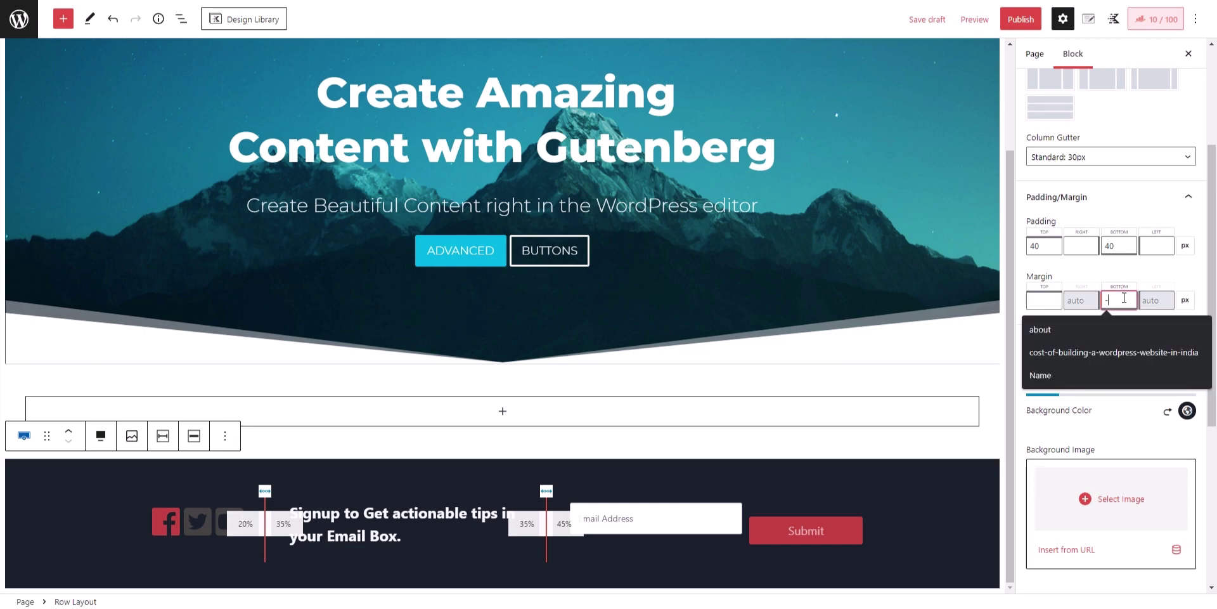
text(-27)
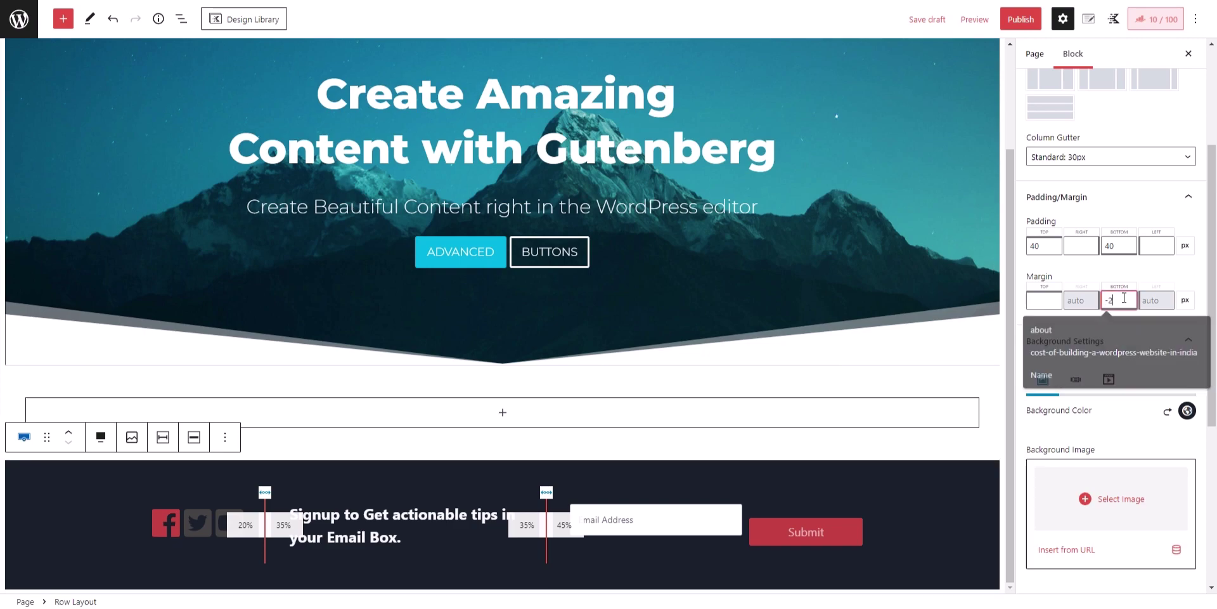
- Disable the content vertical padding in the theme's page settings
click(1114, 18)
click(1093, 24)
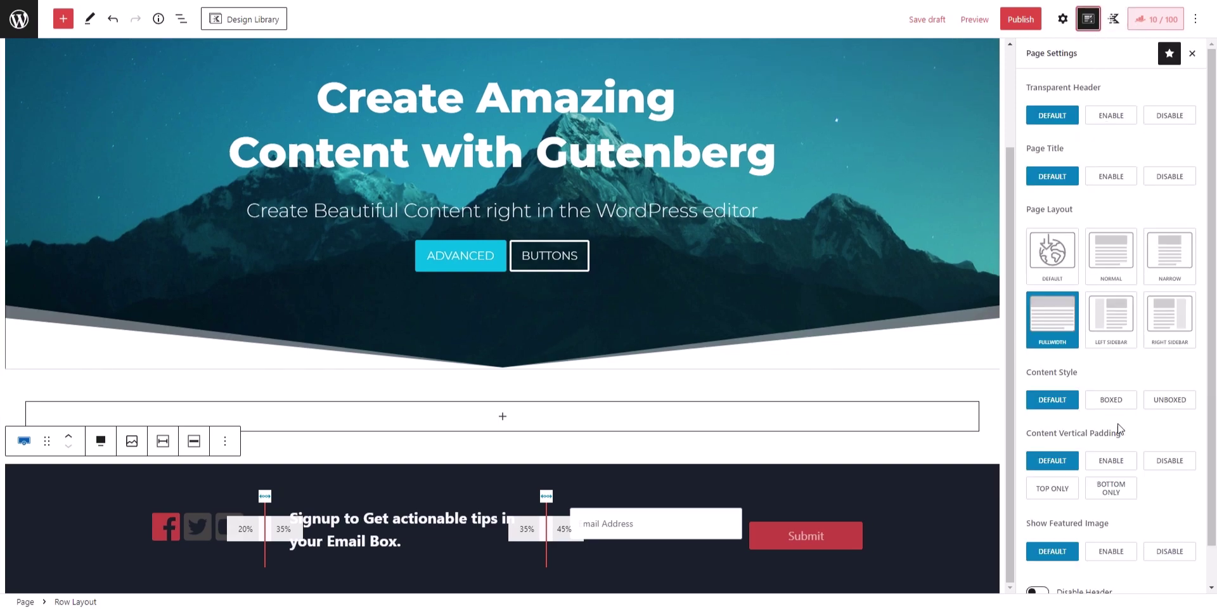
click(1160, 461)
- Save the draft and check the gap between the signup row and the footer in a new-tab preview
click(990, 19)
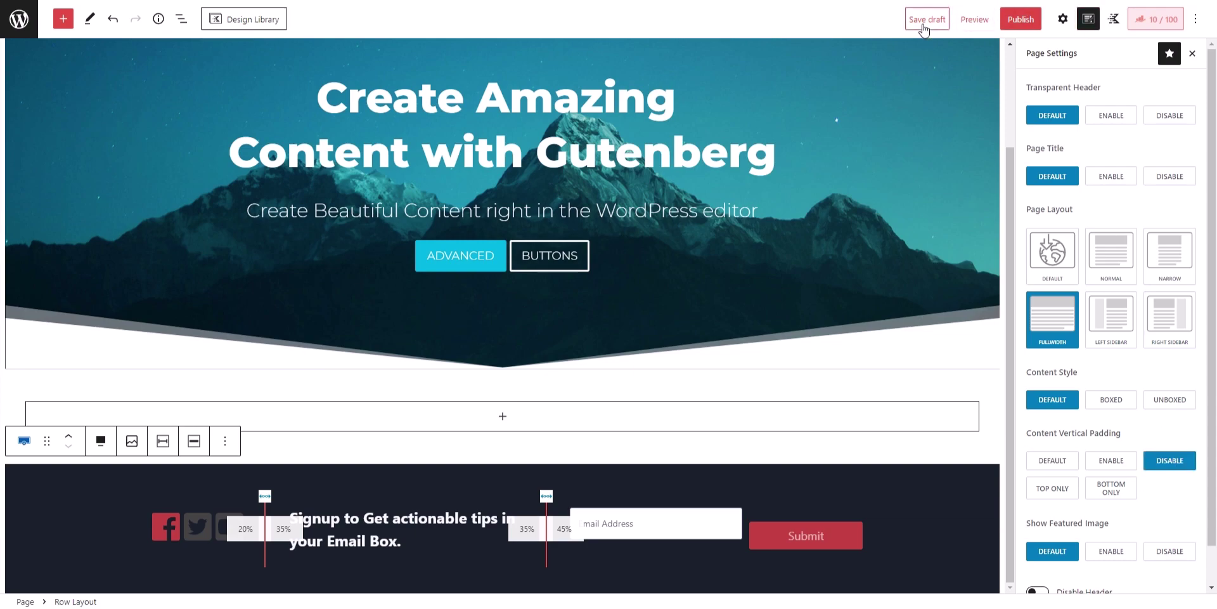
click(974, 19)
click(910, 130)
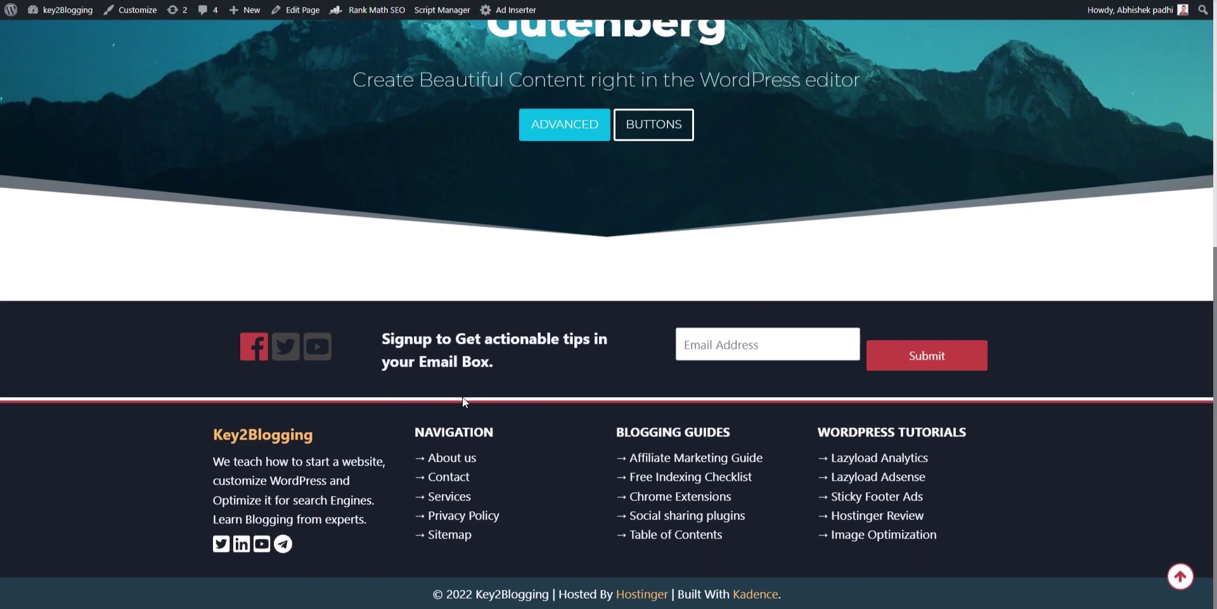
key(ctrl+w)
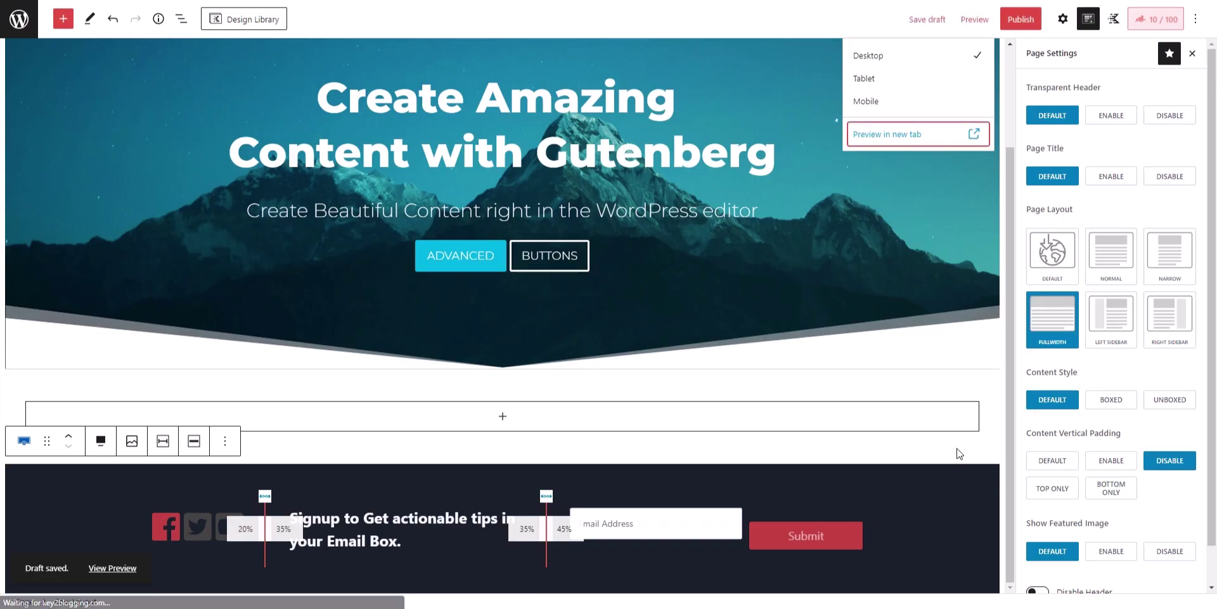
- Reopen the signup row's block settings and set its bottom margin to -29 px
click(972, 495)
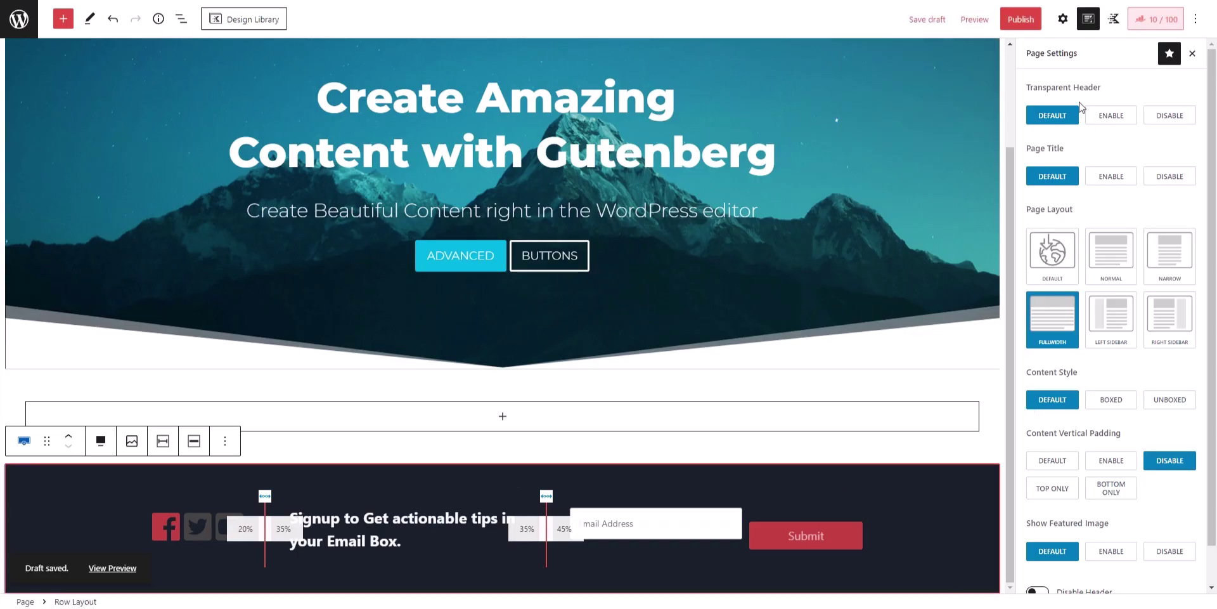
click(1064, 19)
scroll(1103, 400, down, 2)
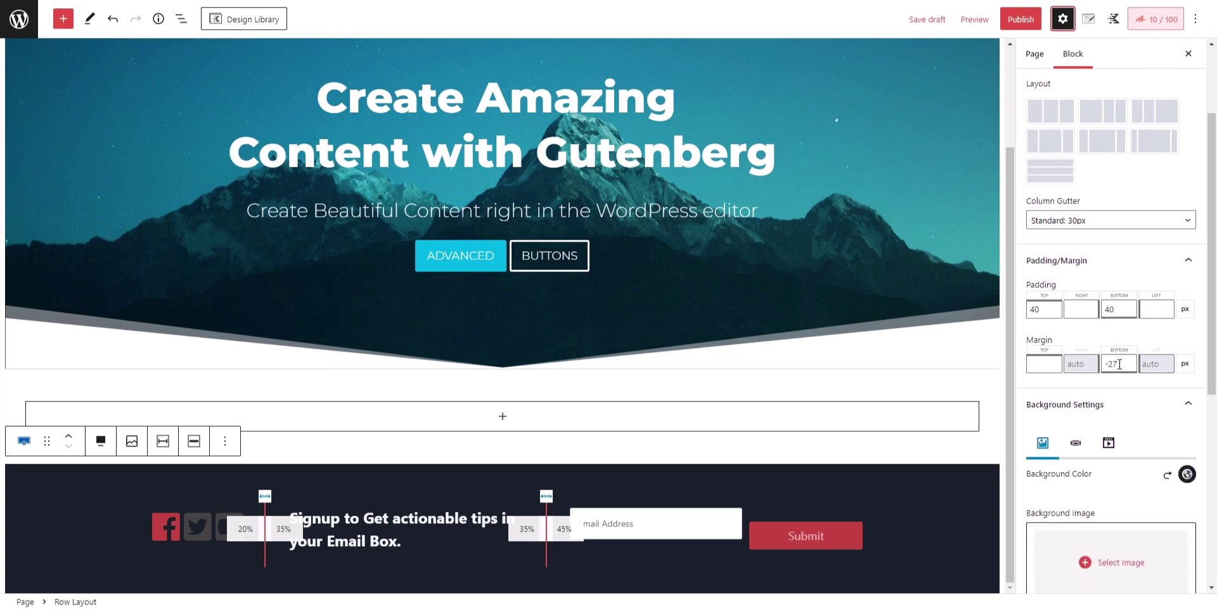
click(1115, 362)
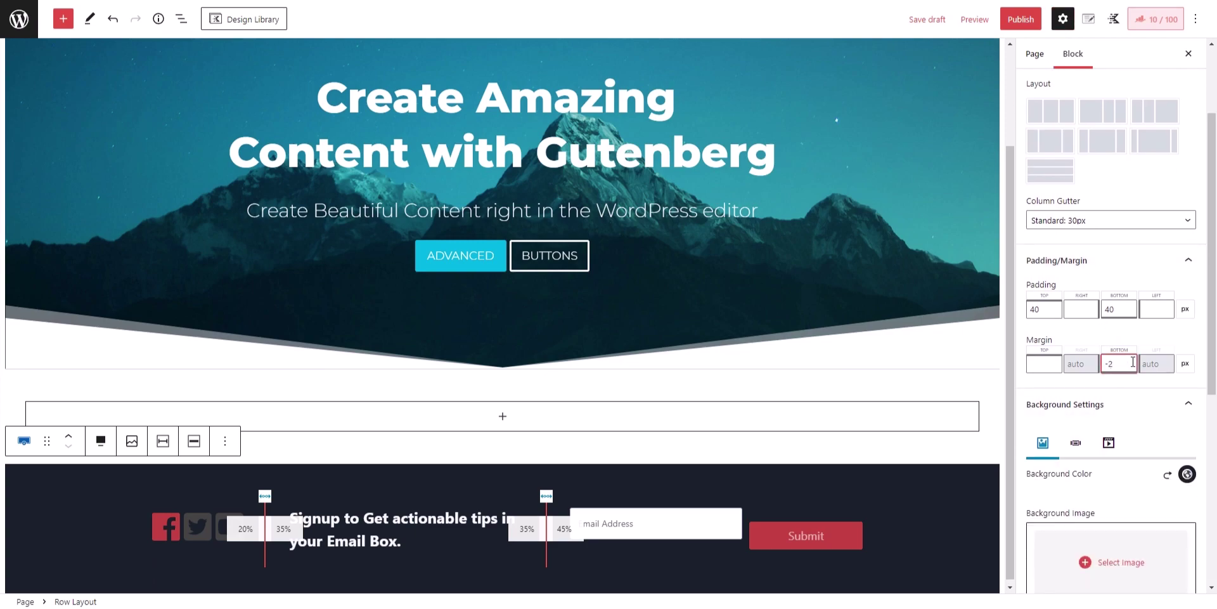
- Set the signup row's top and bottom padding to 50 px and save the draft
click(1122, 310)
text(50)
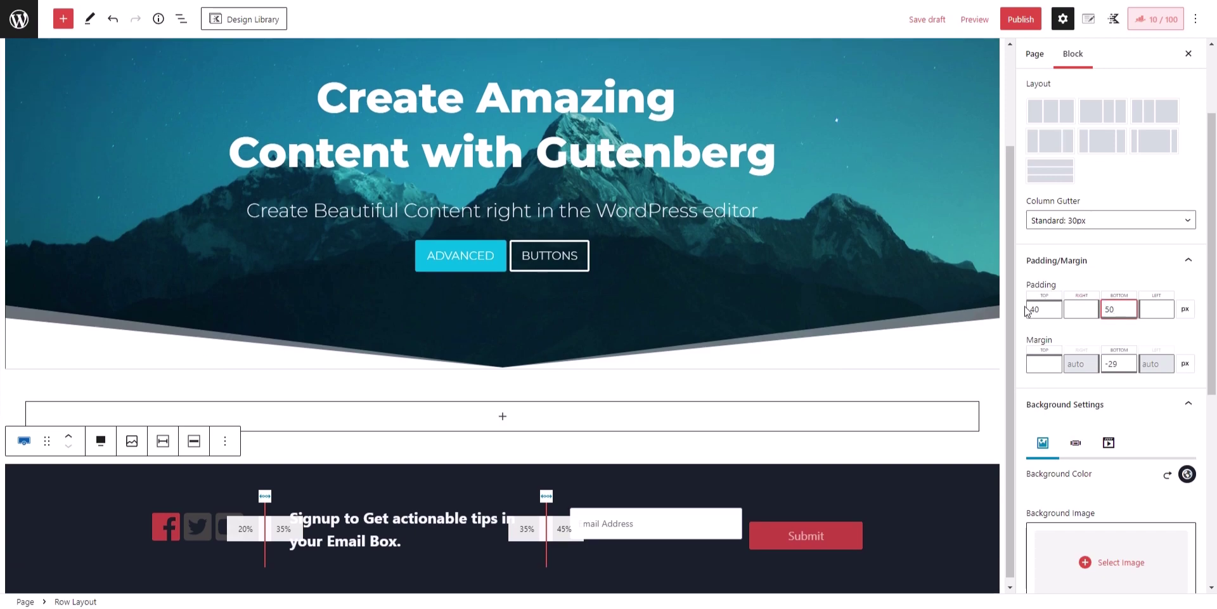
drag(1028, 311, 1044, 306)
text(50)
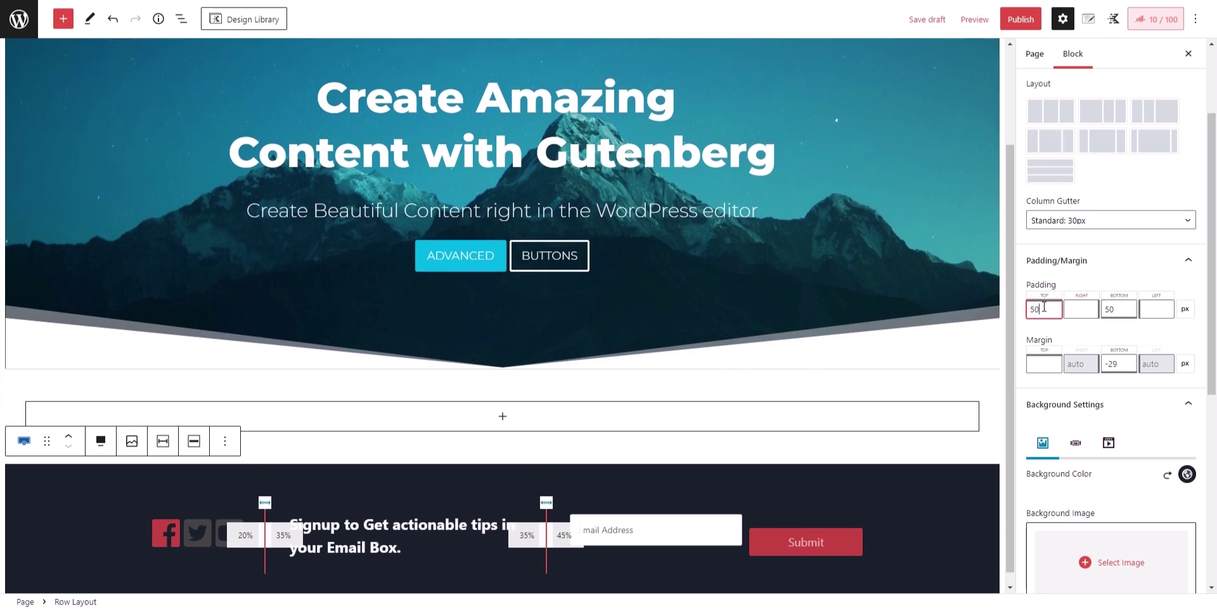
click(928, 19)
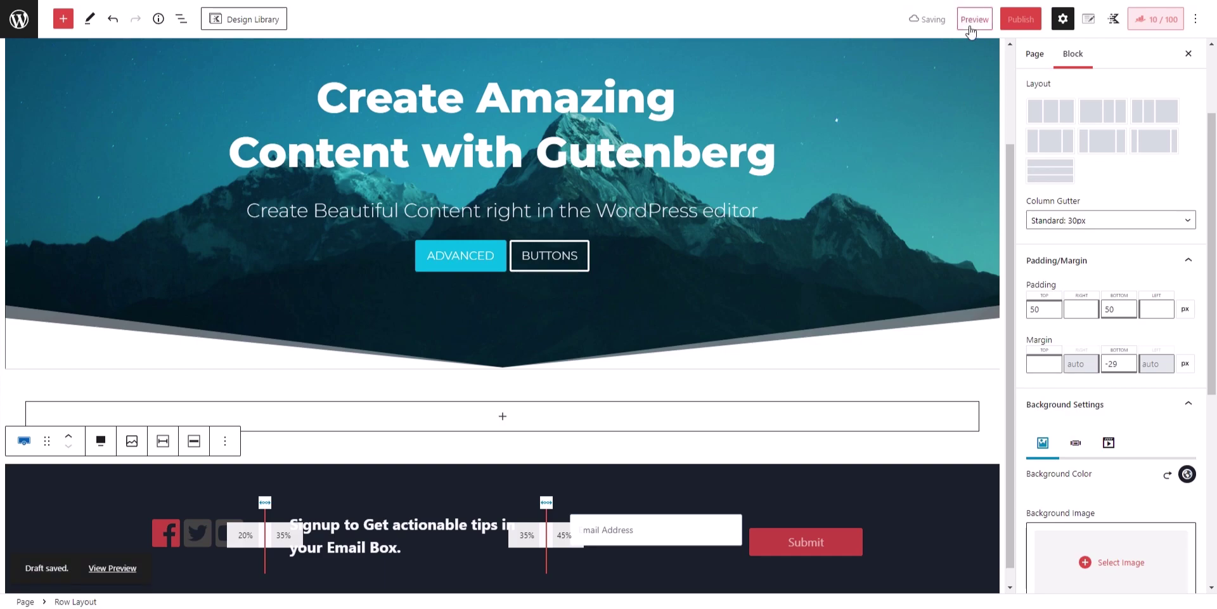
- Preview the draft in a new tab to check the signup row's padding and footer gap, and return to the editor
click(973, 21)
click(886, 133)
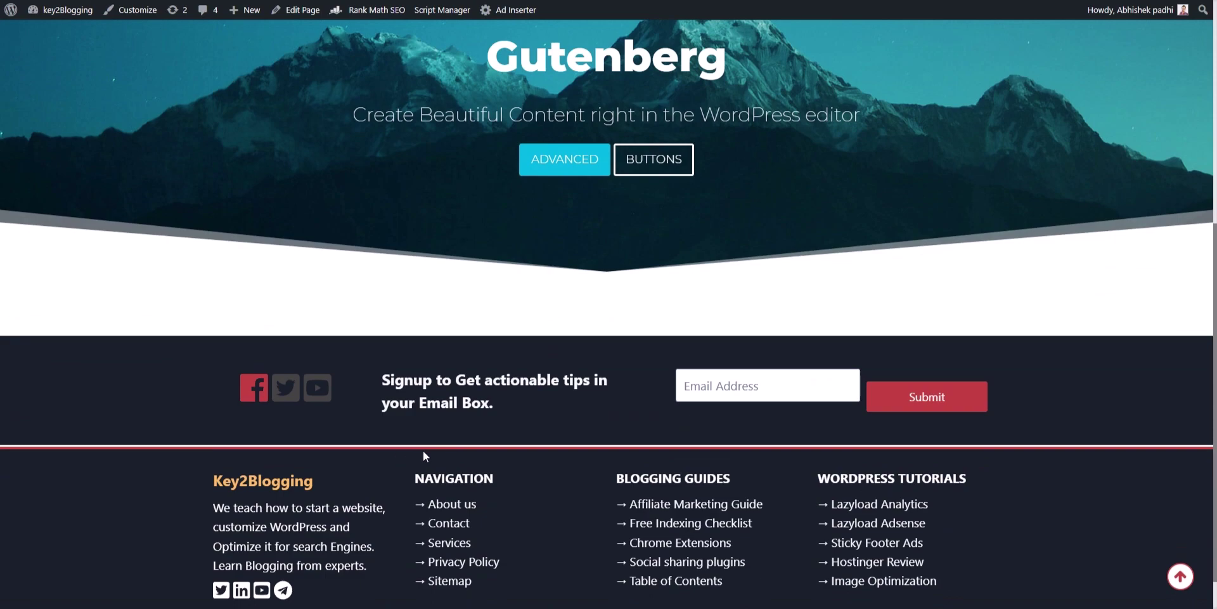
key(ctrl+w)
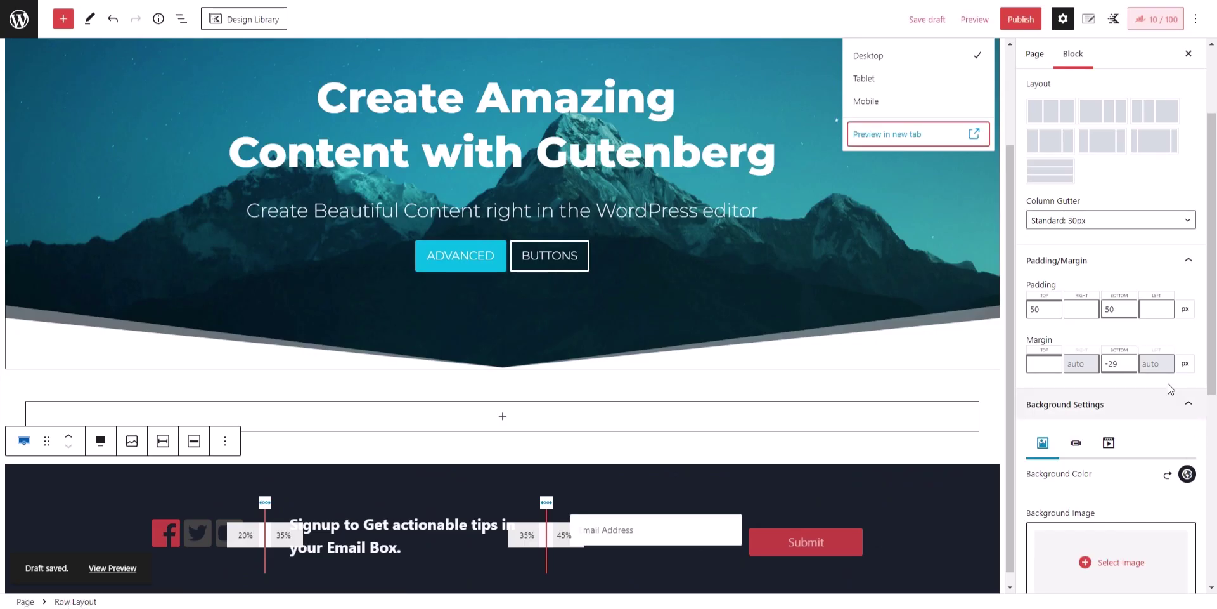
- Set the signup row's bottom margin to -32 px and save the draft
click(1120, 366)
double_click(1124, 365)
text(-32)
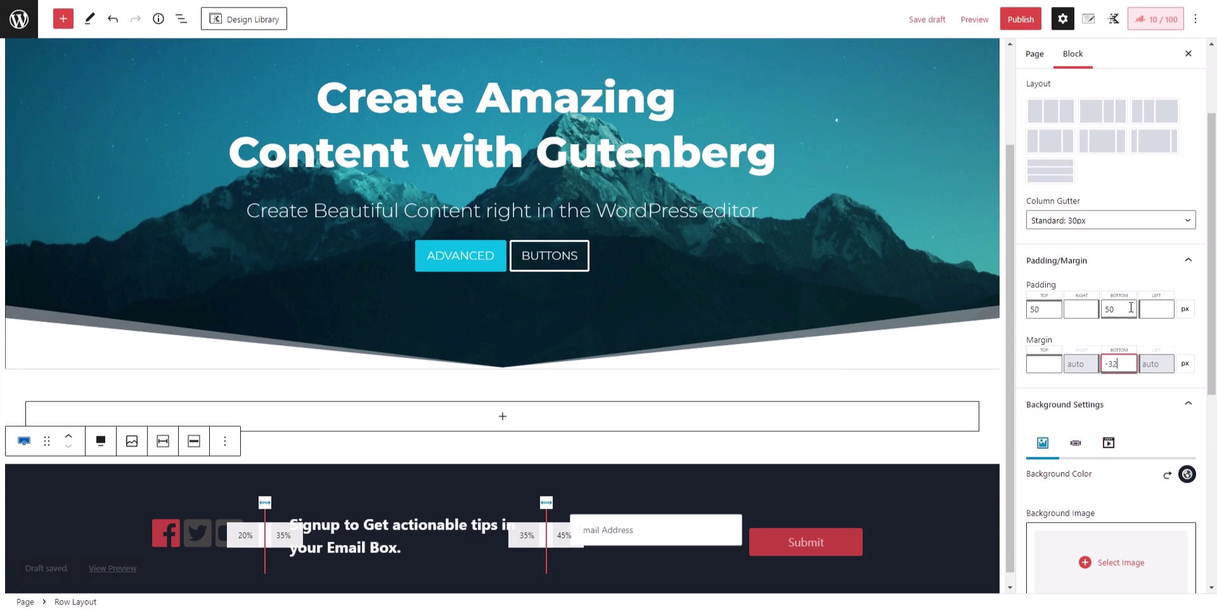
click(927, 19)
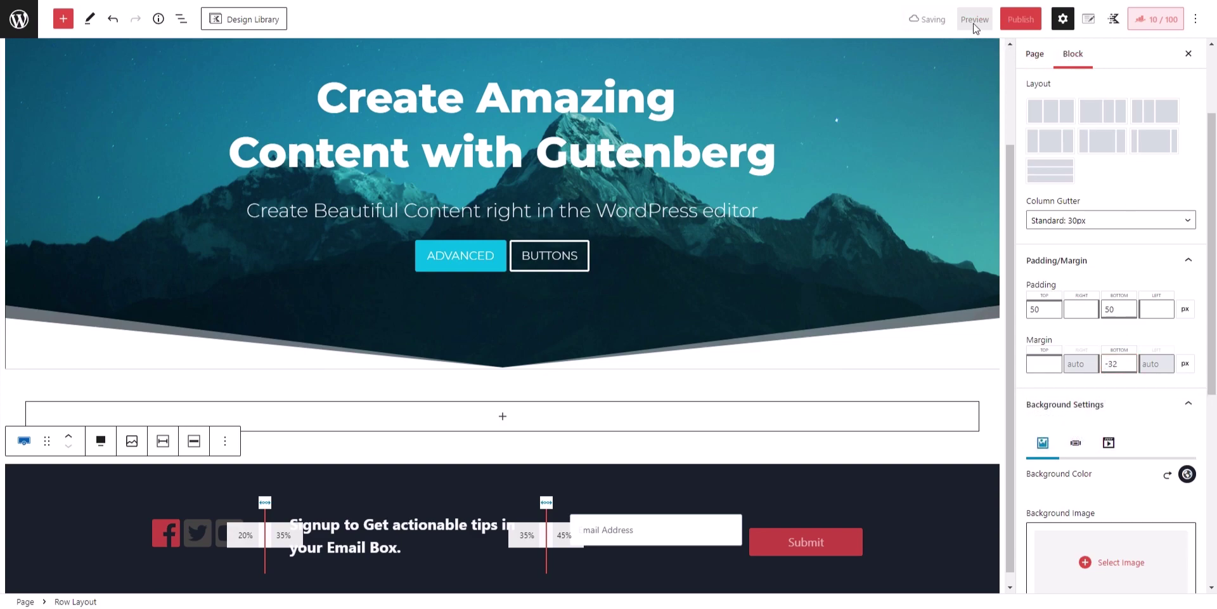
- Open the new-tab preview and inspect where the signup row meets the footer
click(971, 24)
click(882, 133)
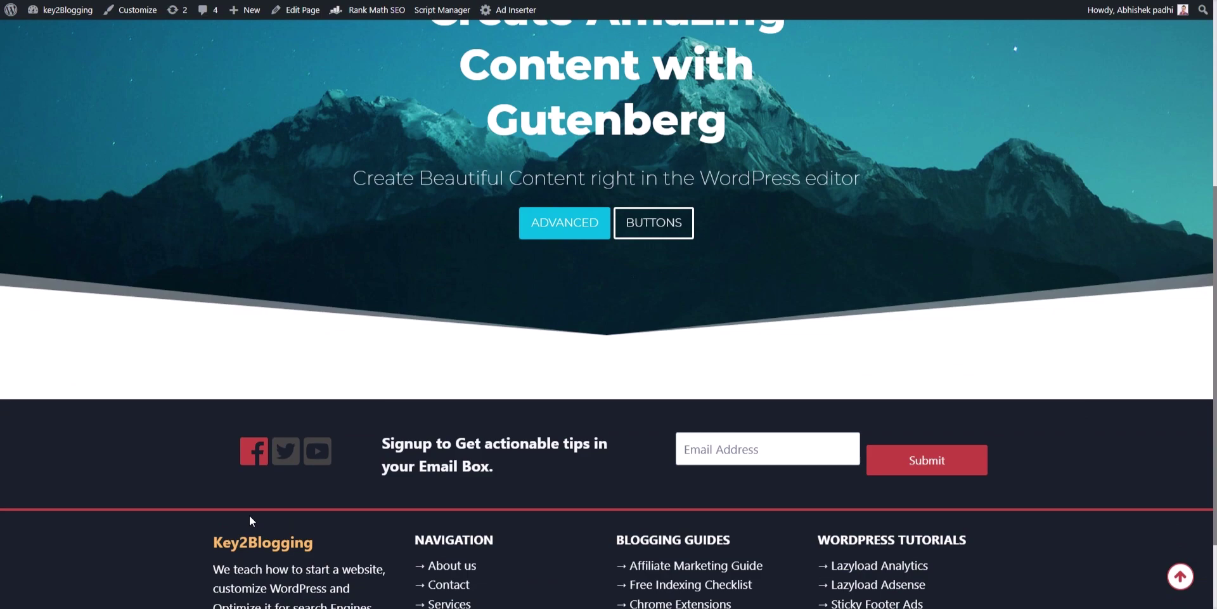
scroll(488, 502, down, 2)
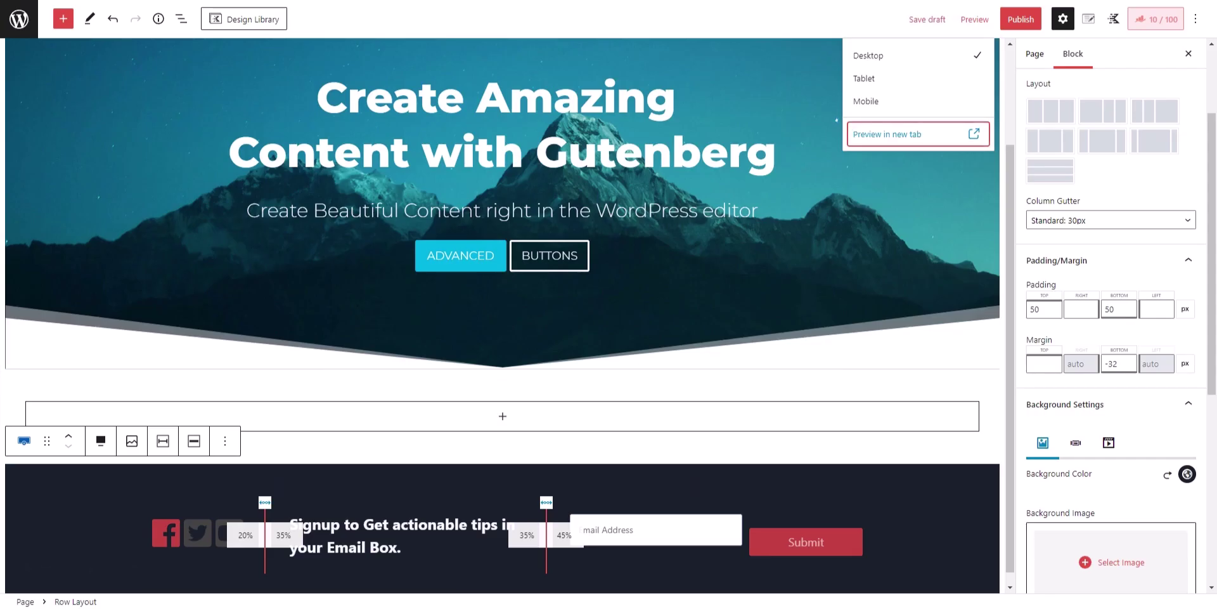
- Select the signup form's email field and set the form's Field Row Gap to 0 px in its field styles
scroll(742, 460, down, 1)
click(724, 516)
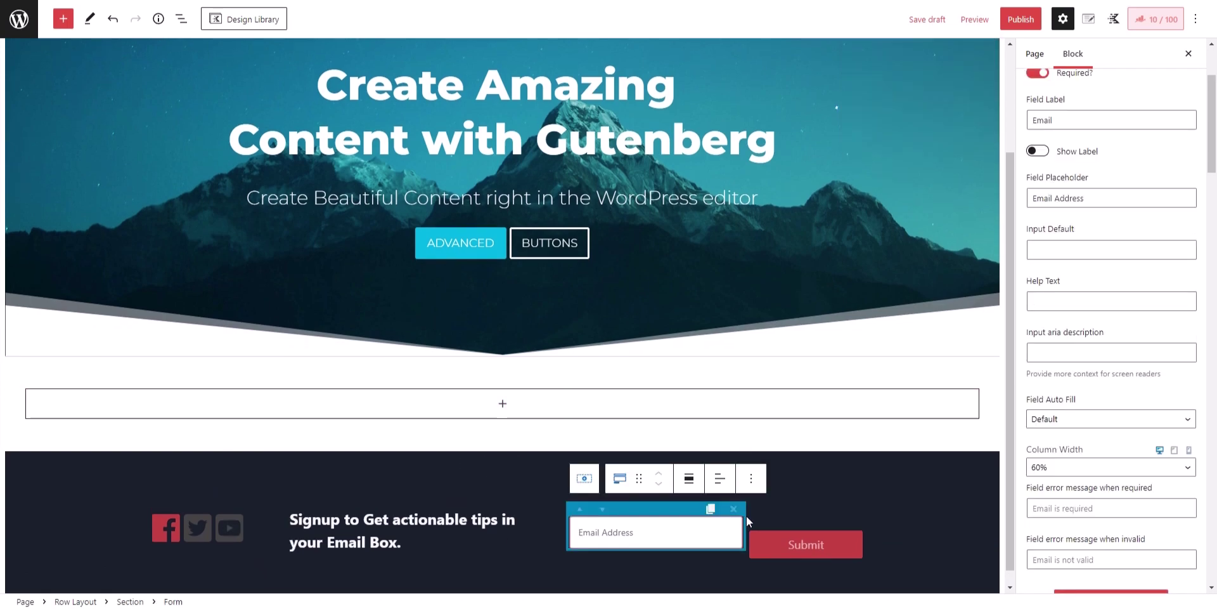
scroll(1110, 266, up, 3)
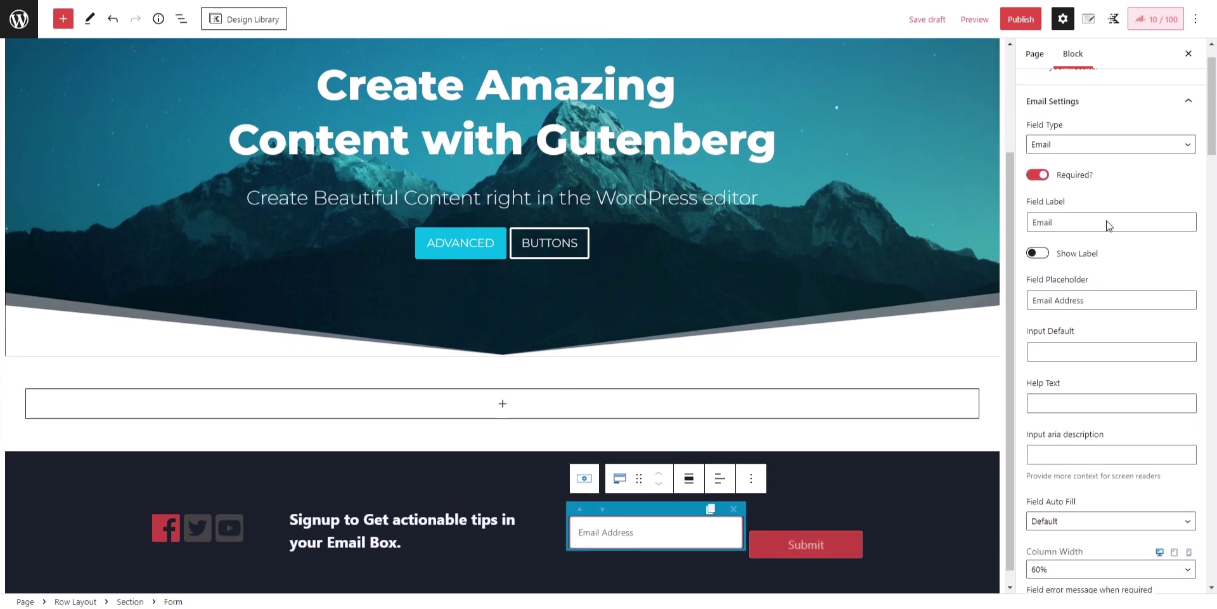
click(1140, 152)
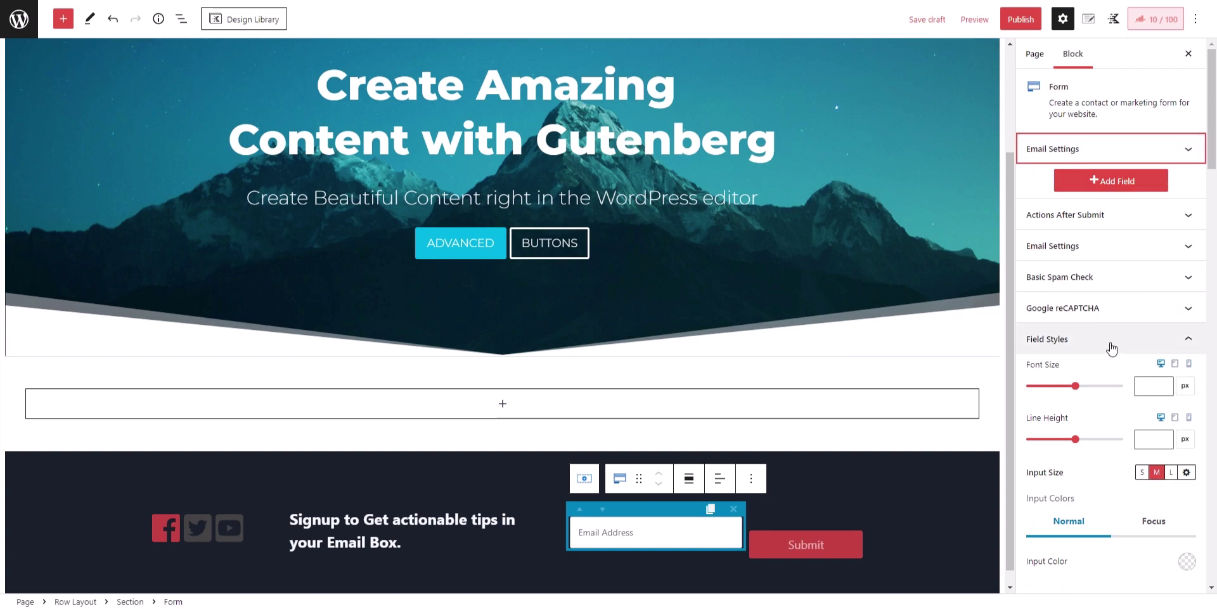
scroll(1103, 201, down, 3)
scroll(1070, 241, down, 1)
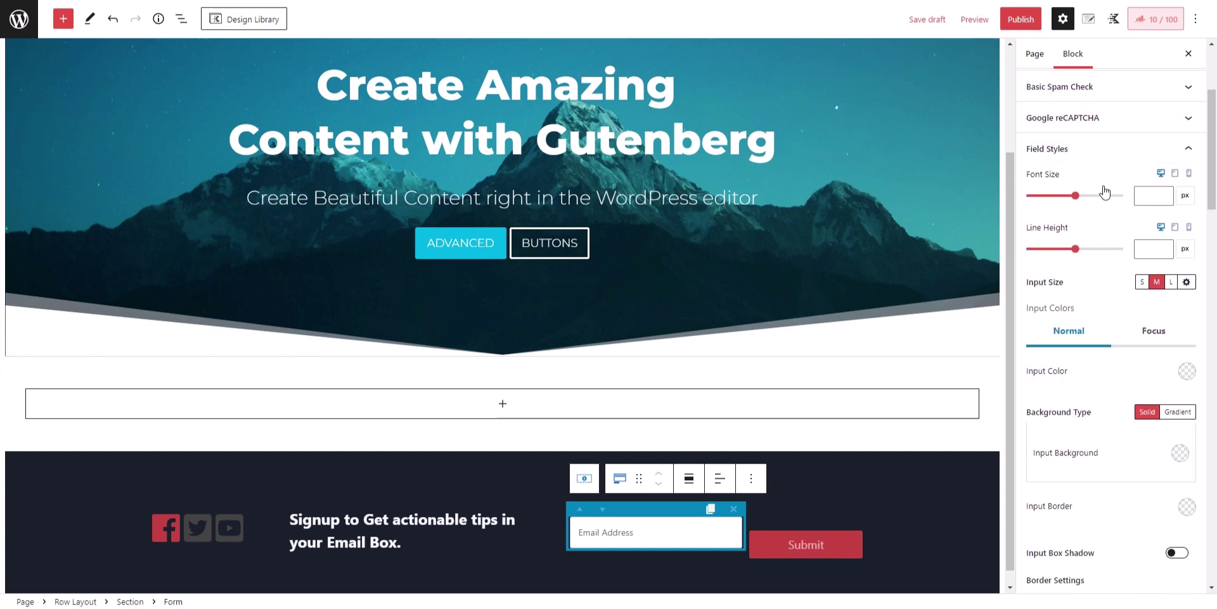
scroll(1109, 253, down, 2)
scroll(1109, 256, down, 5)
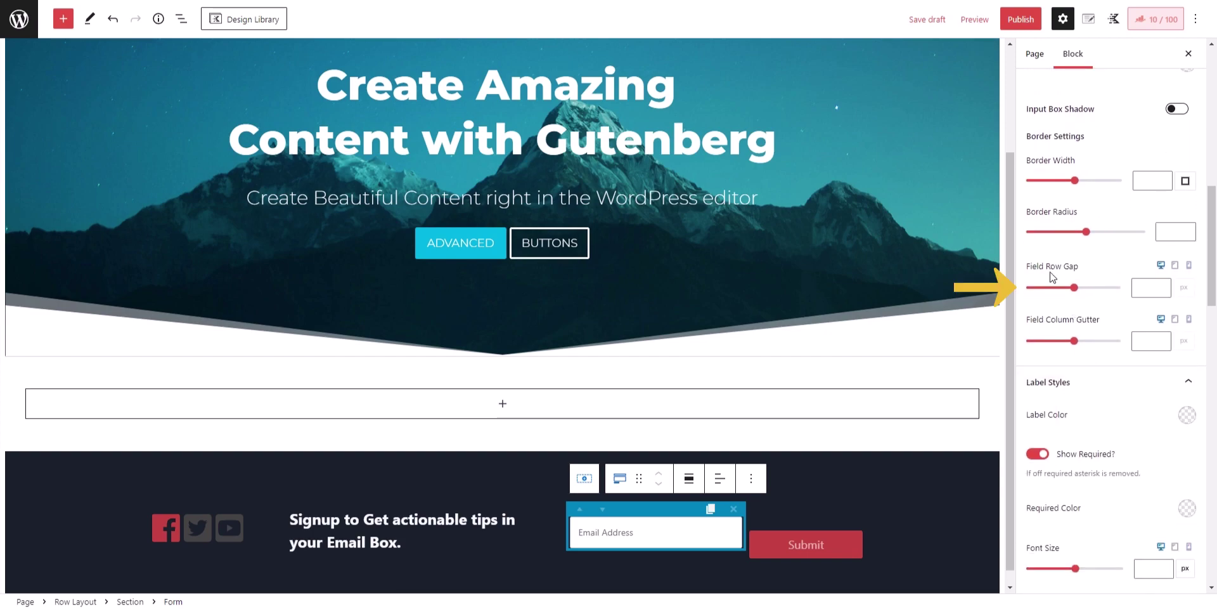
drag(1074, 288, 1027, 291)
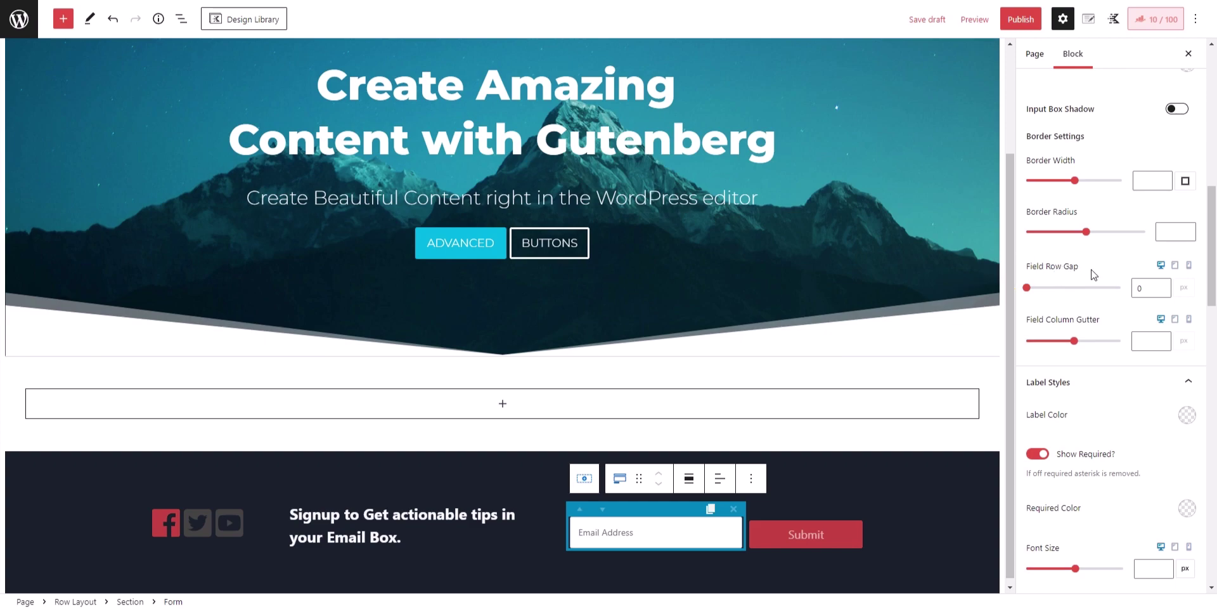
- Save the draft and check the alignment of the email field and submit button in a new-tab preview
scroll(1093, 274, up, 8)
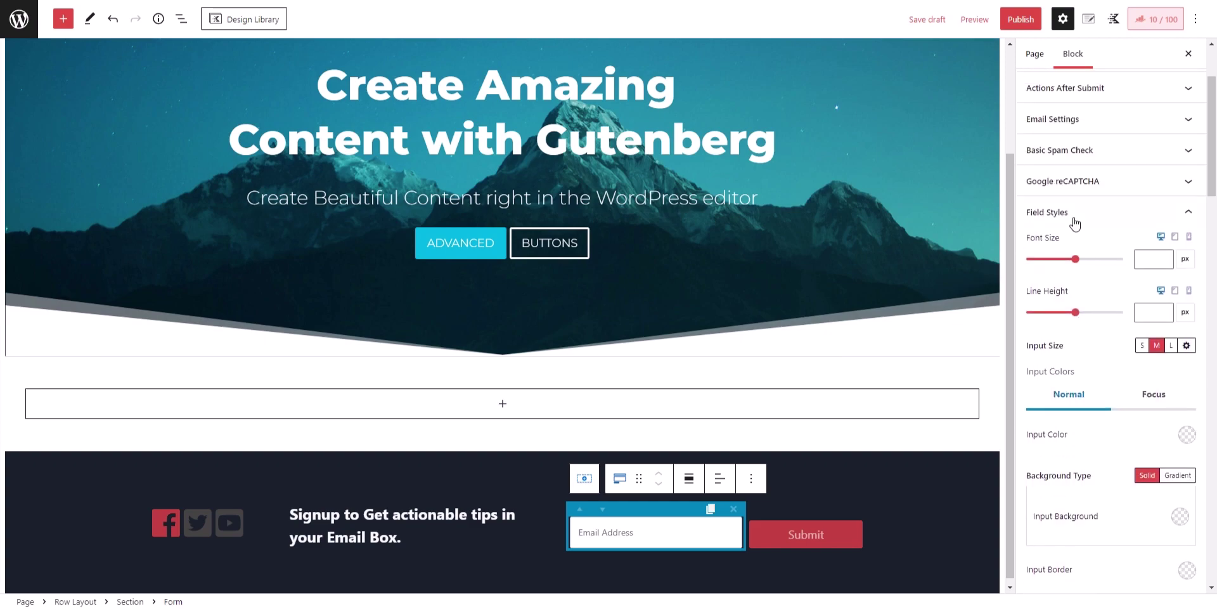
scroll(1075, 222, up, 1)
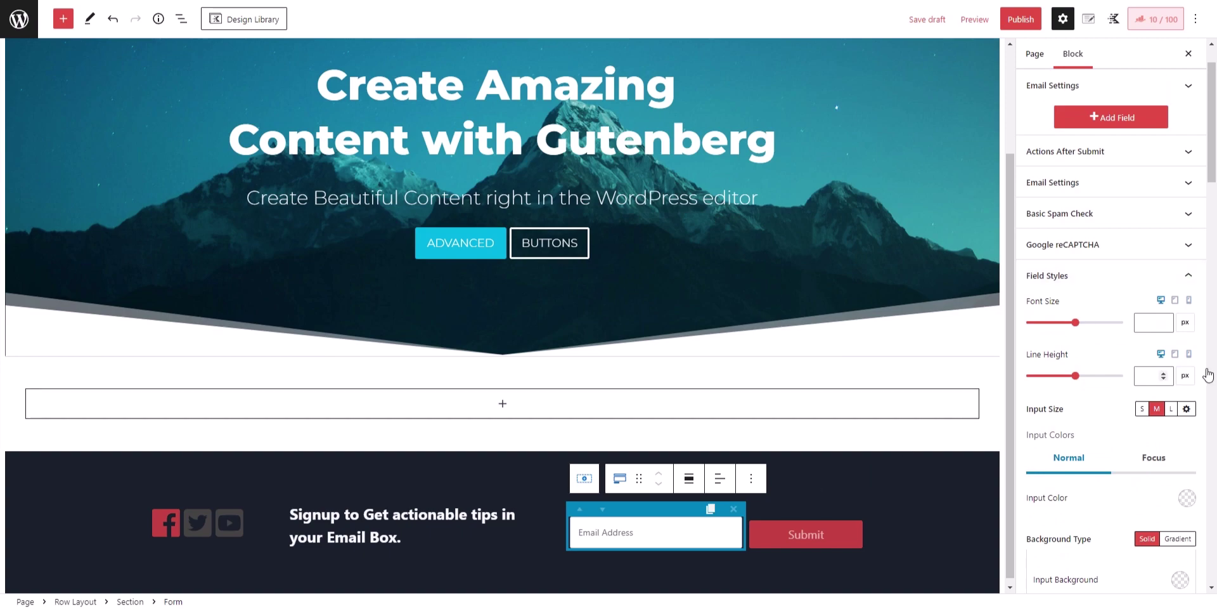
scroll(1112, 307, down, 8)
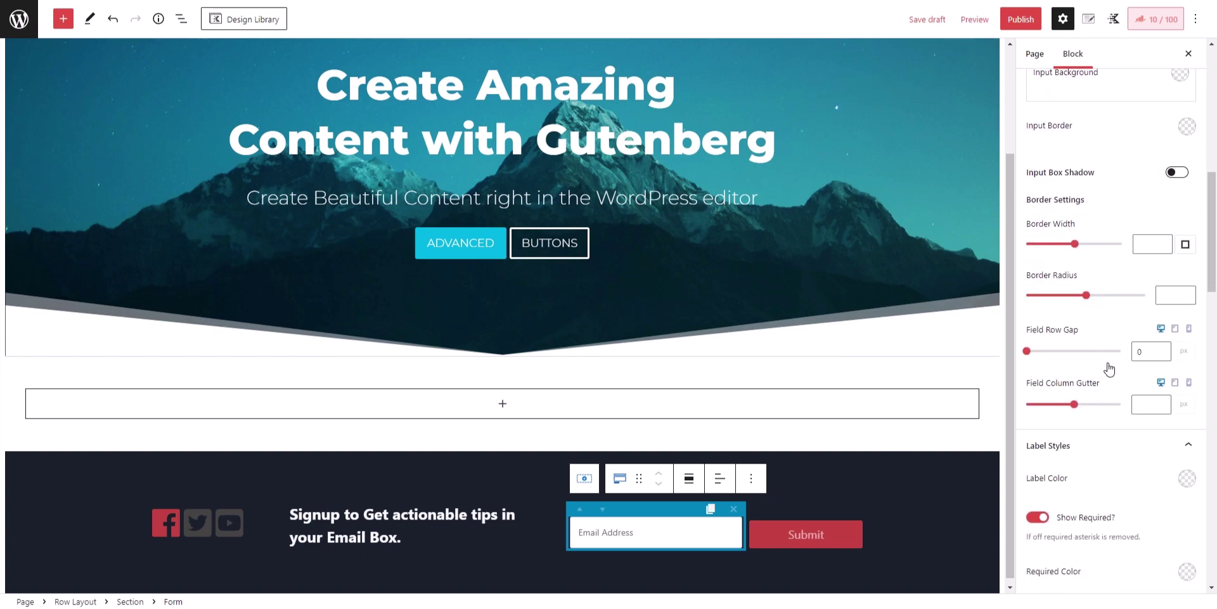
click(927, 19)
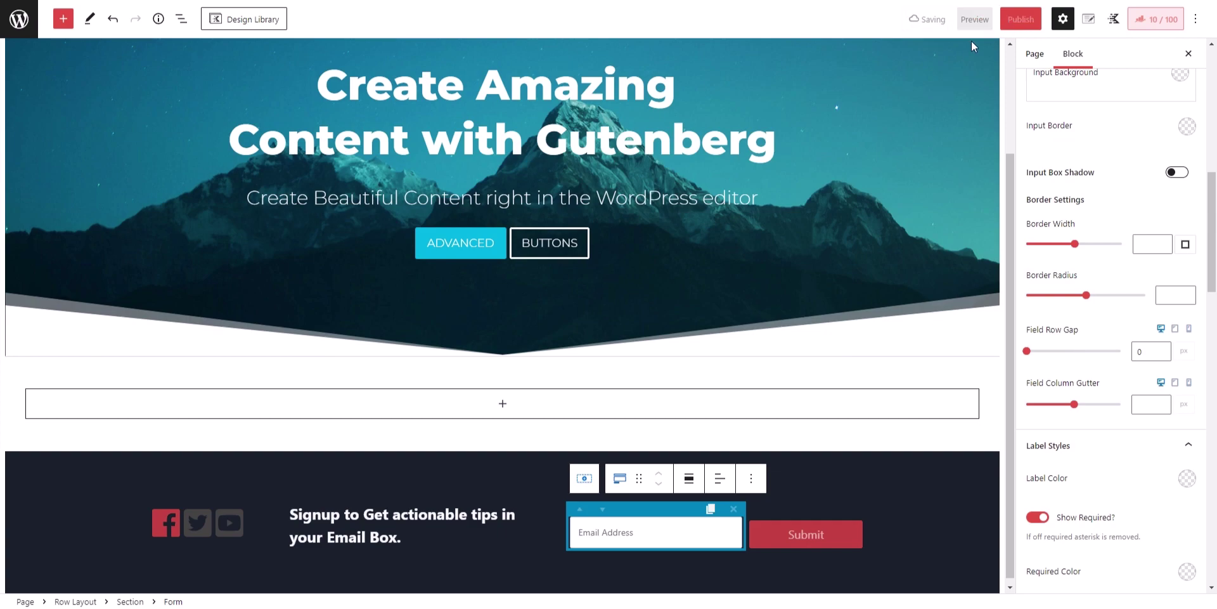
click(975, 19)
click(918, 133)
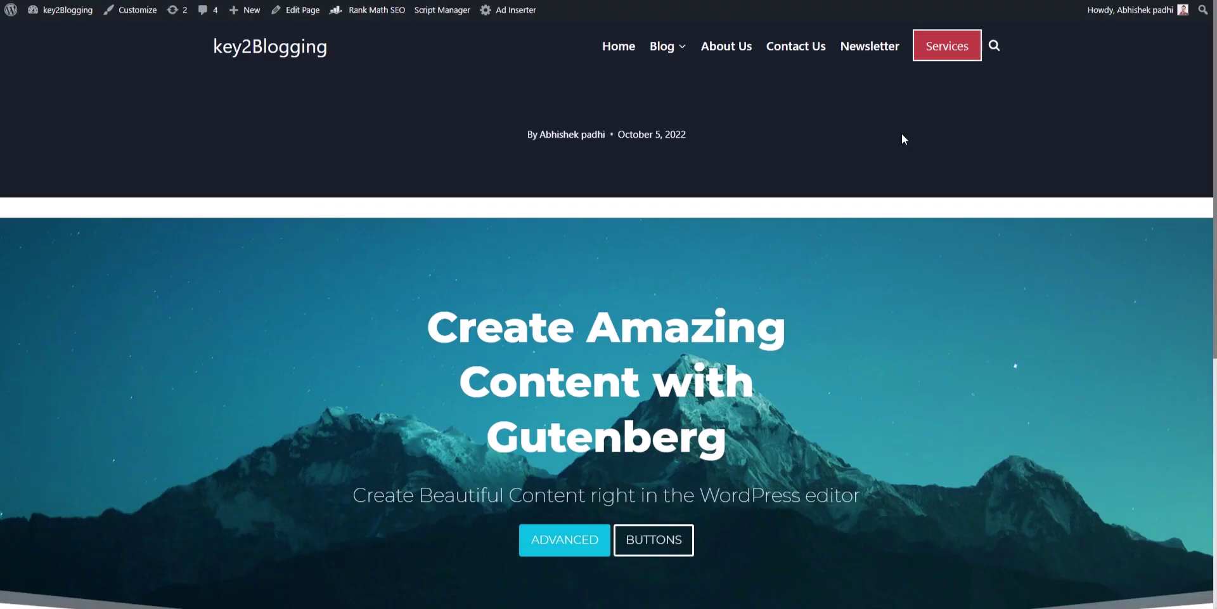
scroll(1019, 250, down, 5)
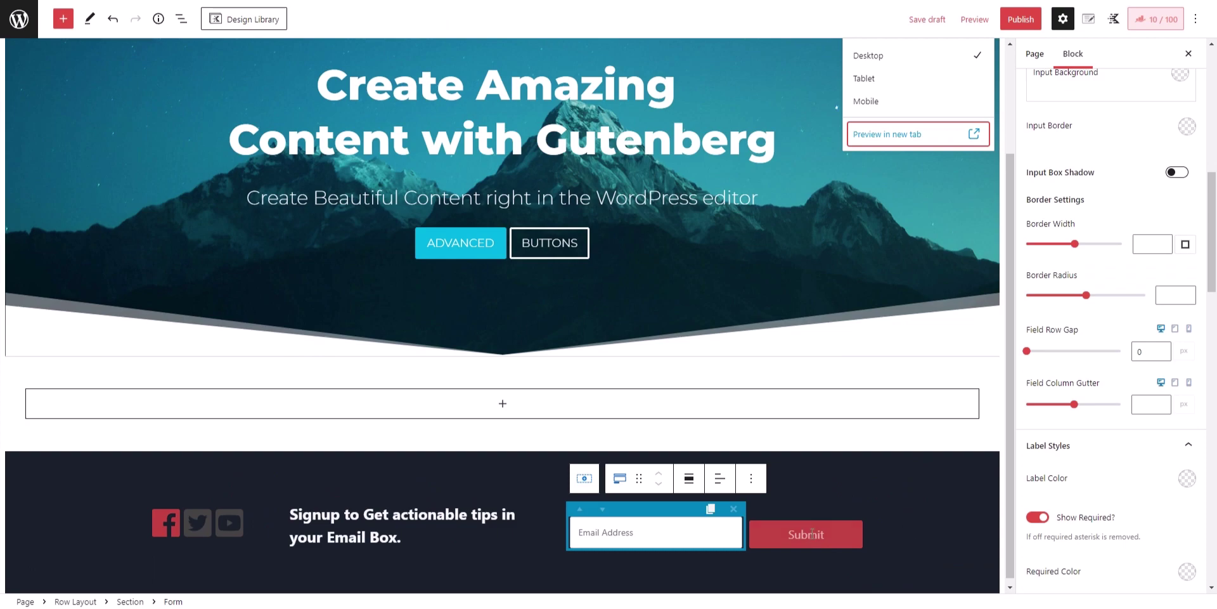
- Change the form's submit button text to "Subscribe"
click(823, 529)
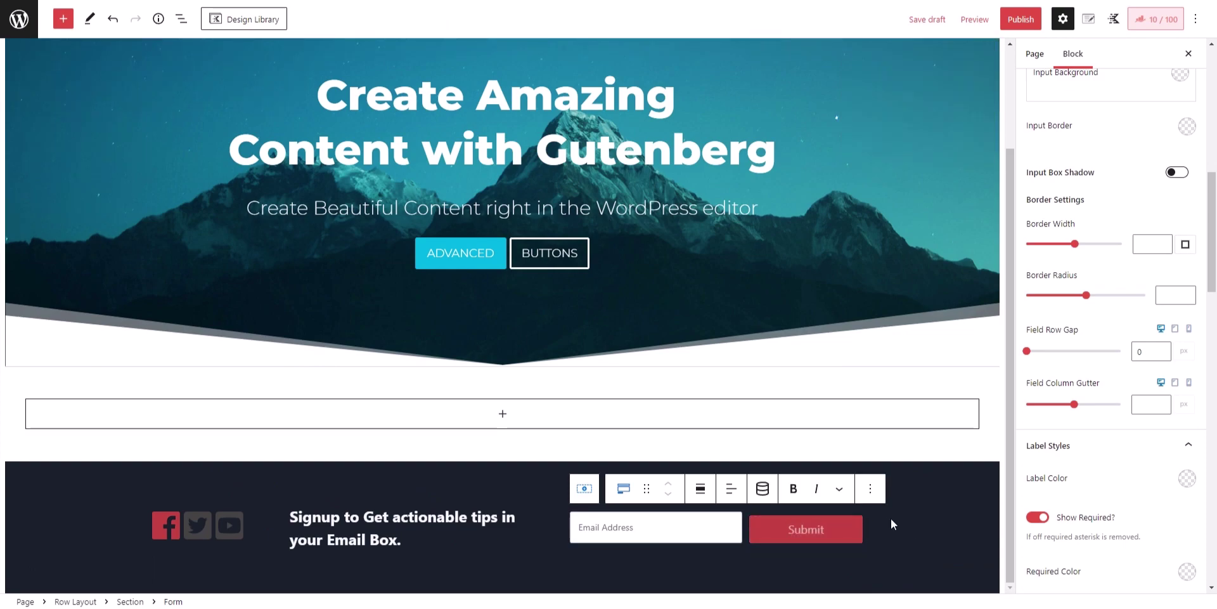
key(BackSpace)
key(BackSpace)
key(BackSpace)
text(scribe)
- Set the form's normal Input Color to white in the field styles
scroll(1119, 247, up, 3)
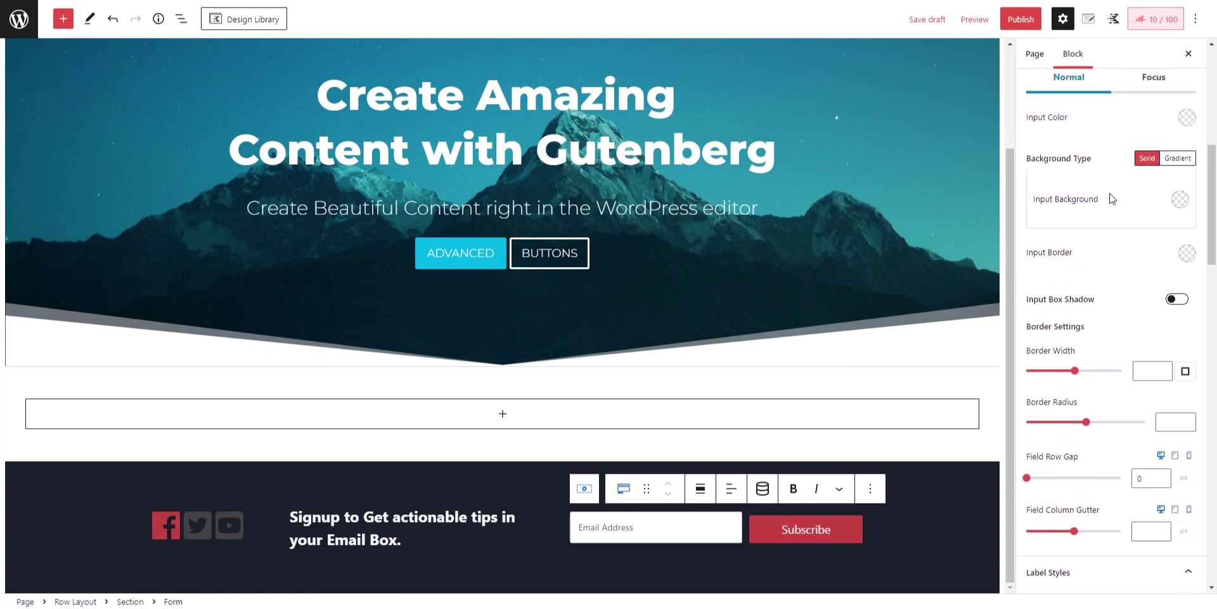
click(1187, 181)
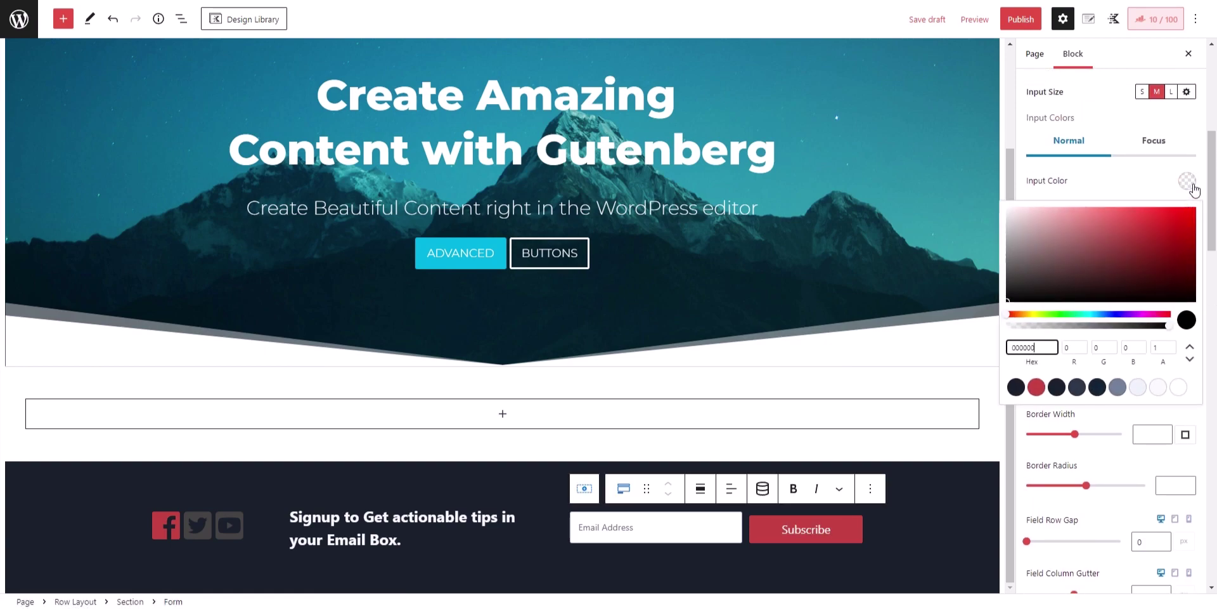
click(1129, 190)
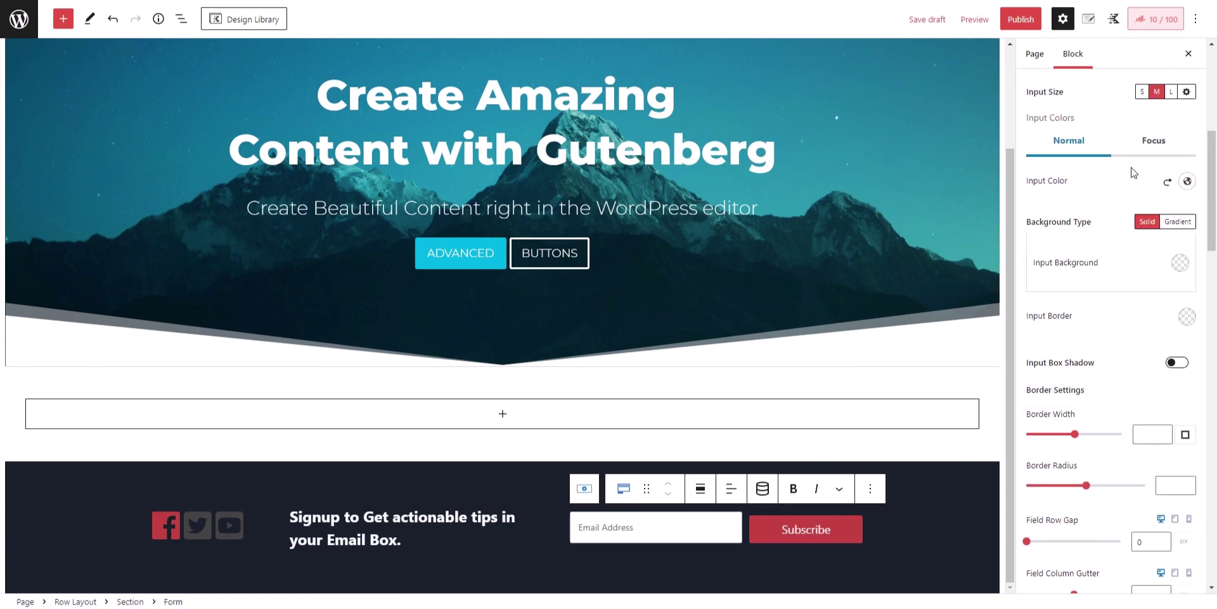
- Try the red palette color C44341 as the form's input background and reset it
click(1176, 271)
click(1029, 228)
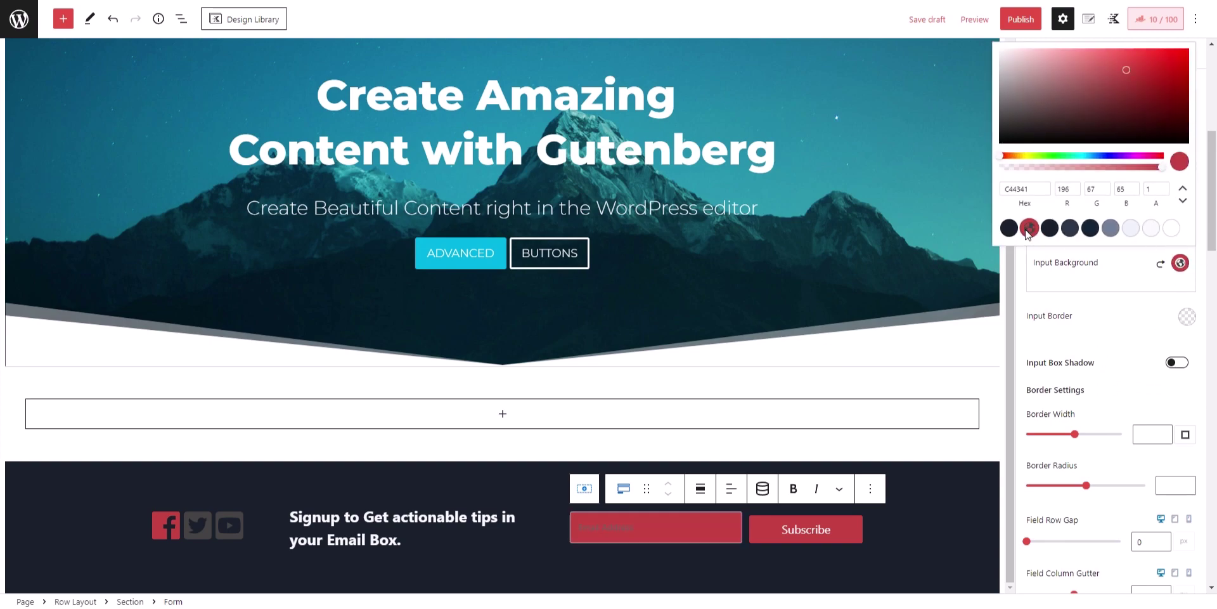
click(1137, 282)
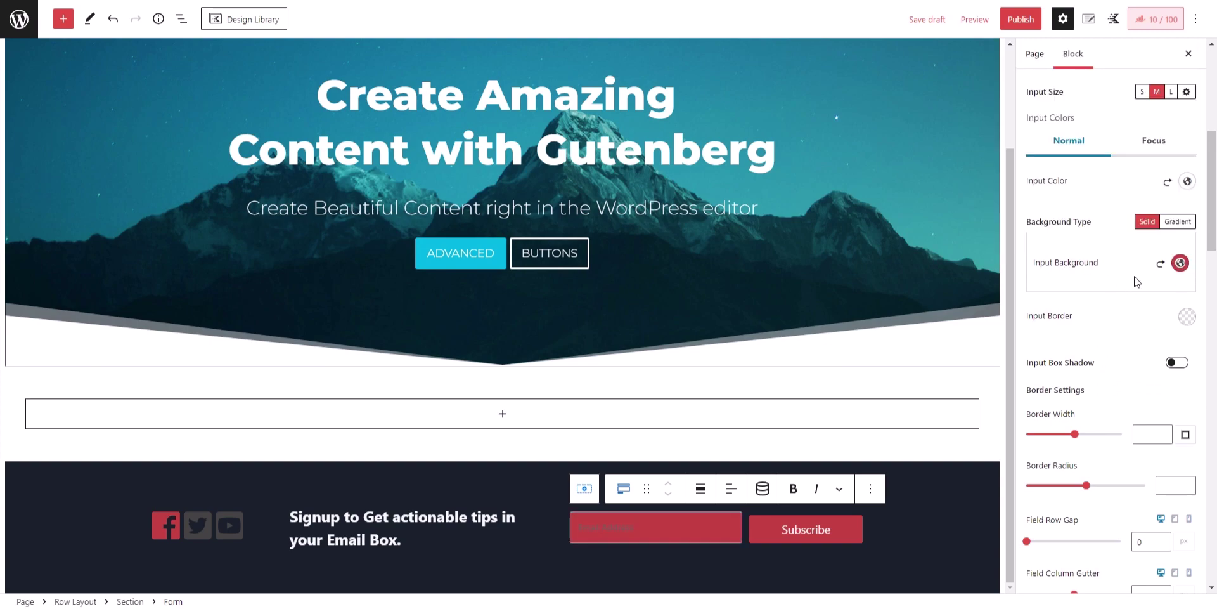
click(1160, 263)
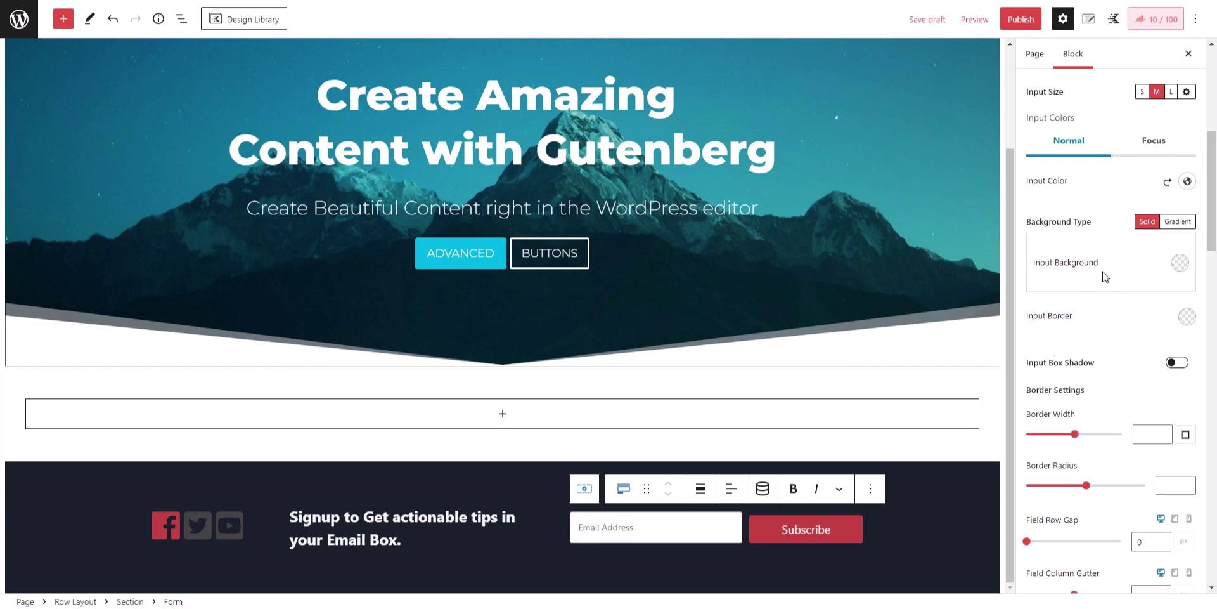
- In the form's submit styles, set the normal button text color to white and the button background to red C44341
scroll(1104, 276, up, 5)
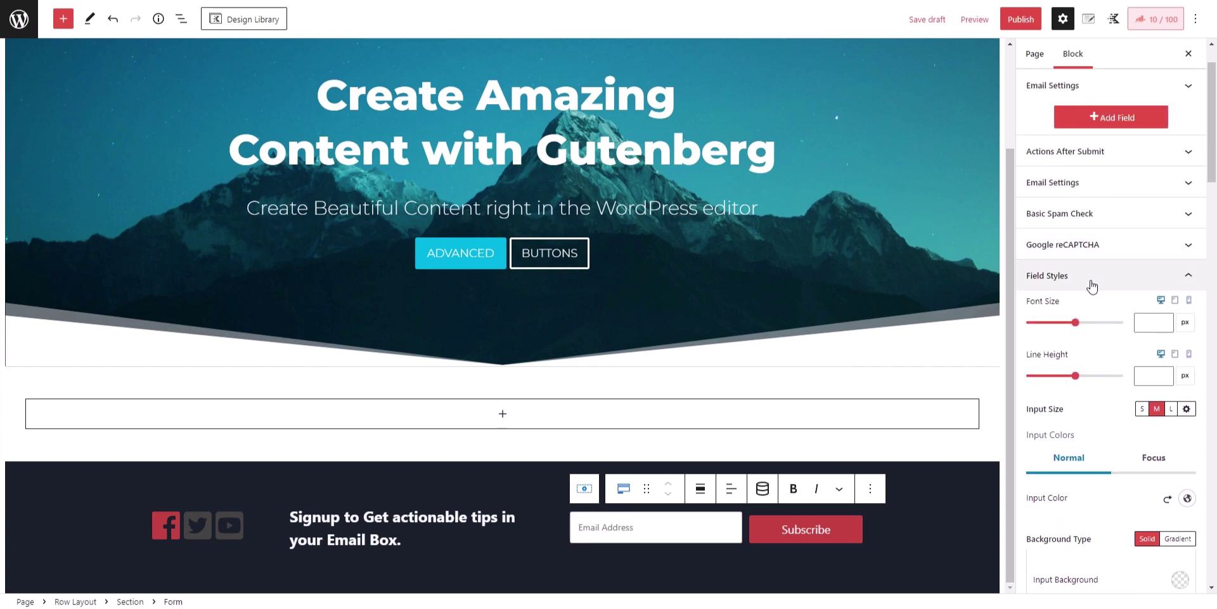
click(1092, 284)
click(1095, 298)
click(1106, 184)
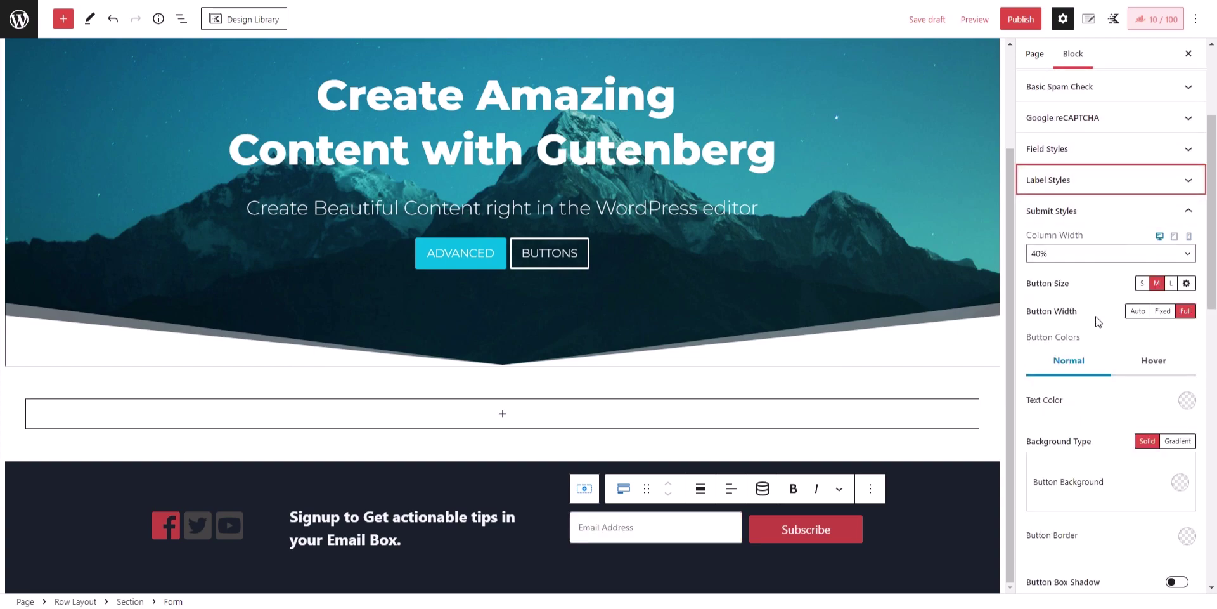
click(1103, 212)
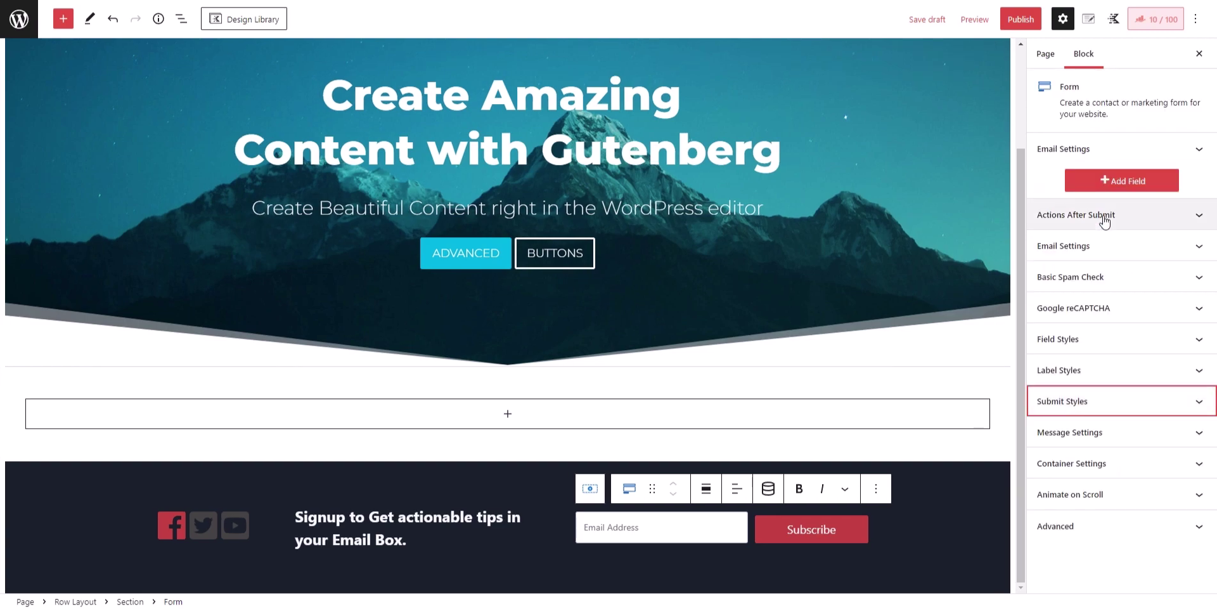
click(1102, 402)
scroll(1087, 353, down, 5)
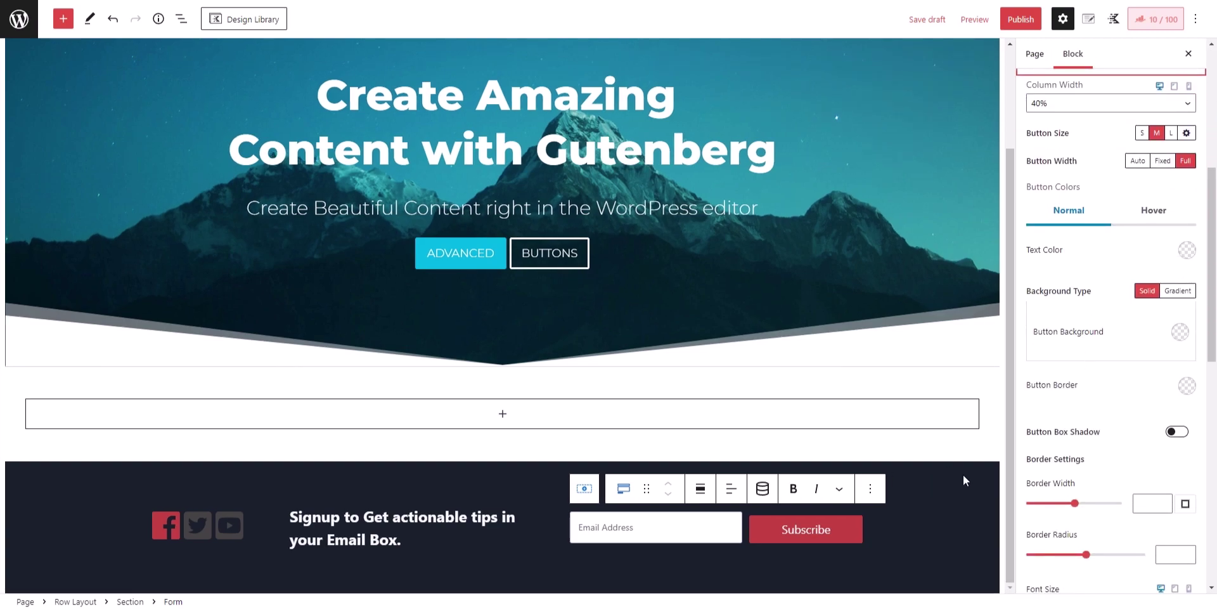
click(1184, 251)
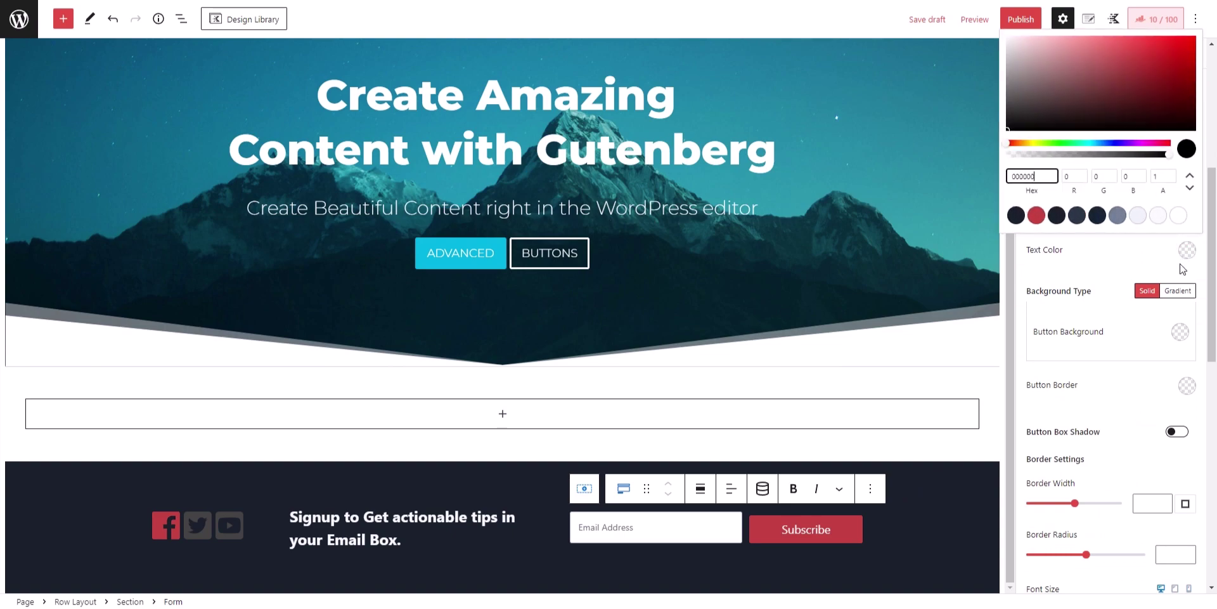
click(1179, 216)
click(1180, 331)
click(1029, 297)
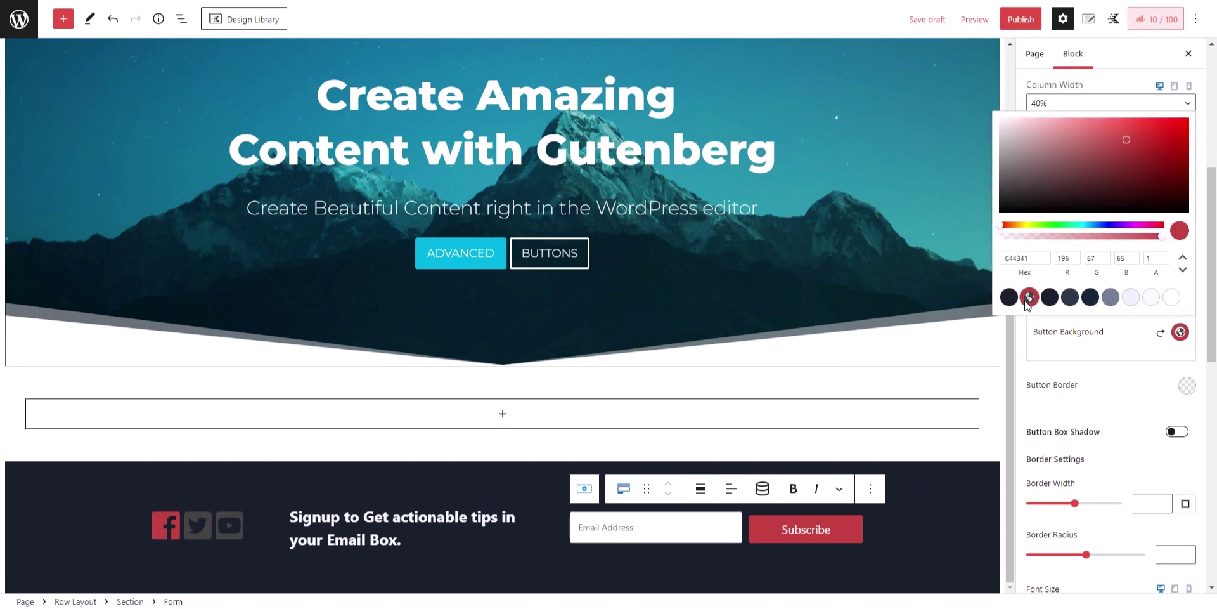
click(1134, 353)
- Set the submit button's hover background to the dark navy palette color and its hover border to white FFFFFF
click(1151, 223)
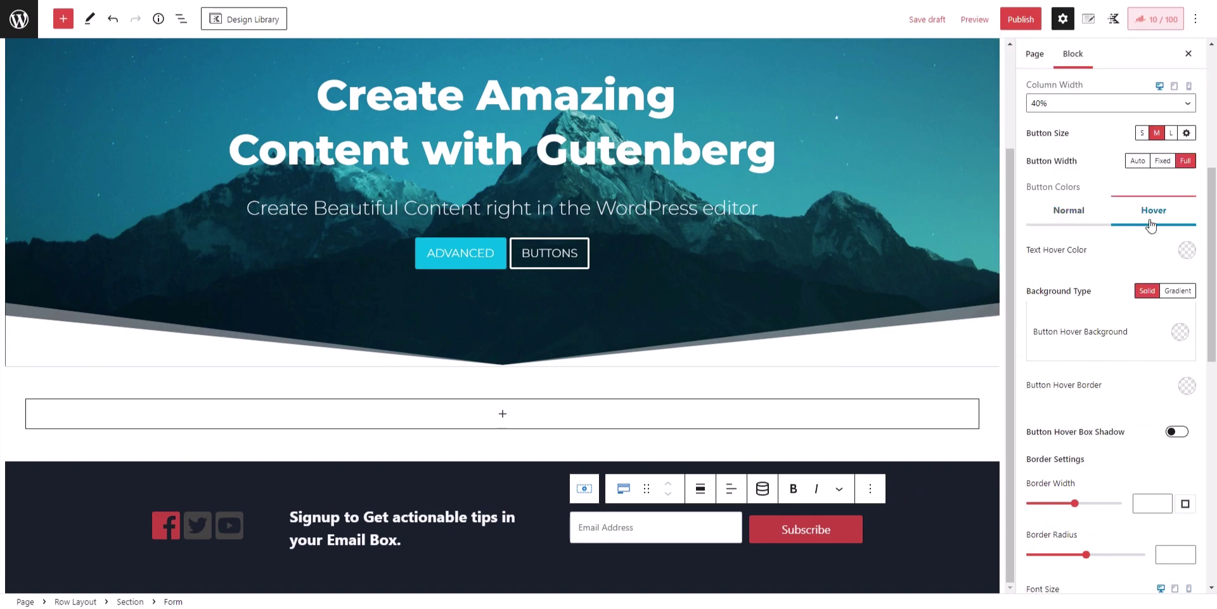
click(1180, 332)
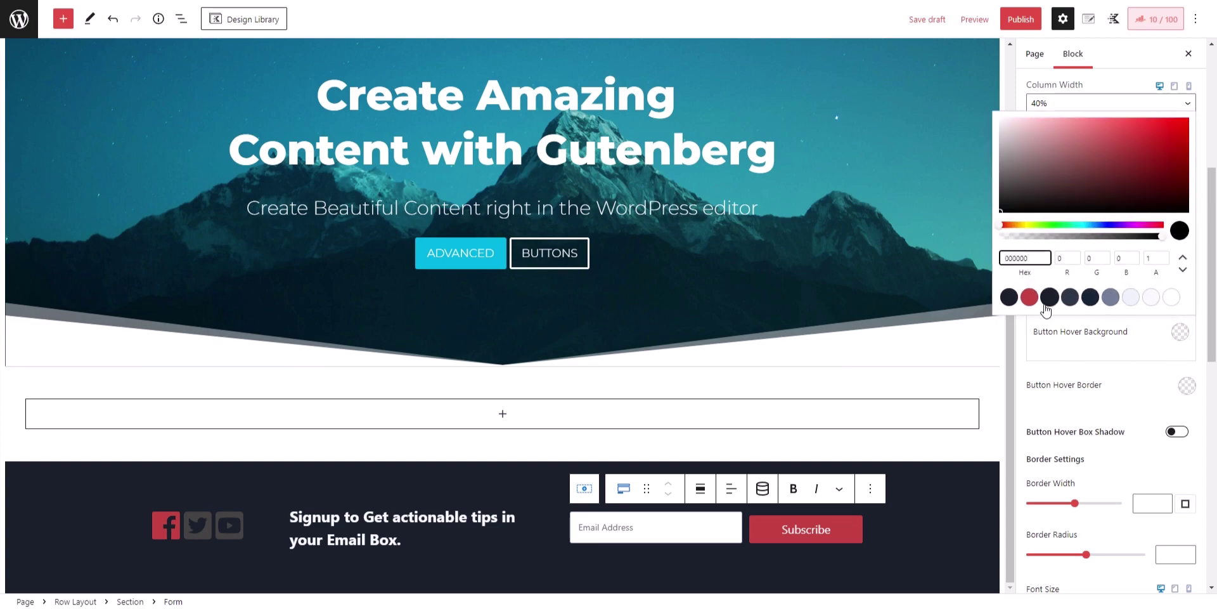
click(1091, 297)
click(1125, 350)
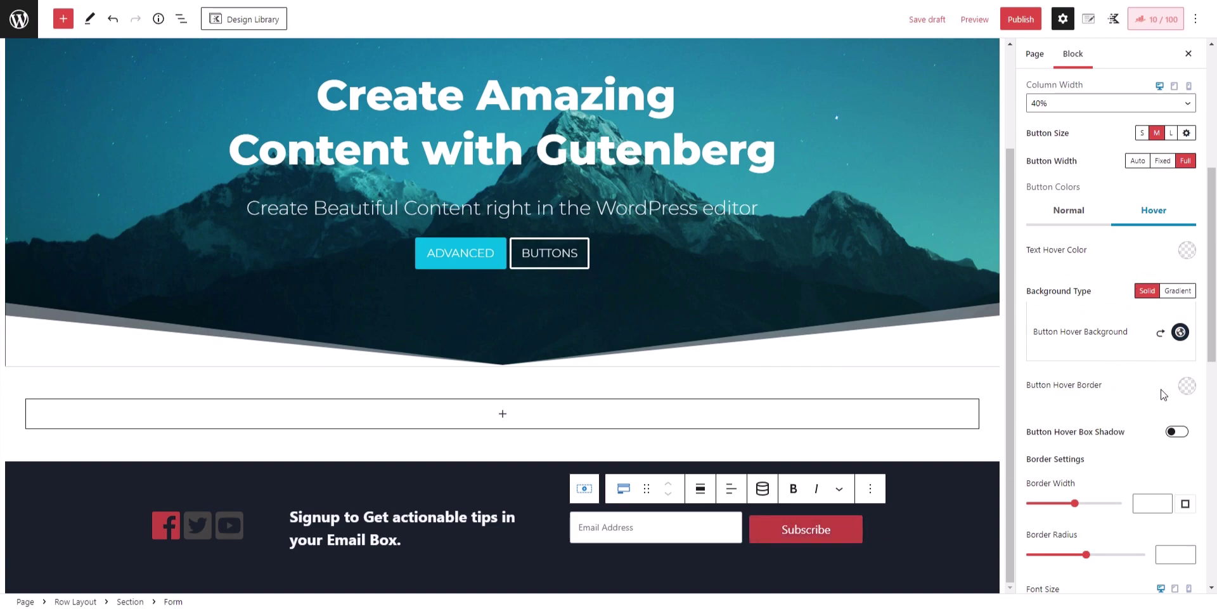
click(1185, 389)
click(1175, 352)
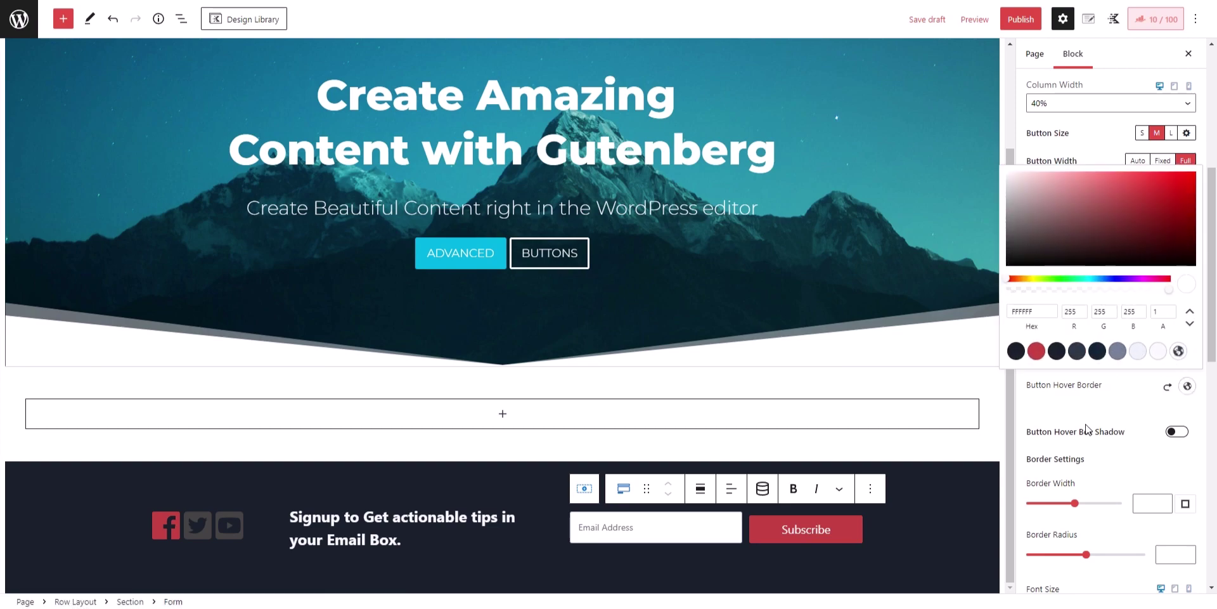
- Set the subscribe button's border width to 1
click(1151, 388)
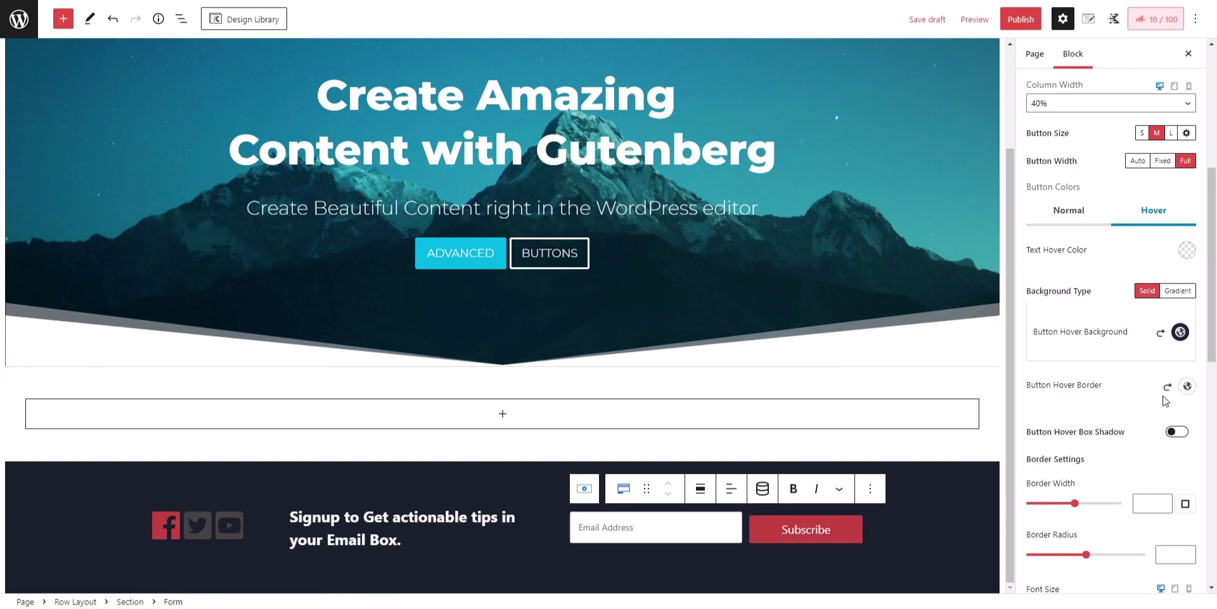
scroll(1124, 417, down, 1)
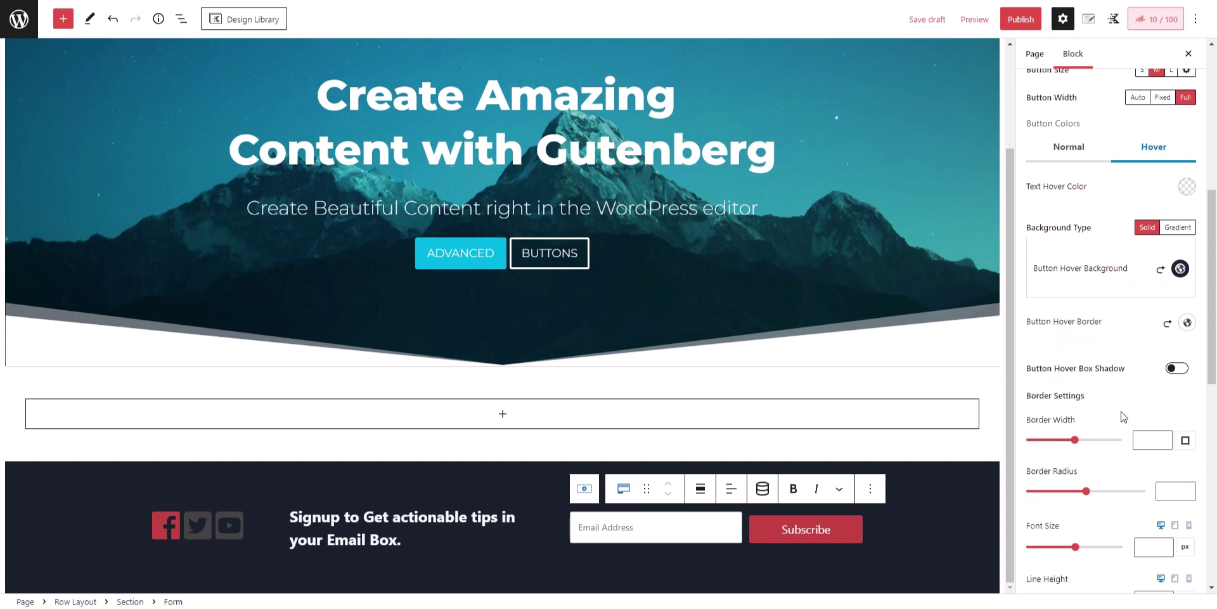
scroll(1135, 349, down, 2)
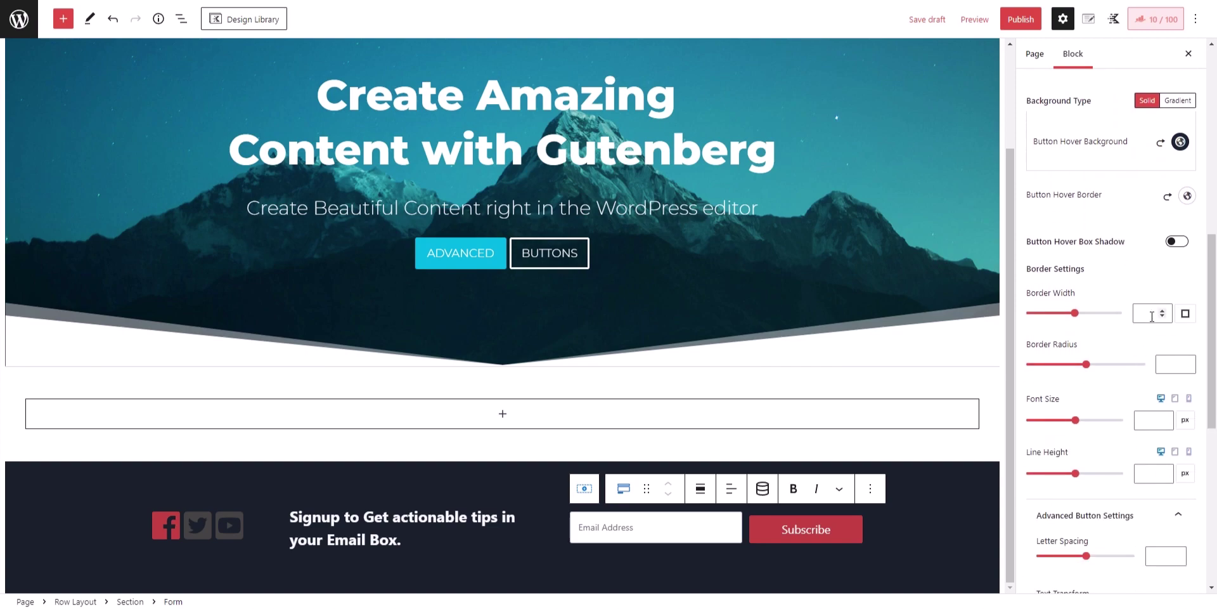
text(1)
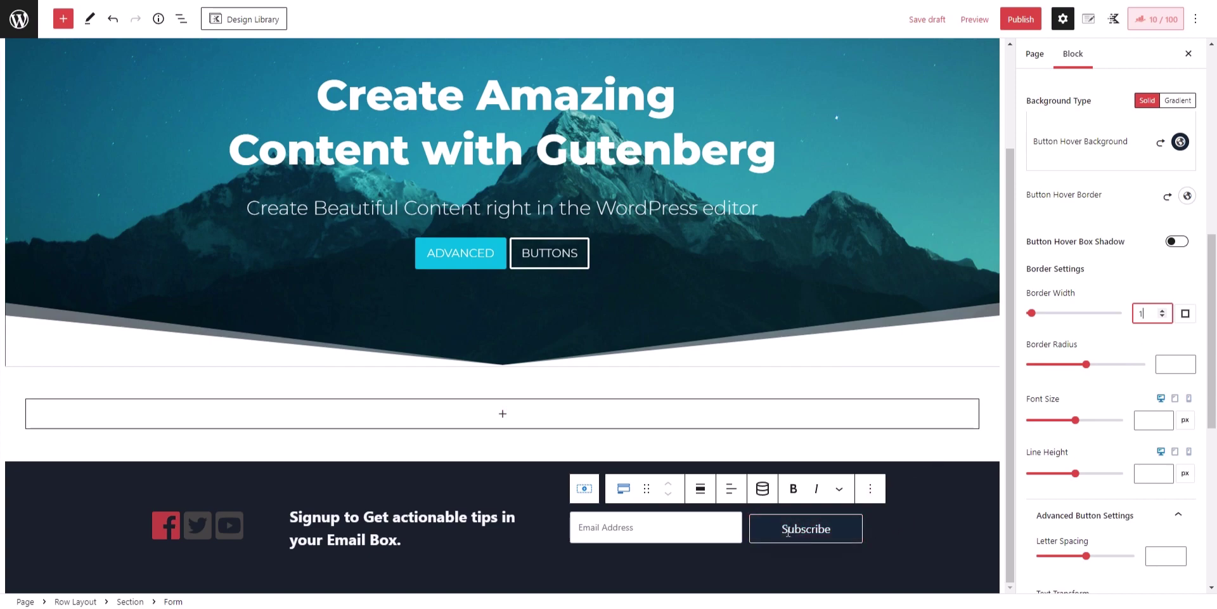
- Select the signup row and resize its columns to 20%, 30% and 50%
click(952, 513)
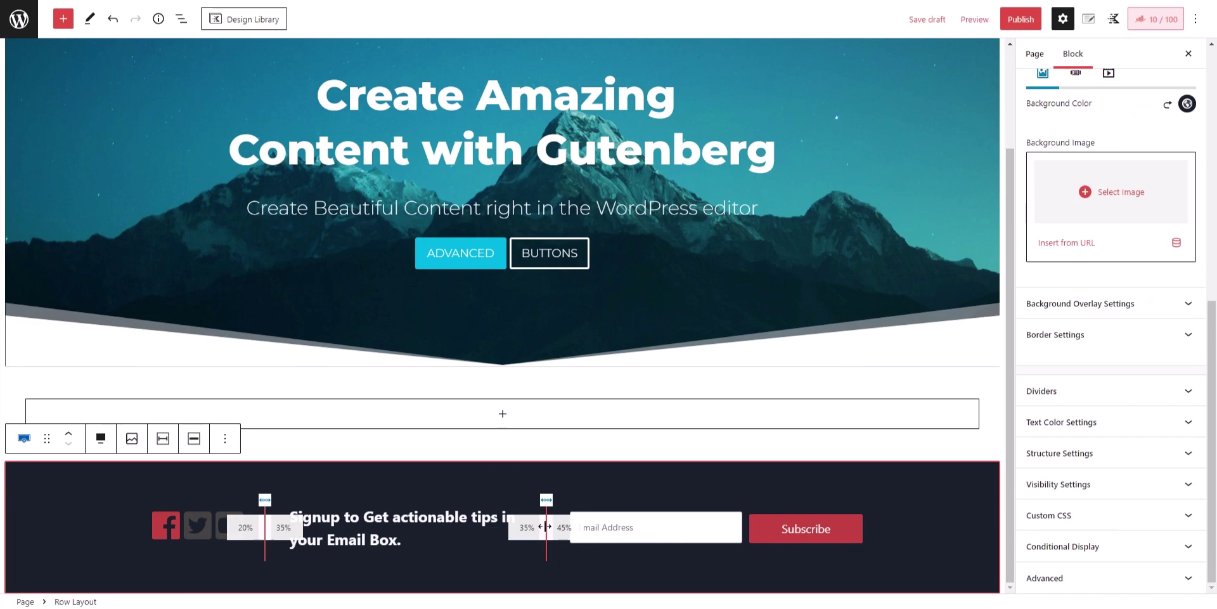
drag(530, 525, 520, 525)
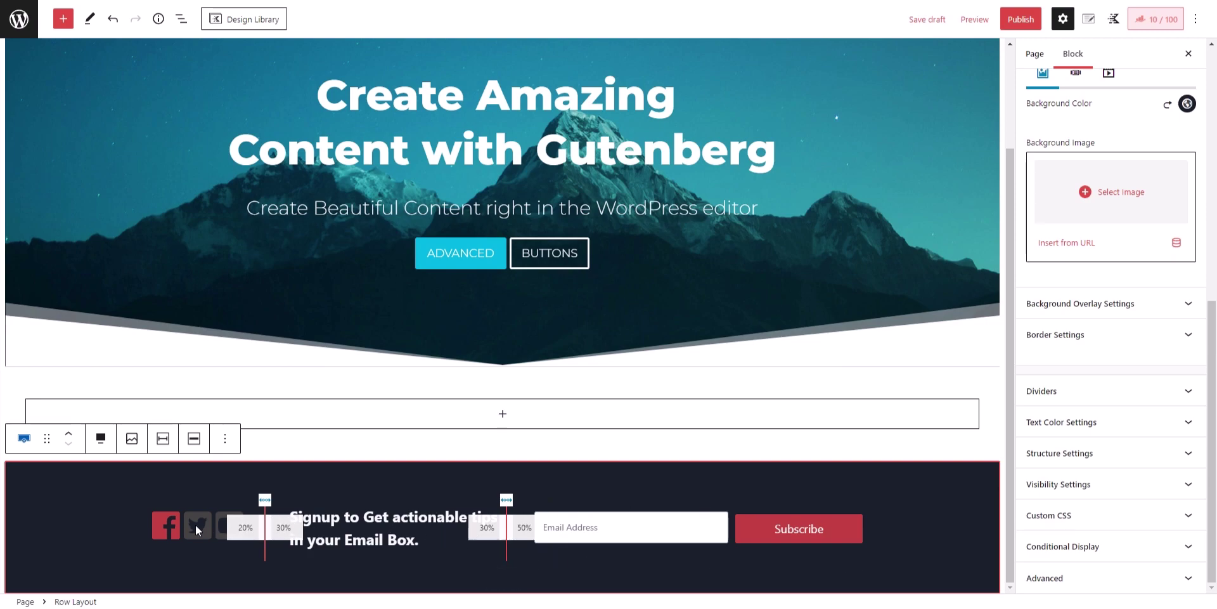
- Set the Twitter icon's normal color to the red palette color C44341
click(229, 525)
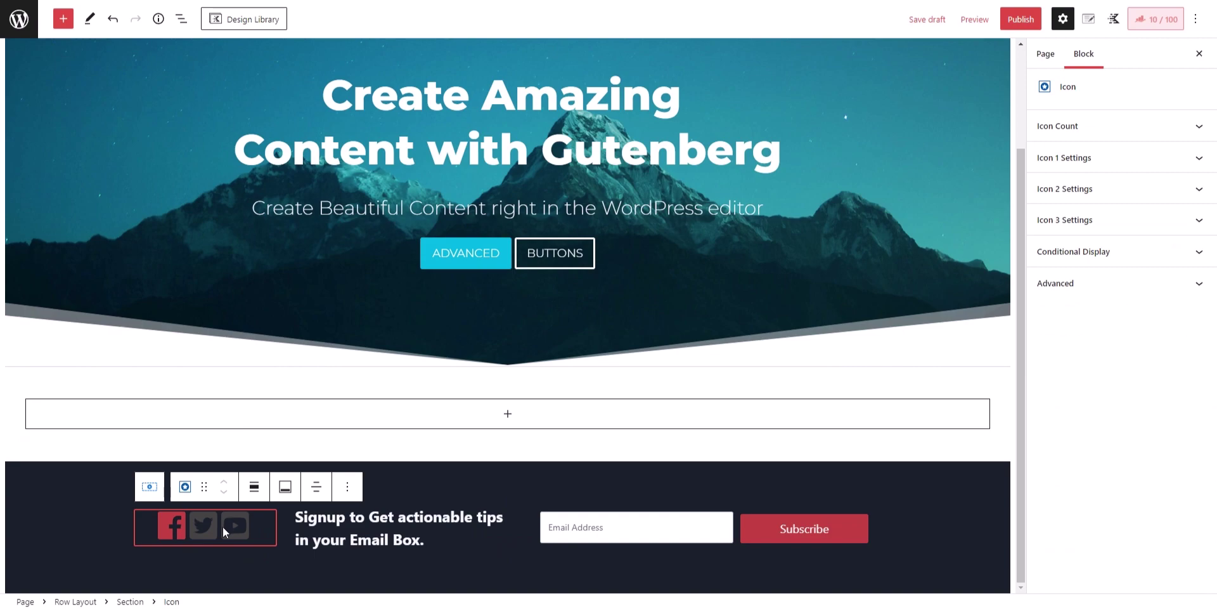
click(1122, 189)
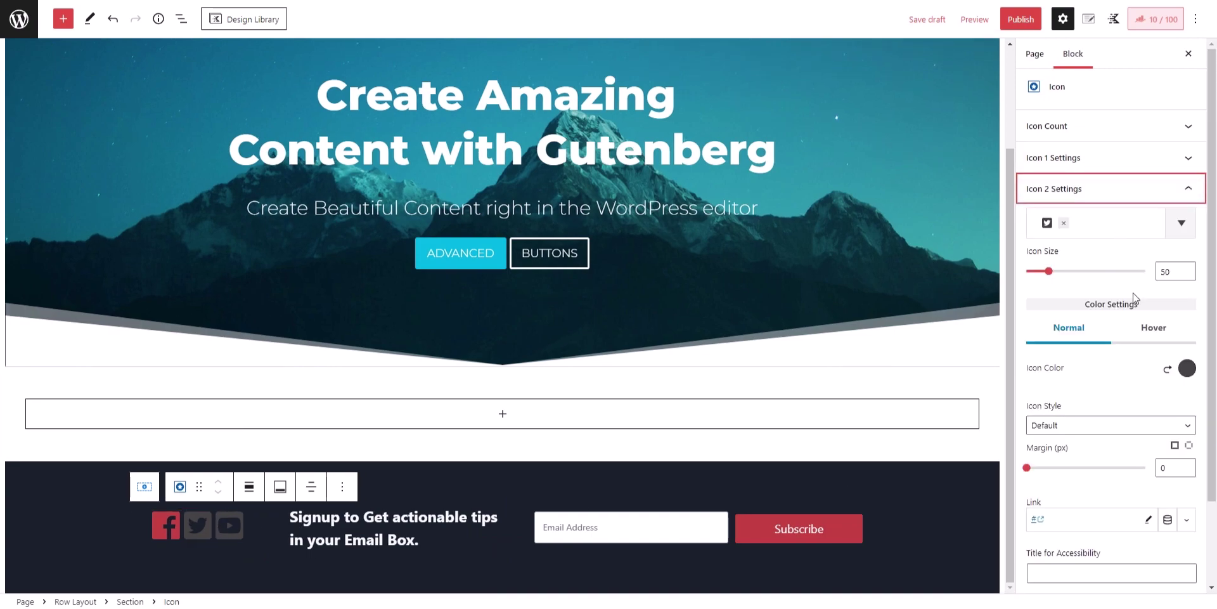
click(1187, 367)
click(1037, 334)
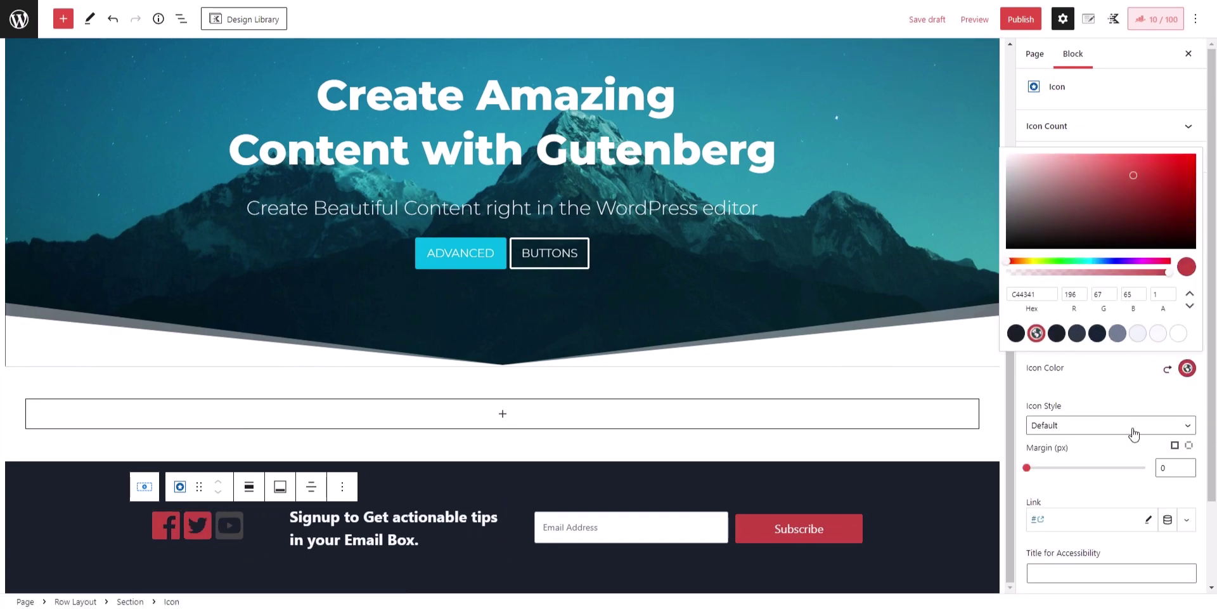
- Try the red palette color on the YouTube icon, and set its normal color to white FFFFFF instead
scroll(1129, 436, down, 2)
click(1040, 515)
scroll(1110, 380, down, 1)
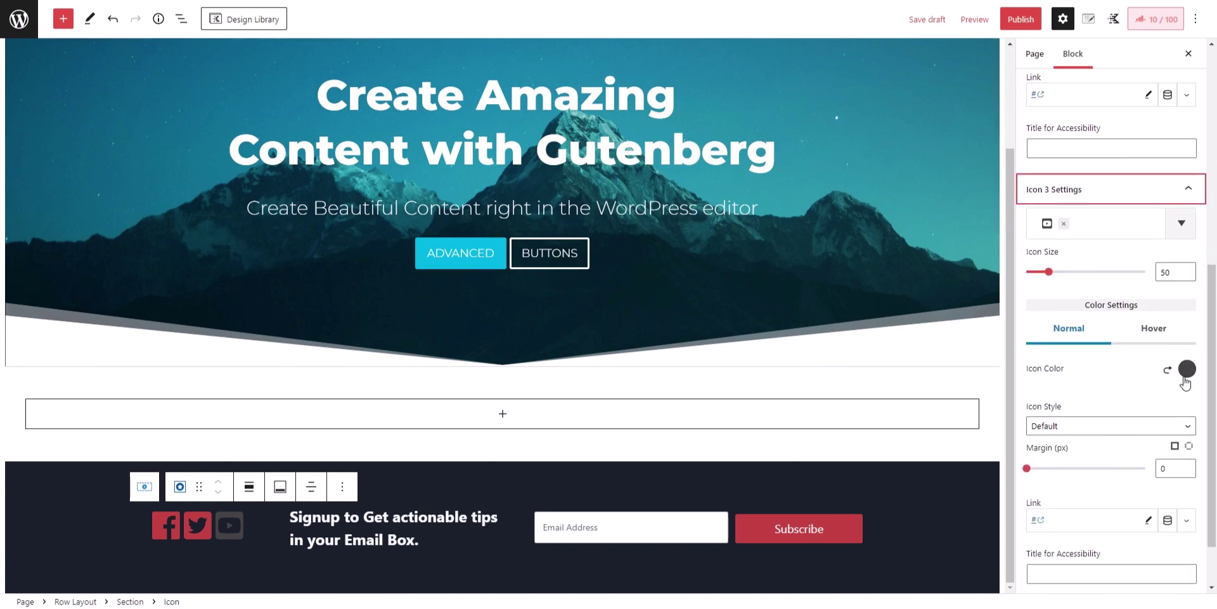
click(1187, 369)
click(1037, 335)
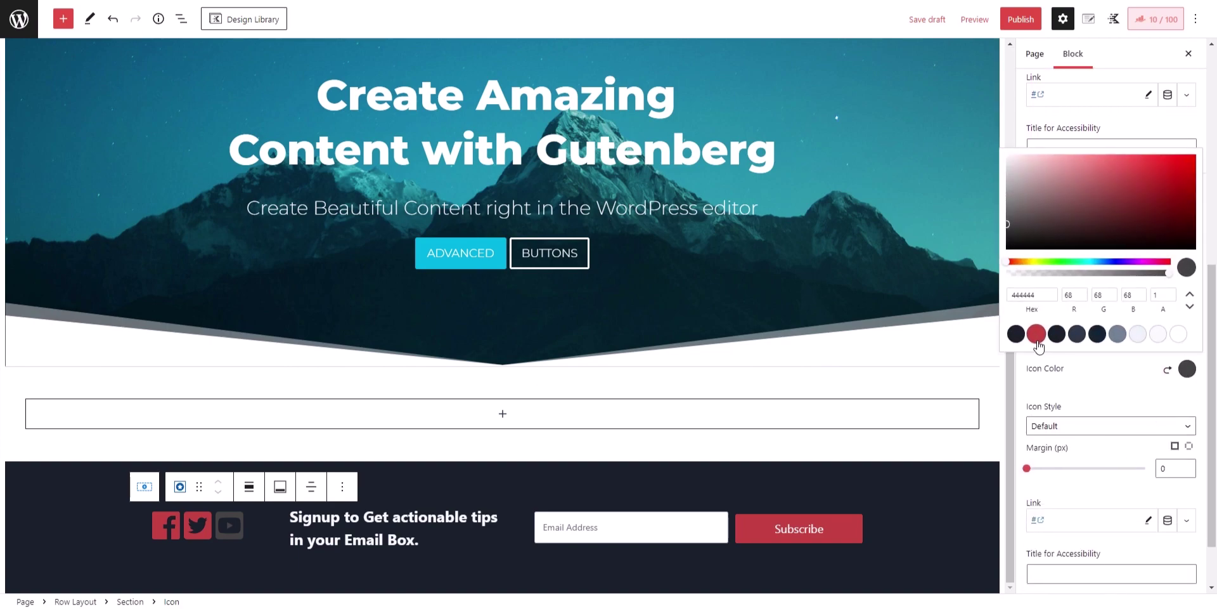
click(1074, 385)
click(1187, 368)
click(1179, 333)
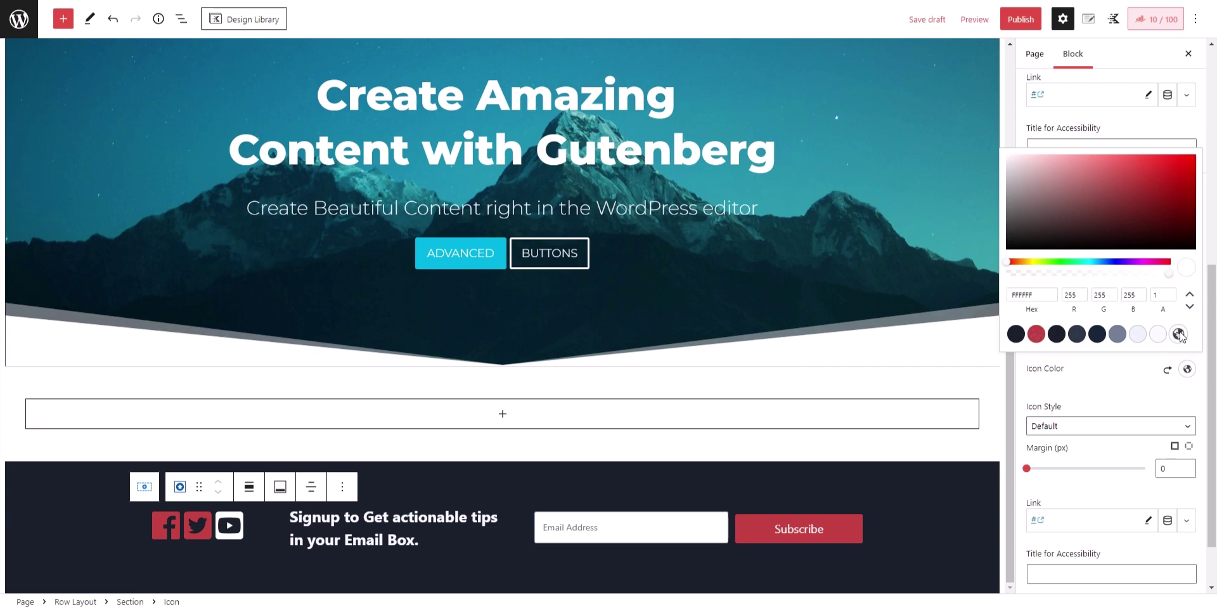
click(1072, 395)
- Set the Twitter icon's normal color to white FFFFFF
scroll(1142, 355, up, 5)
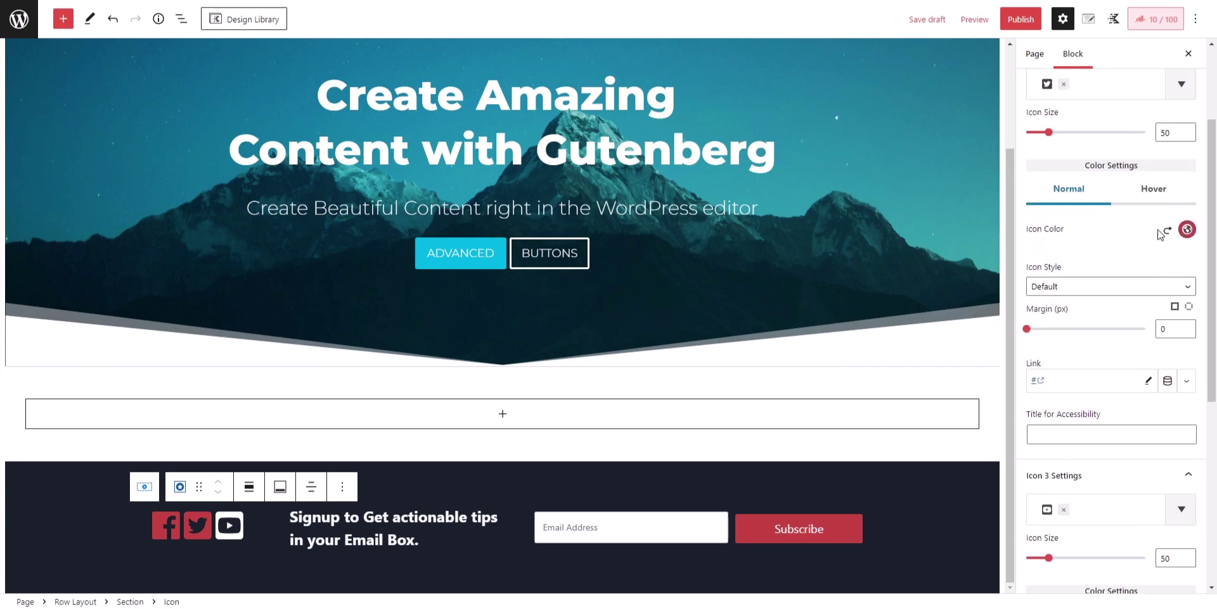
click(1185, 261)
click(1181, 226)
- Set the Facebook icon's normal color to white in the Icon 1 settings
scroll(1164, 144, up, 3)
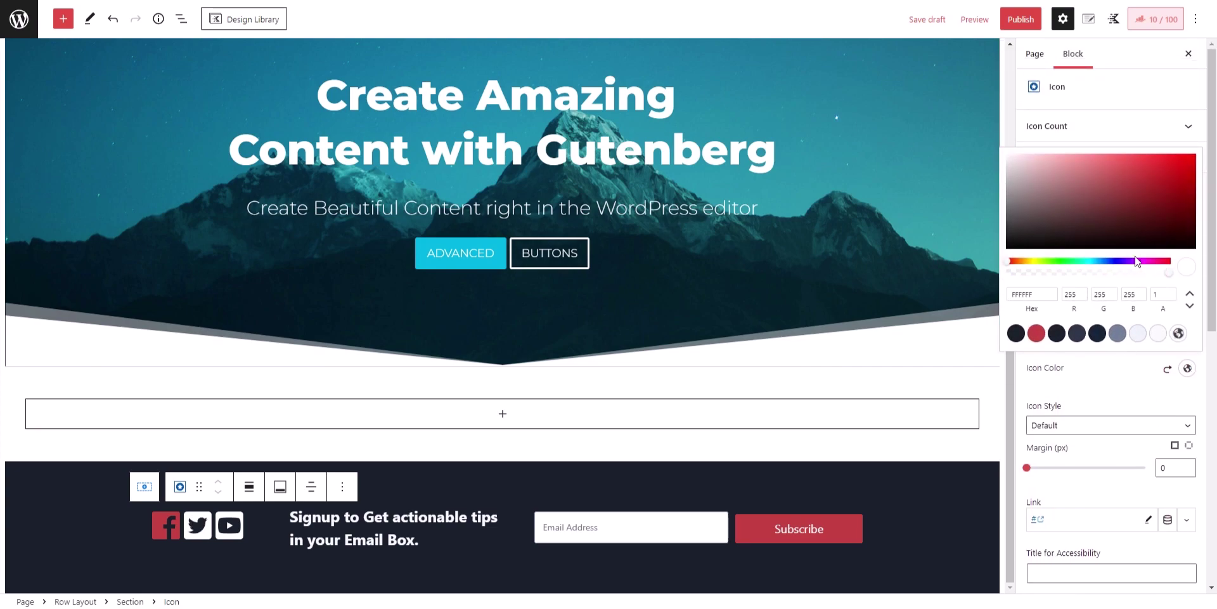
click(1164, 135)
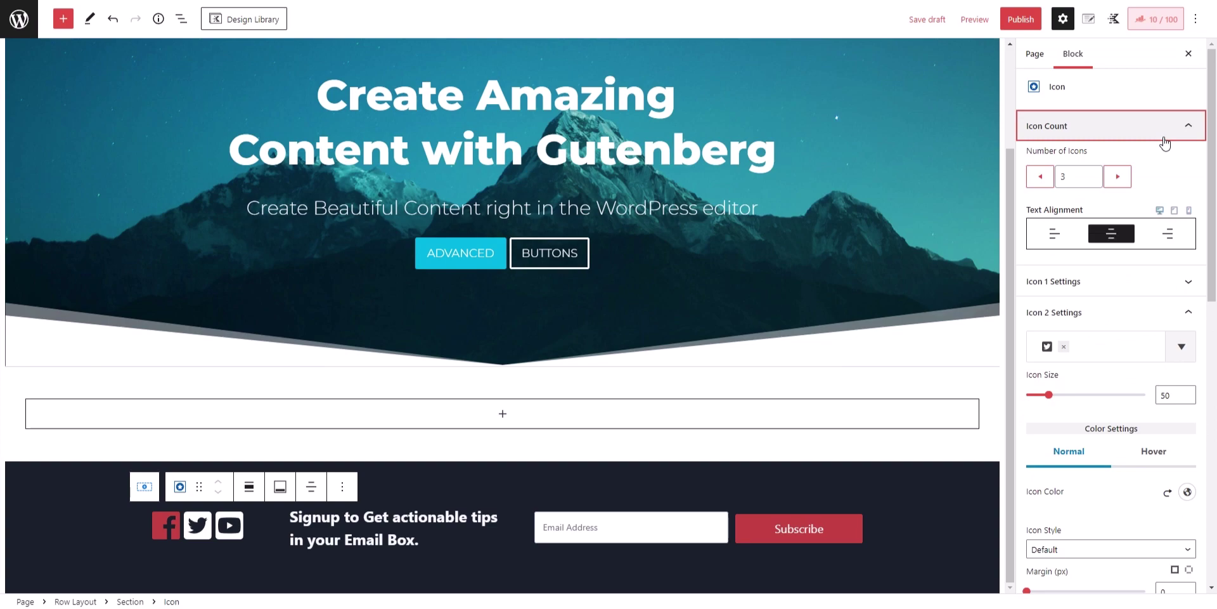
click(1148, 287)
click(1187, 449)
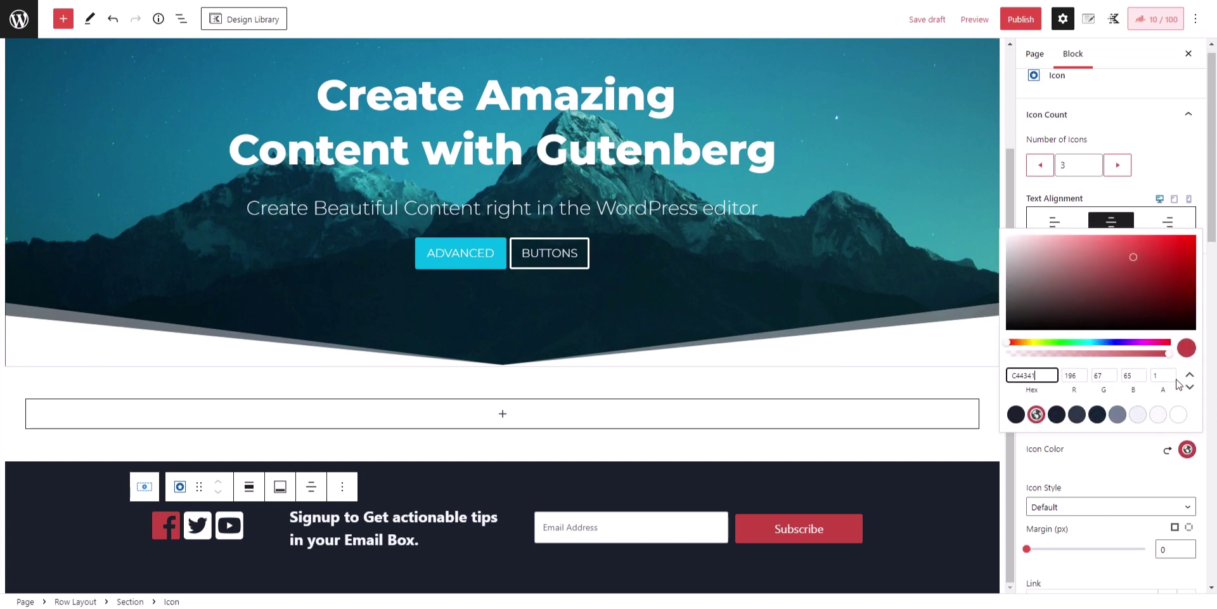
click(1176, 419)
click(1188, 449)
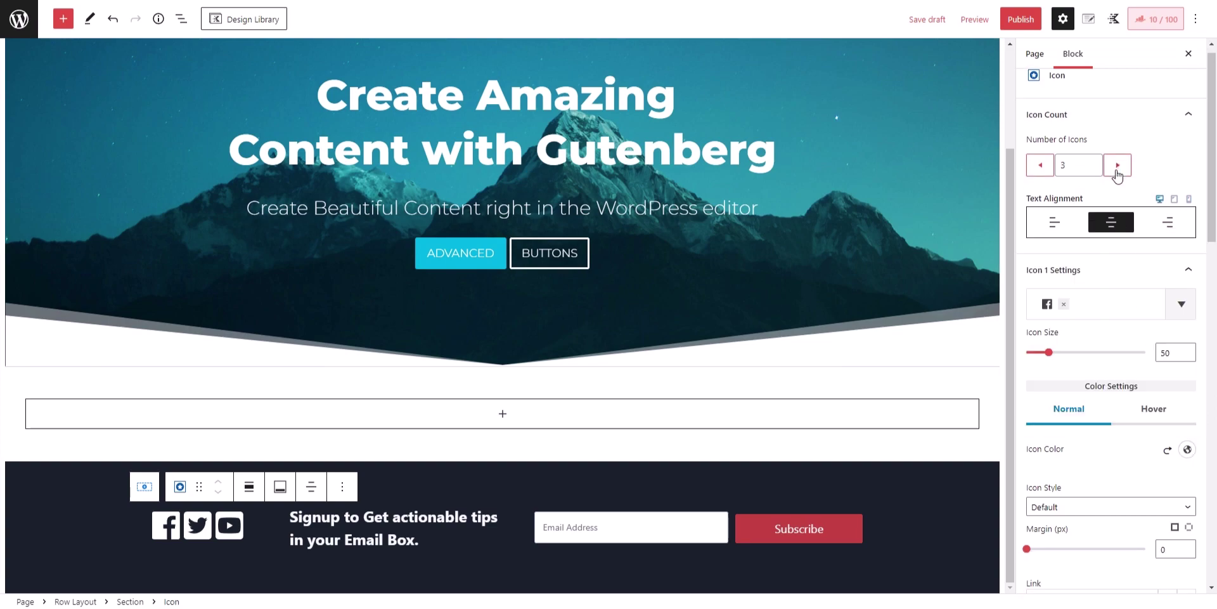
- Try an icon count of 4 and return it to 3
click(1117, 166)
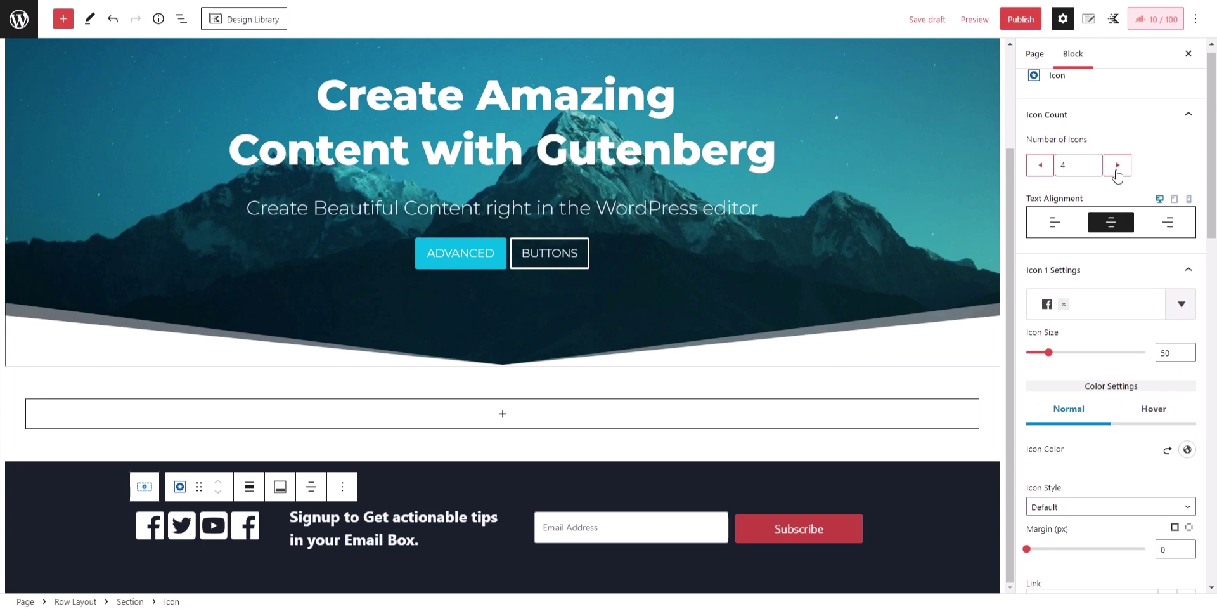
click(1040, 165)
- Save the draft and preview the page in a new browser tab
click(836, 482)
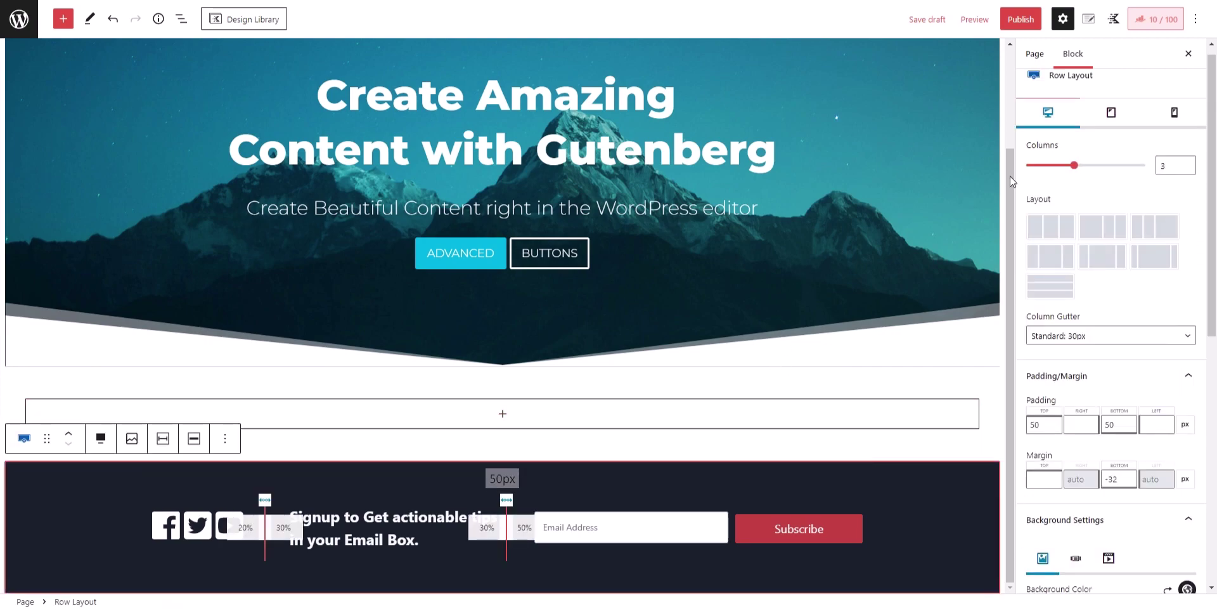
click(925, 24)
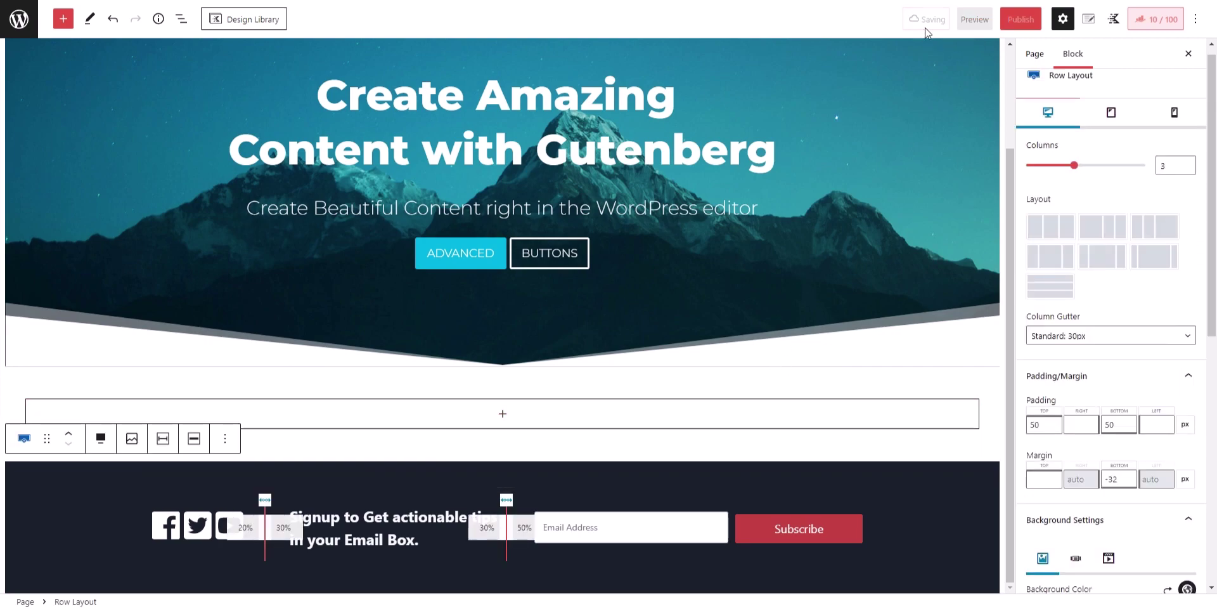
click(975, 19)
click(911, 133)
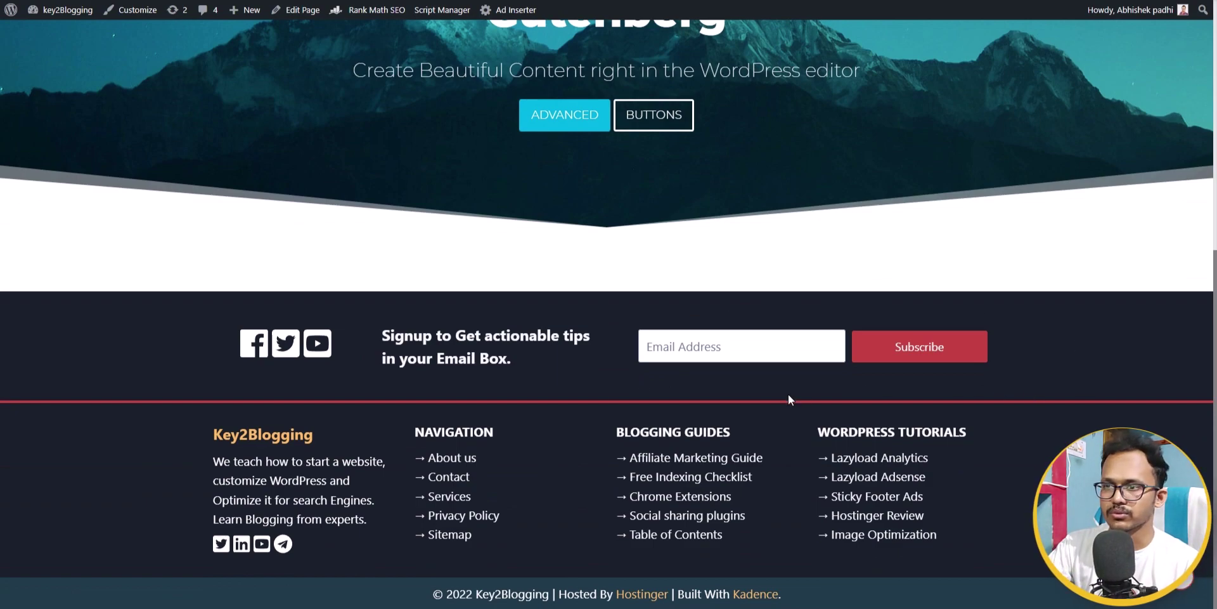
- Inspect the previewed page in the developer tools' Pixel 5 view to check the signup section's mobile layout
right_click(599, 285)
click(634, 536)
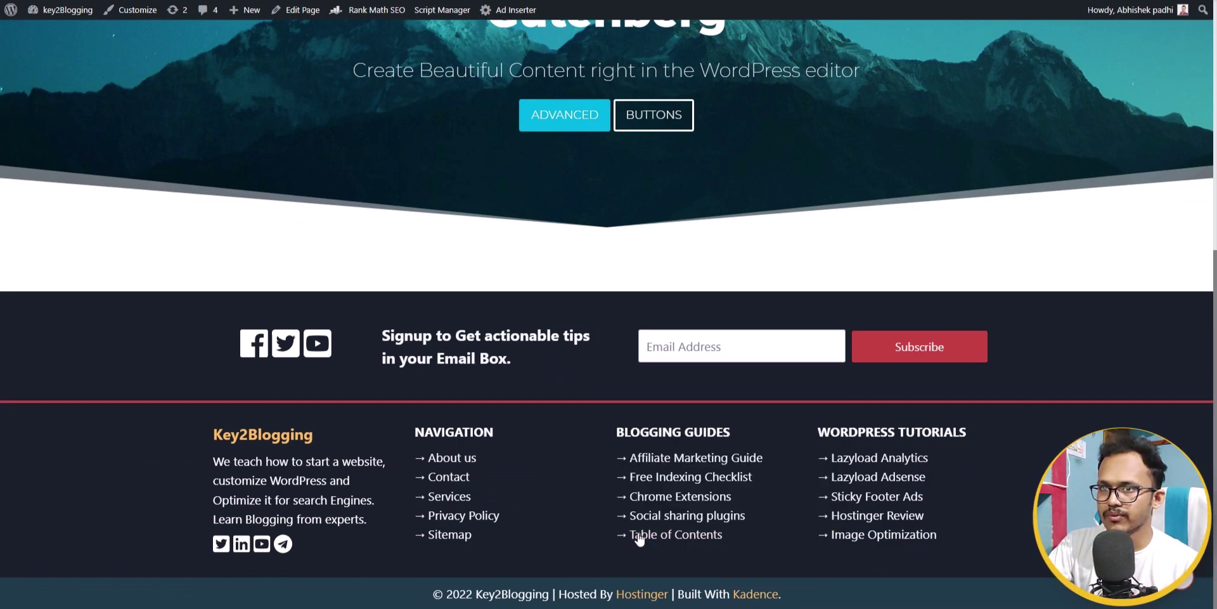
scroll(387, 331, down, 1)
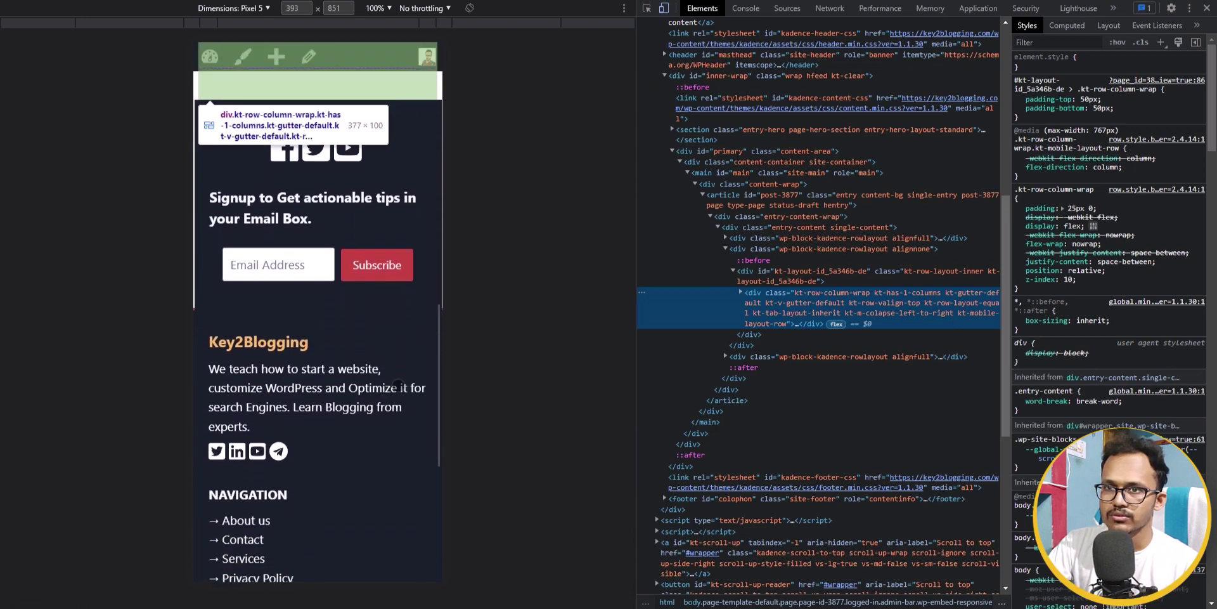
scroll(254, 330, up, 2)
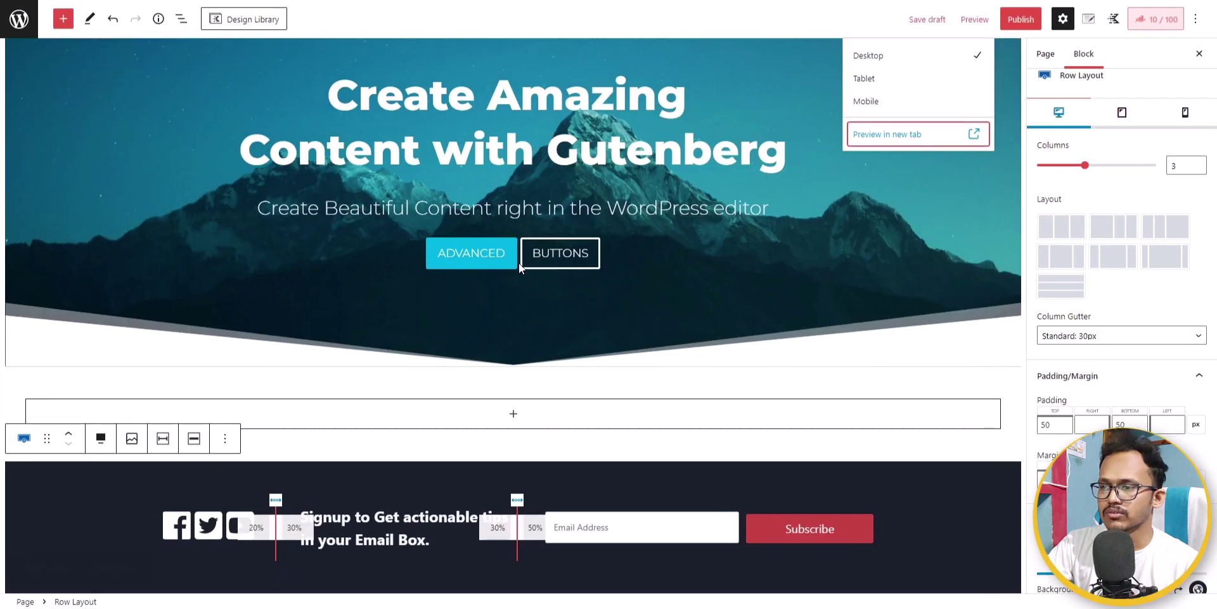
- Return to the editor and center-align the signup heading for the mobile layout
click(929, 487)
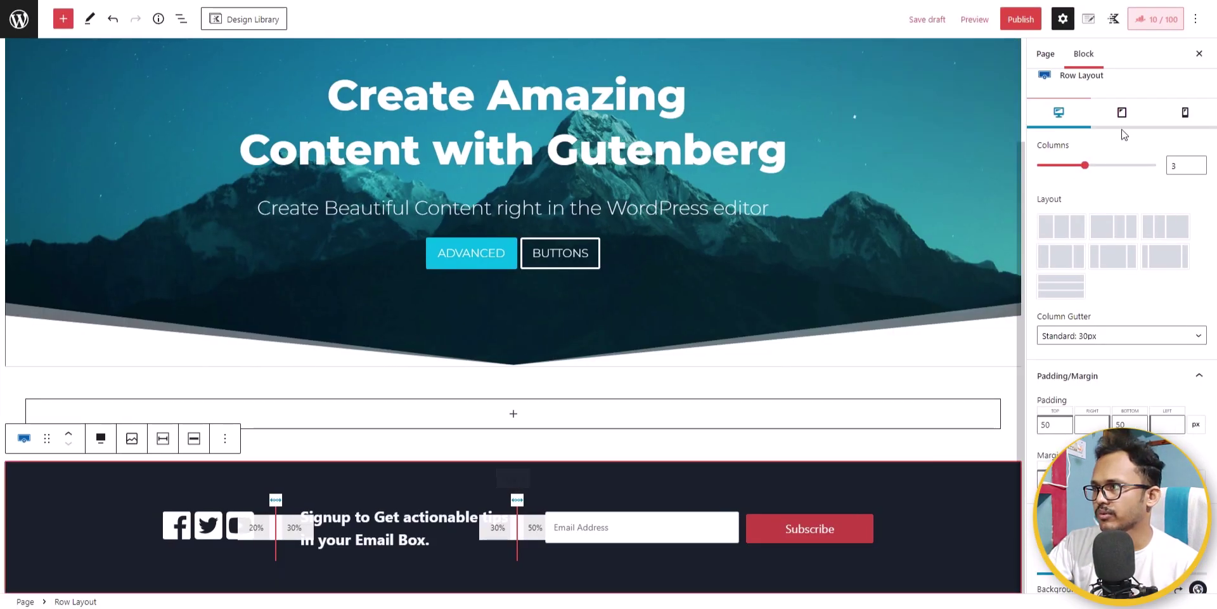
click(1186, 114)
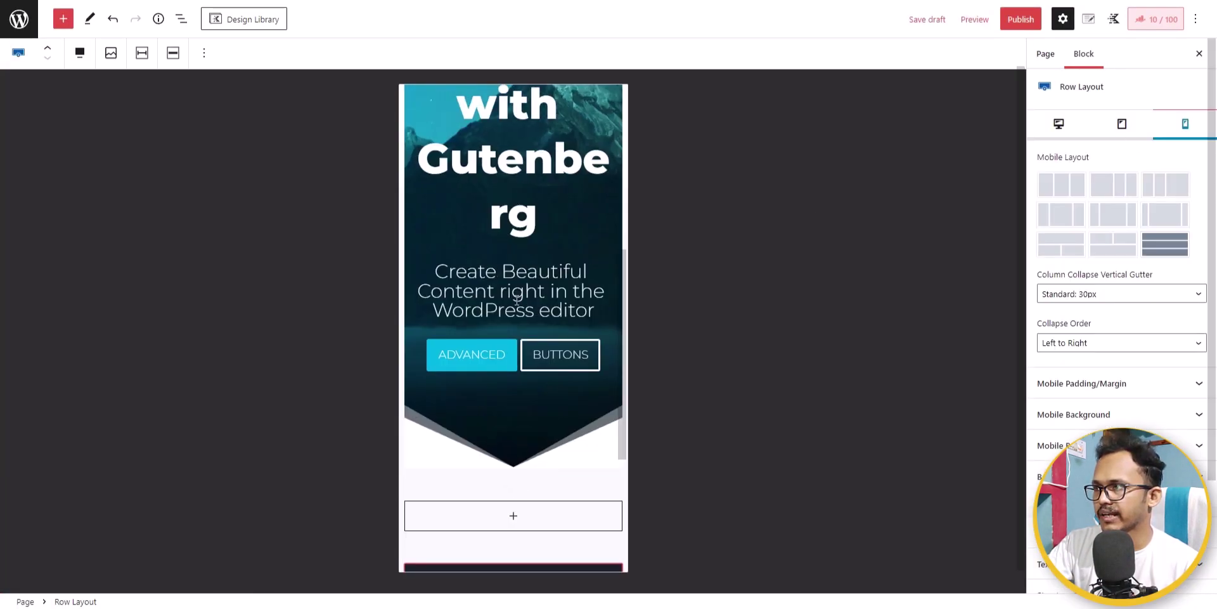
scroll(488, 298, down, 4)
click(524, 388)
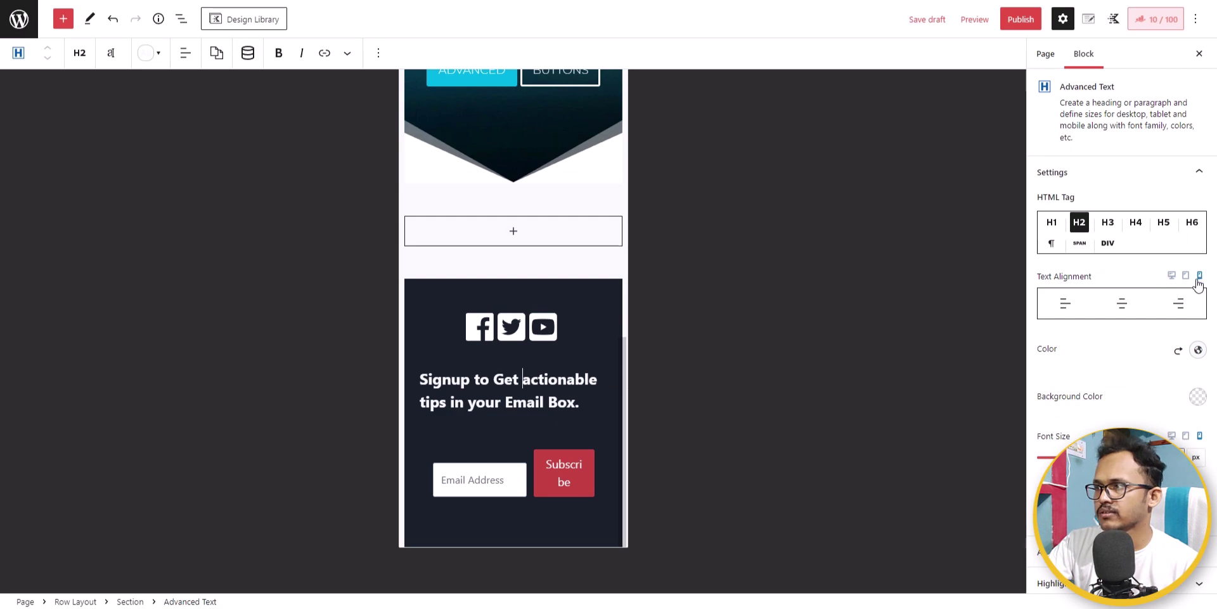
click(1129, 312)
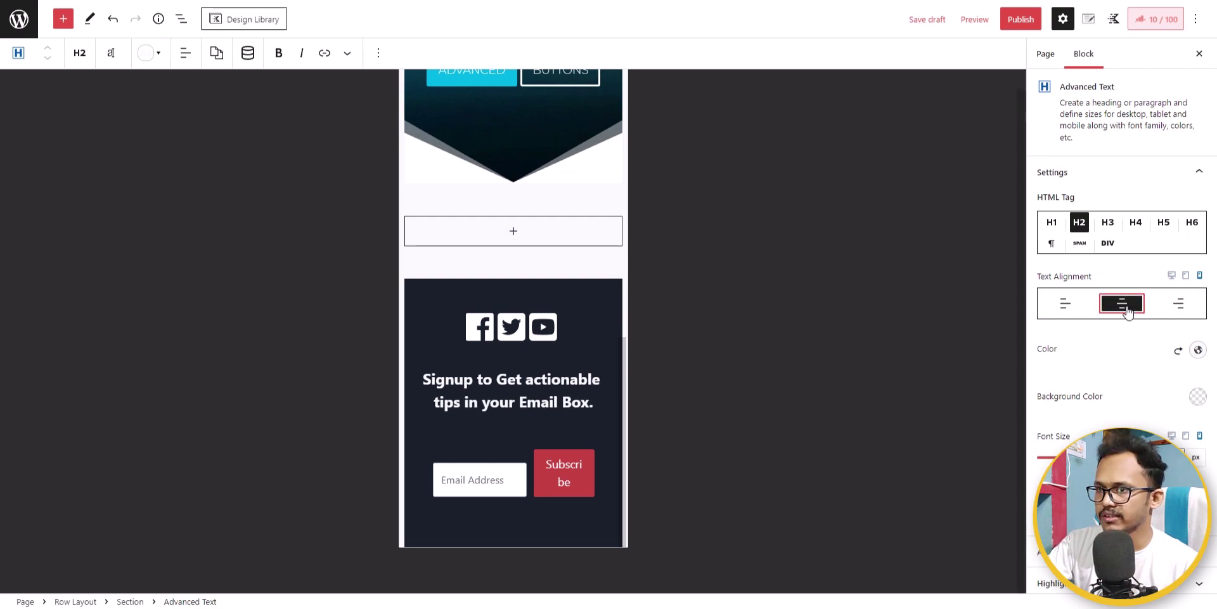
- Save the draft and reload the mobile preview to check the signup heading's alignment
click(939, 28)
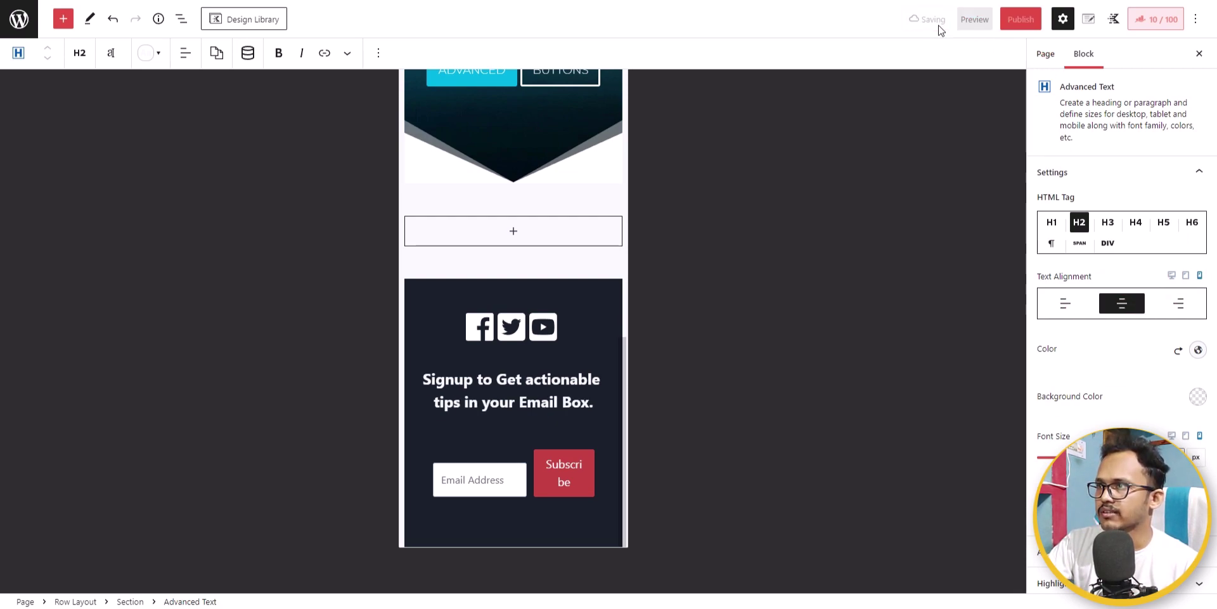
click(967, 28)
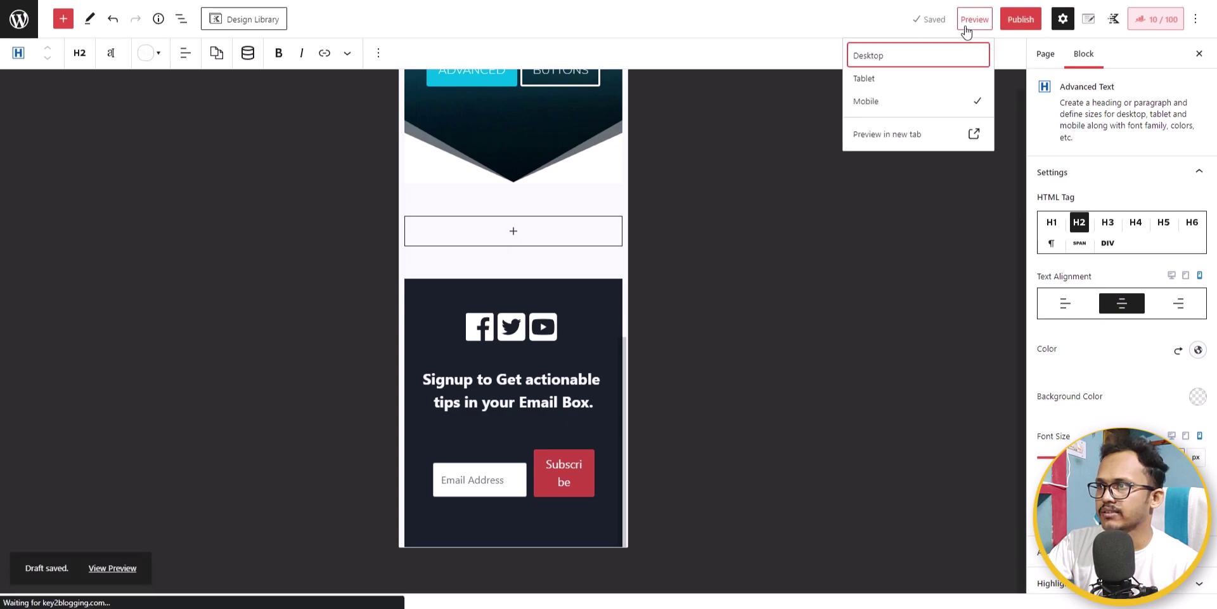
click(894, 133)
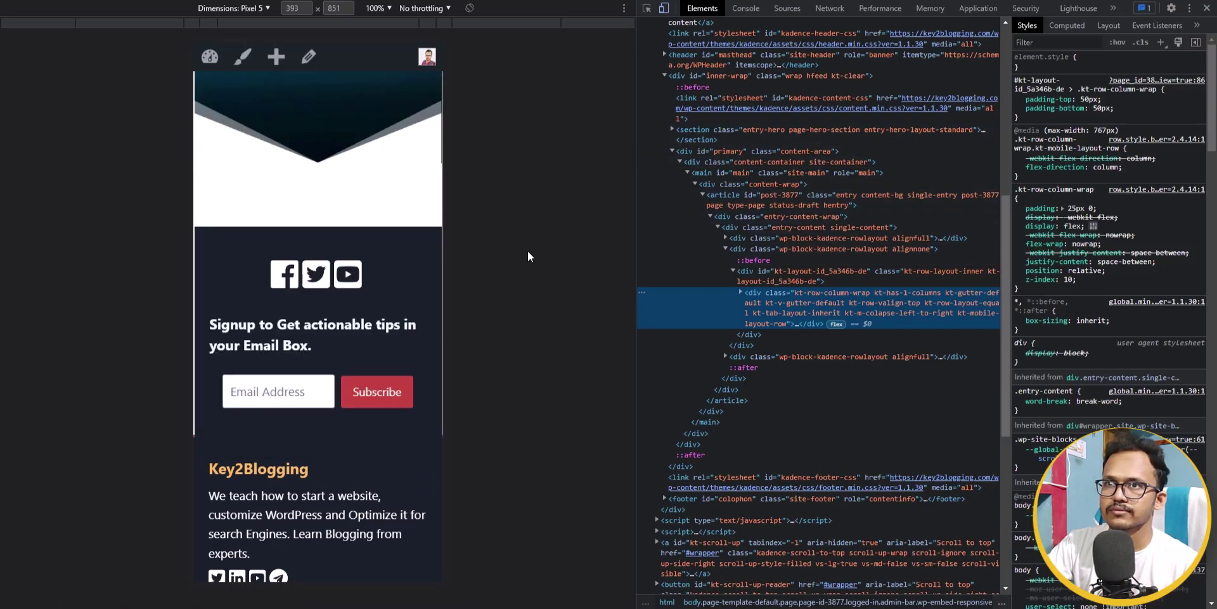
key(F5)
scroll(369, 355, down, 10)
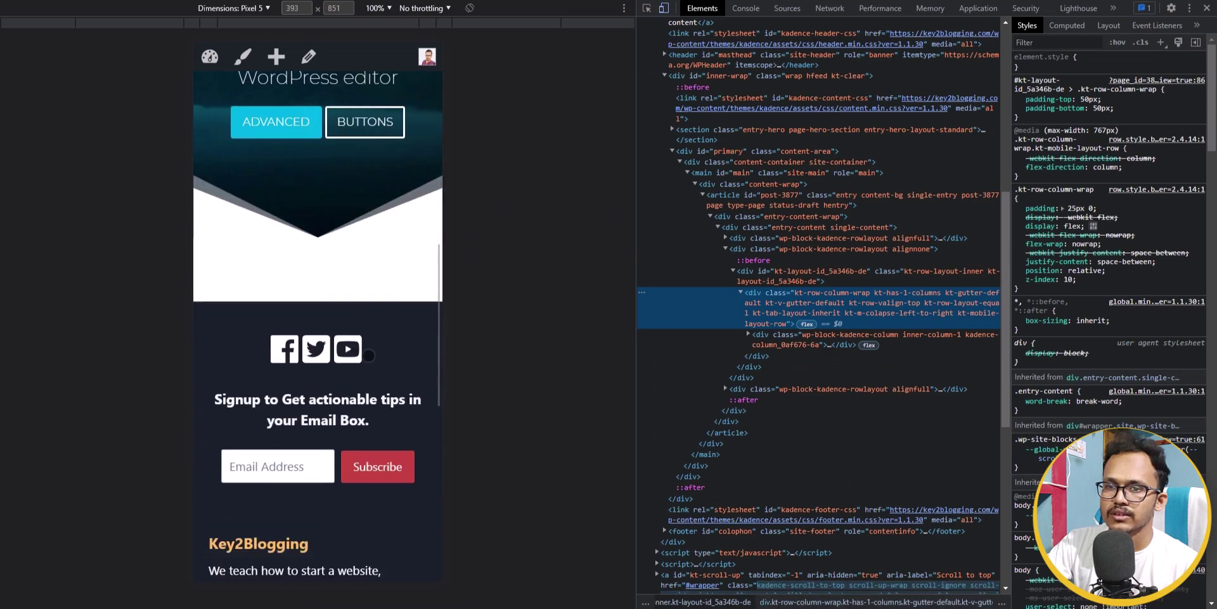
scroll(369, 355, down, 1)
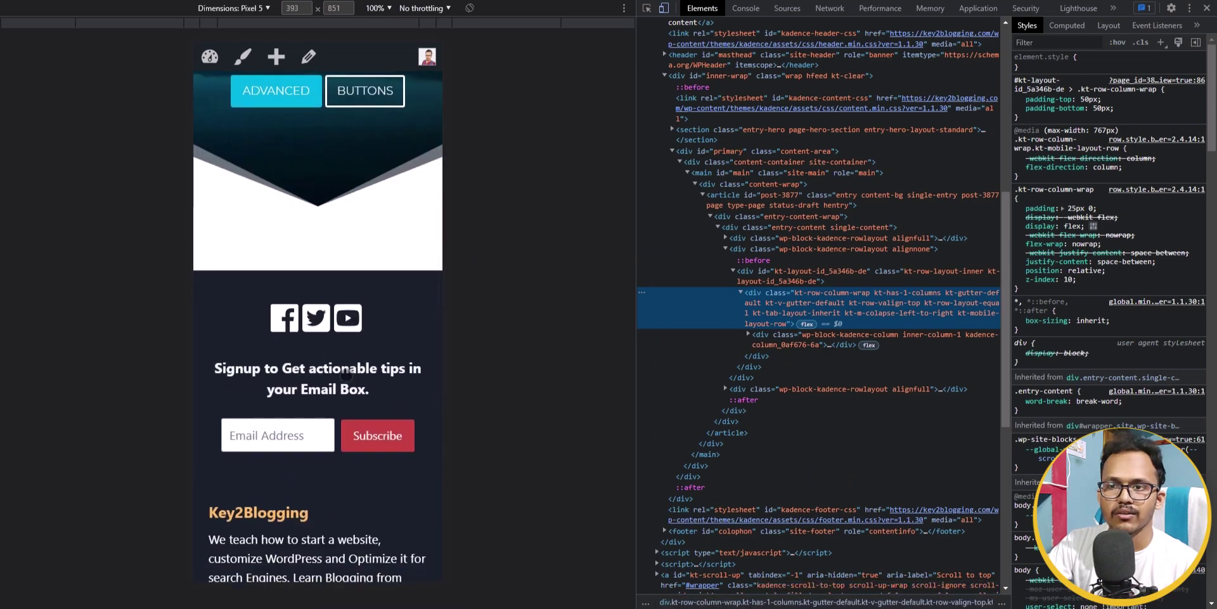
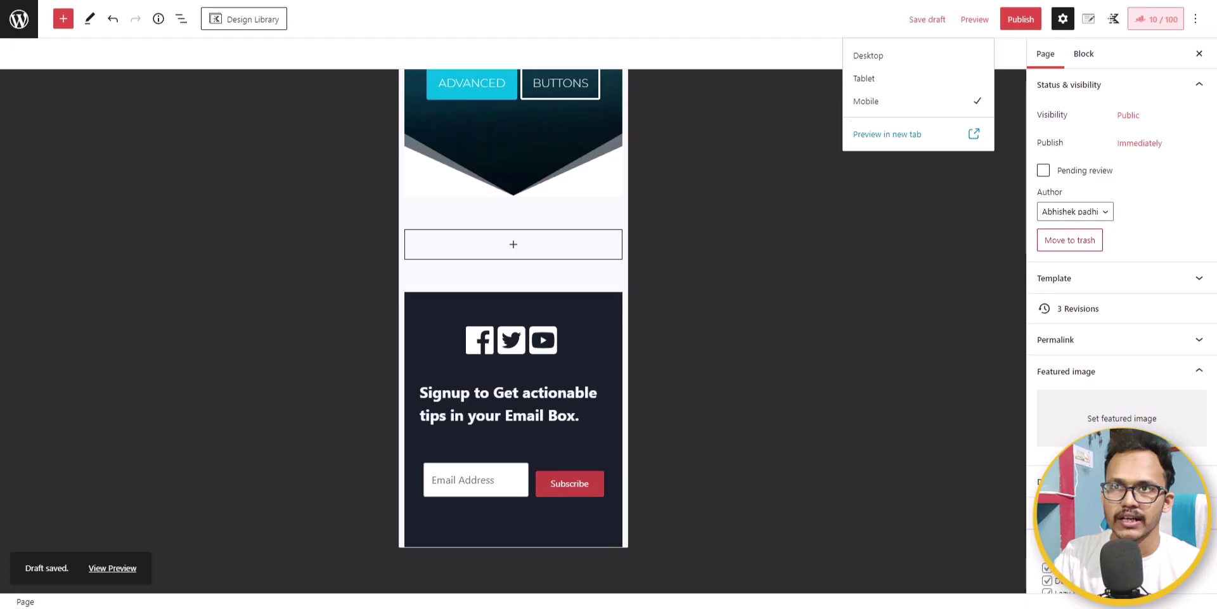
- Return the editor to the desktop layout and make the signup form submit to MailChimp instead of Email
click(579, 307)
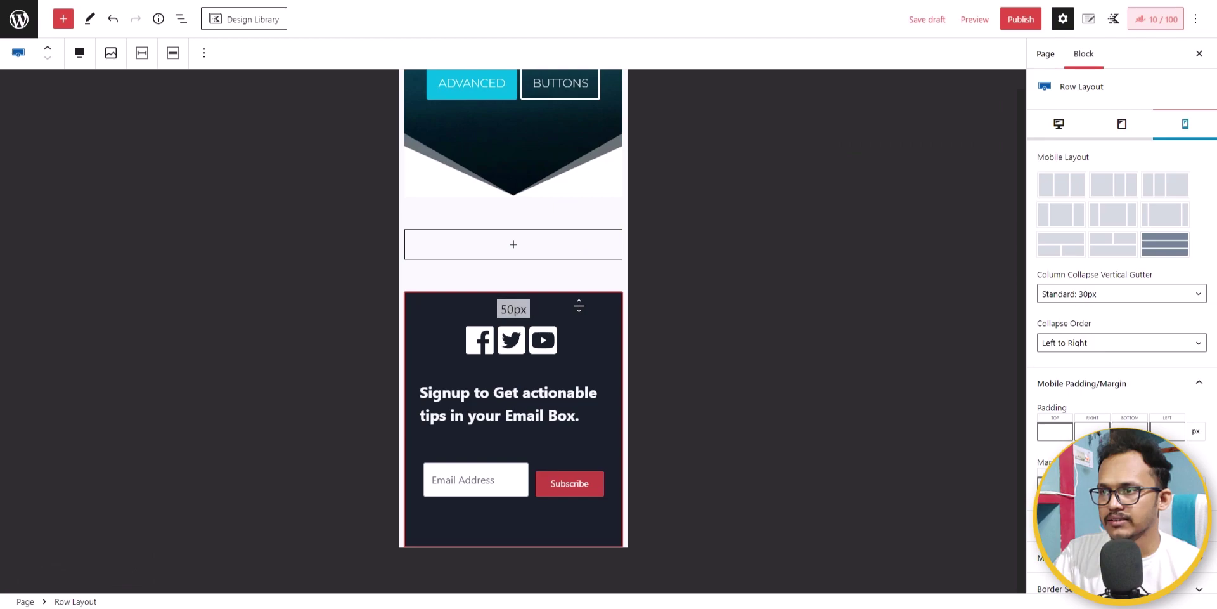
click(1053, 124)
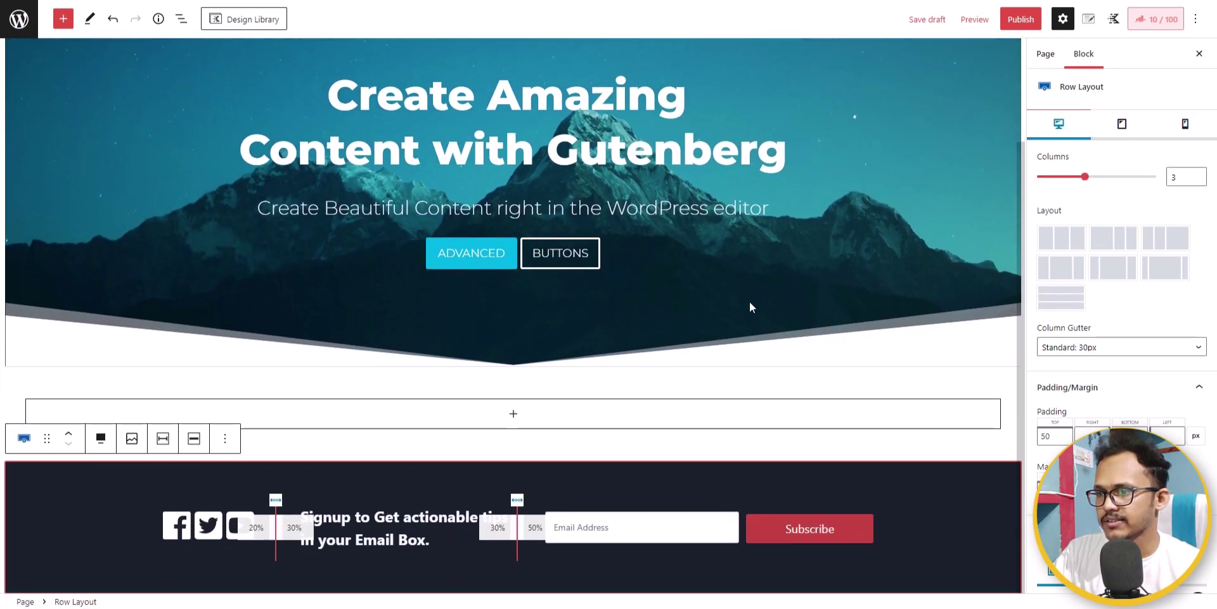
click(679, 527)
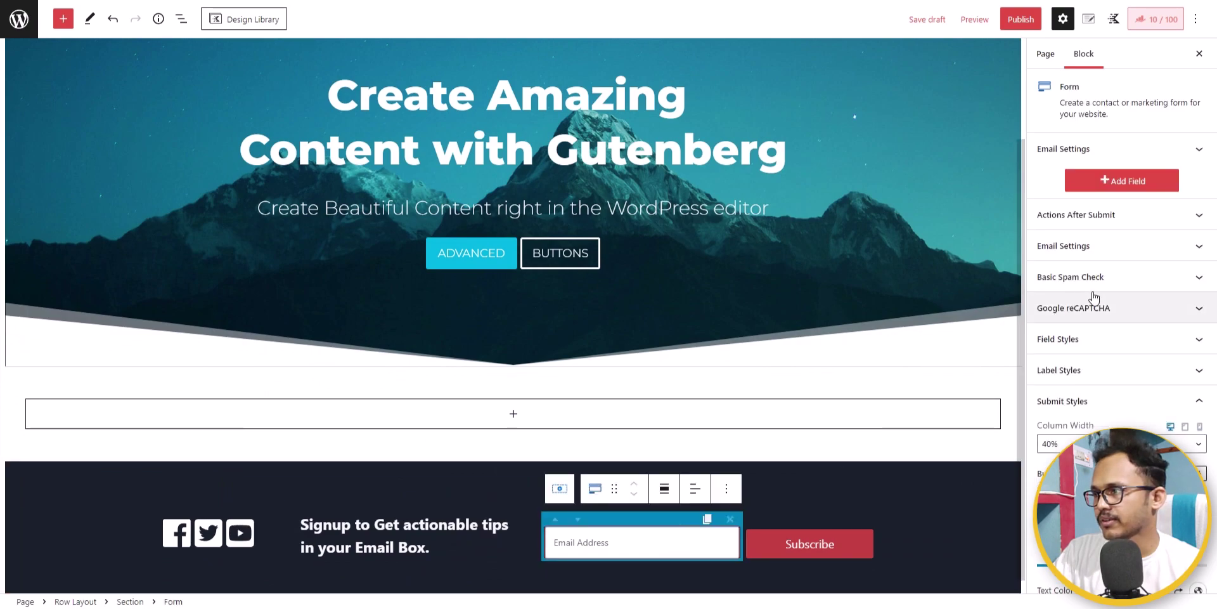
click(1123, 216)
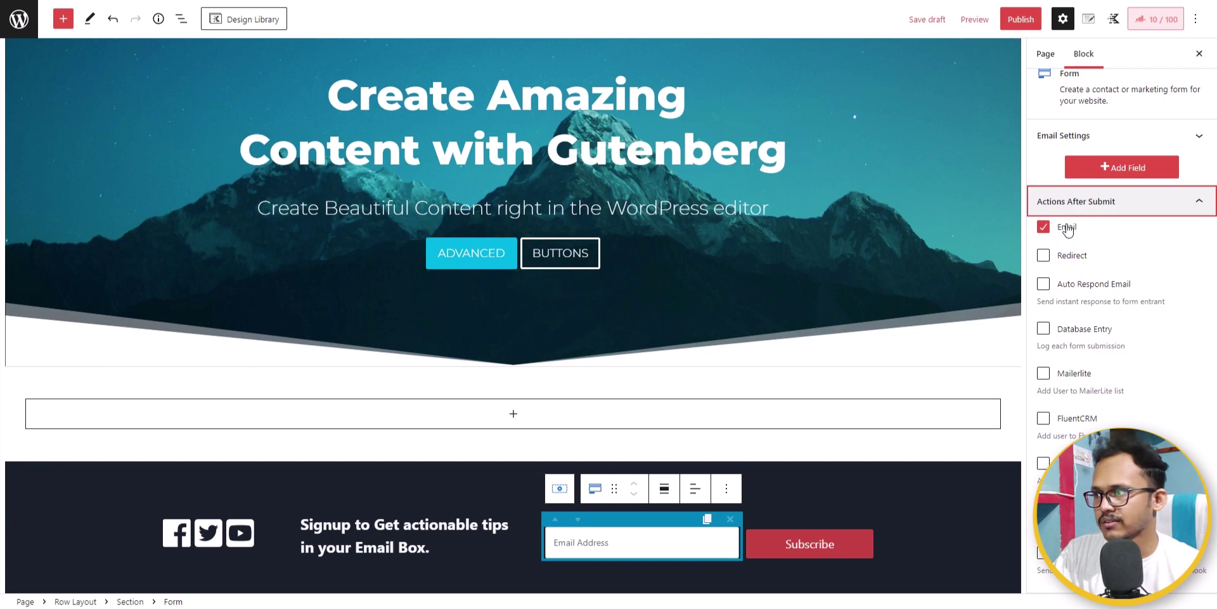
click(1043, 227)
scroll(1065, 243, down, 3)
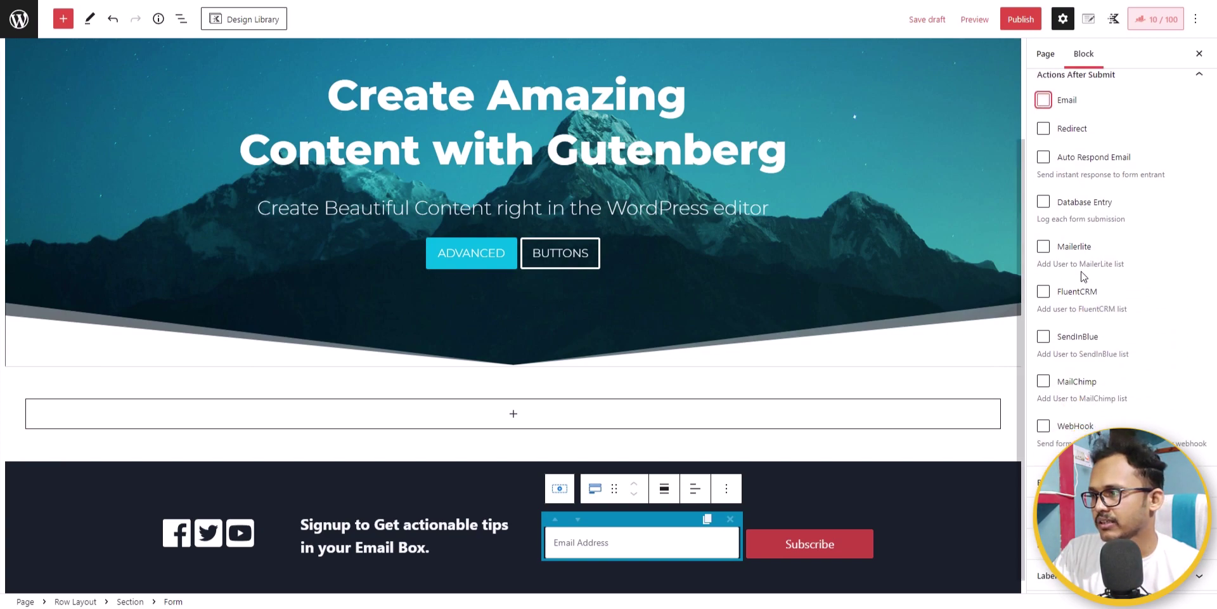
click(1043, 318)
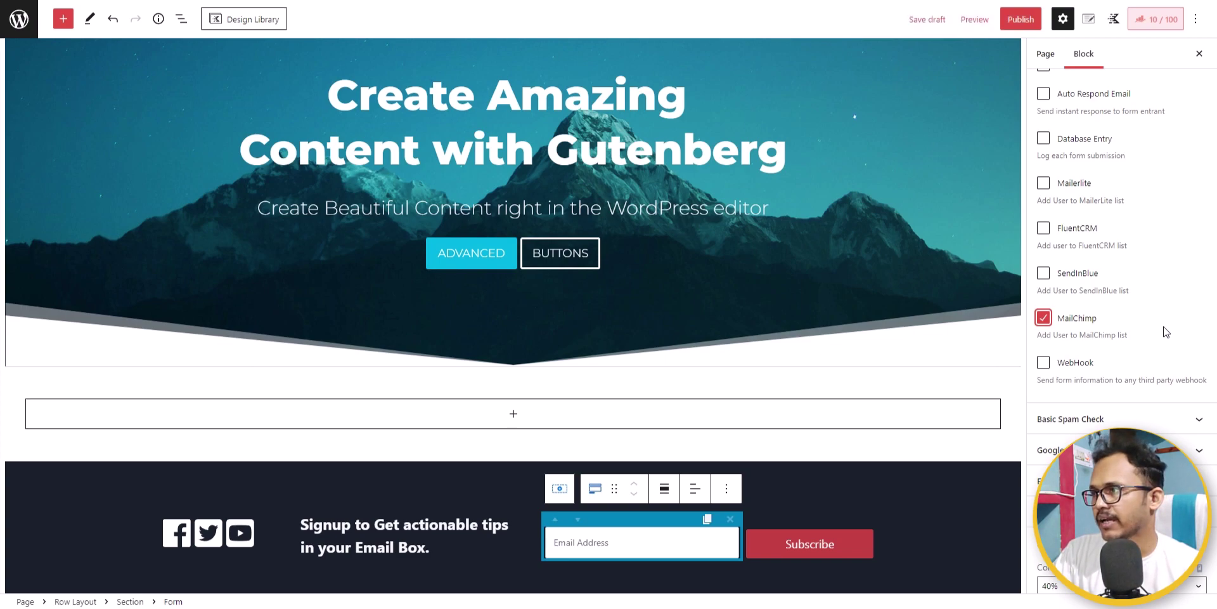
scroll(1164, 329, up, 2)
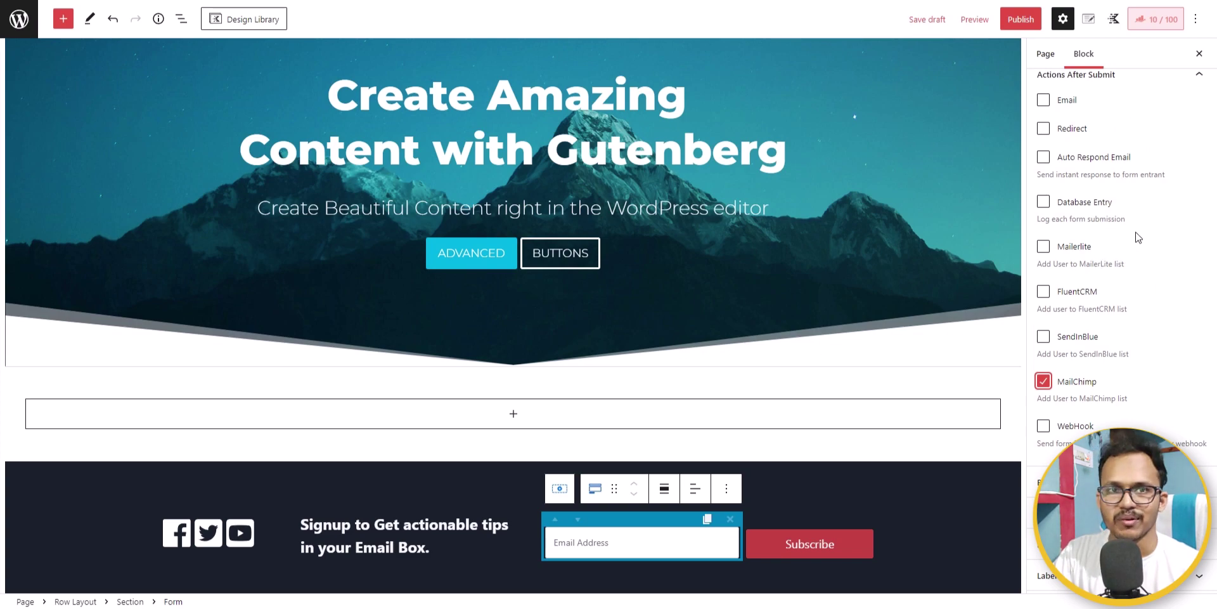
scroll(1166, 282, down, 2)
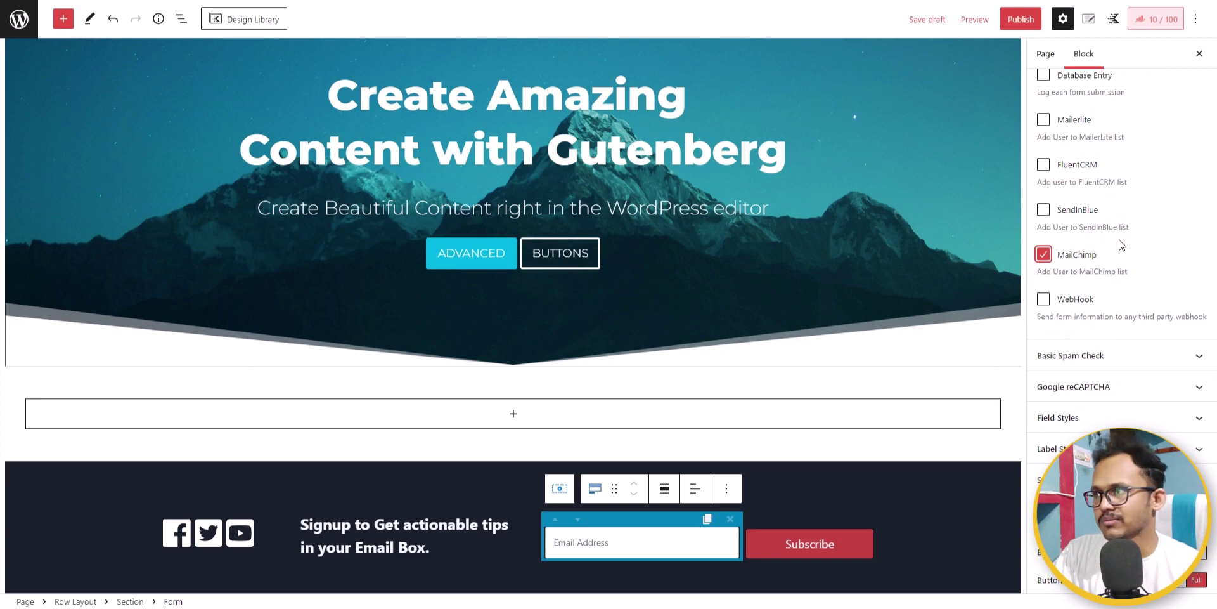
scroll(1128, 266, up, 4)
- In the form's MailChimp settings, choose the key2blogging audience and add the Homepage tag
scroll(1141, 305, down, 6)
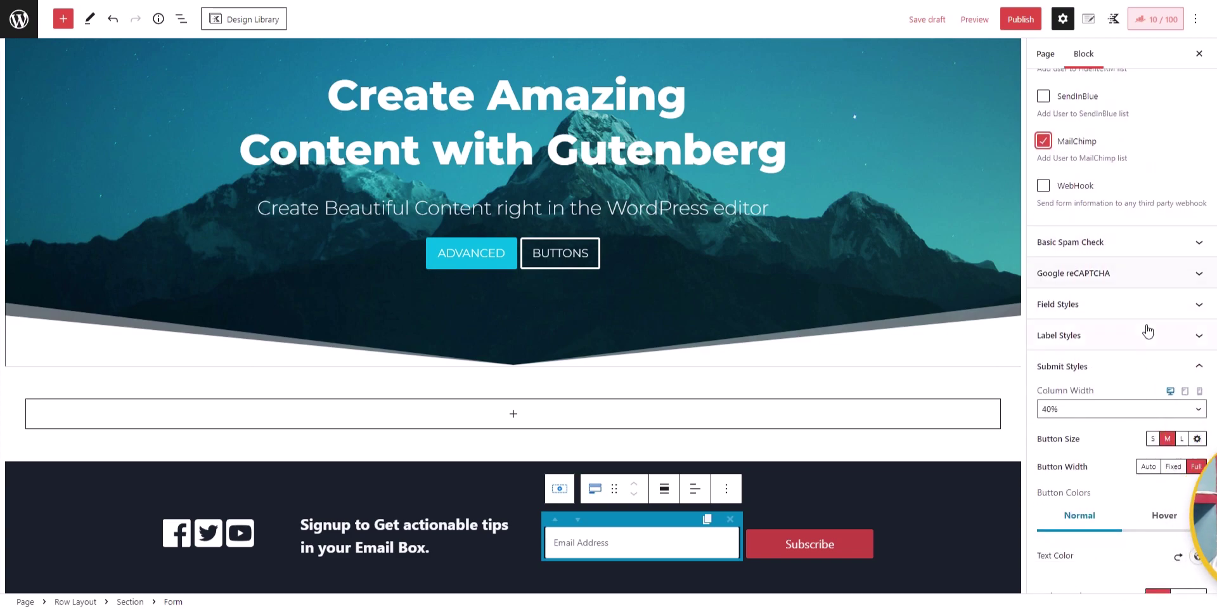
scroll(1126, 457, down, 10)
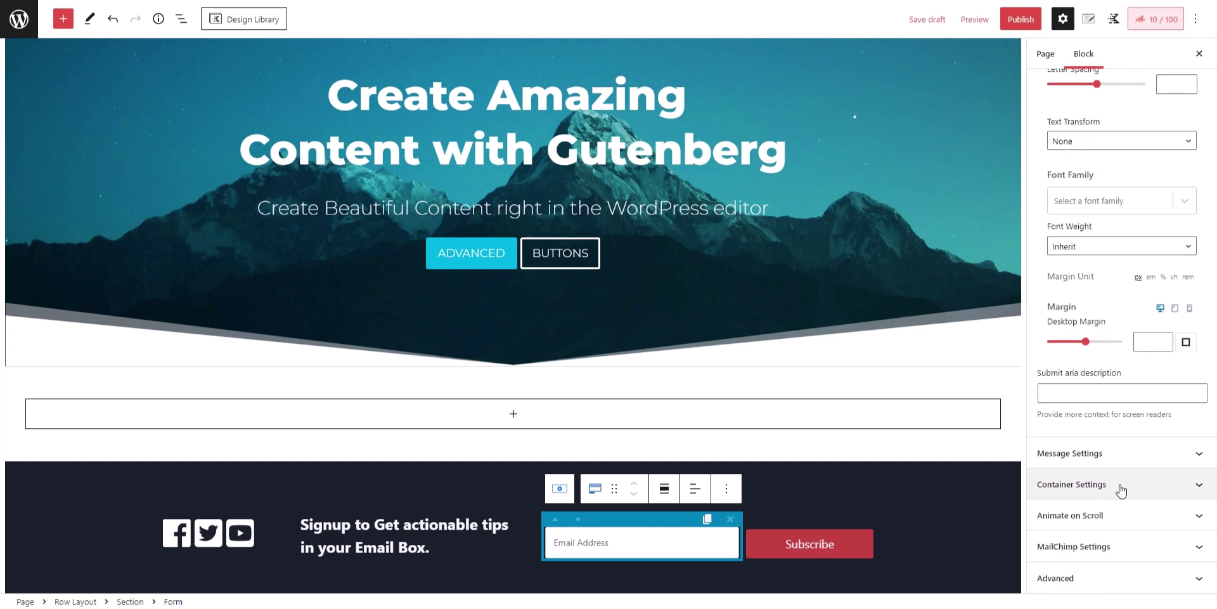
click(1114, 549)
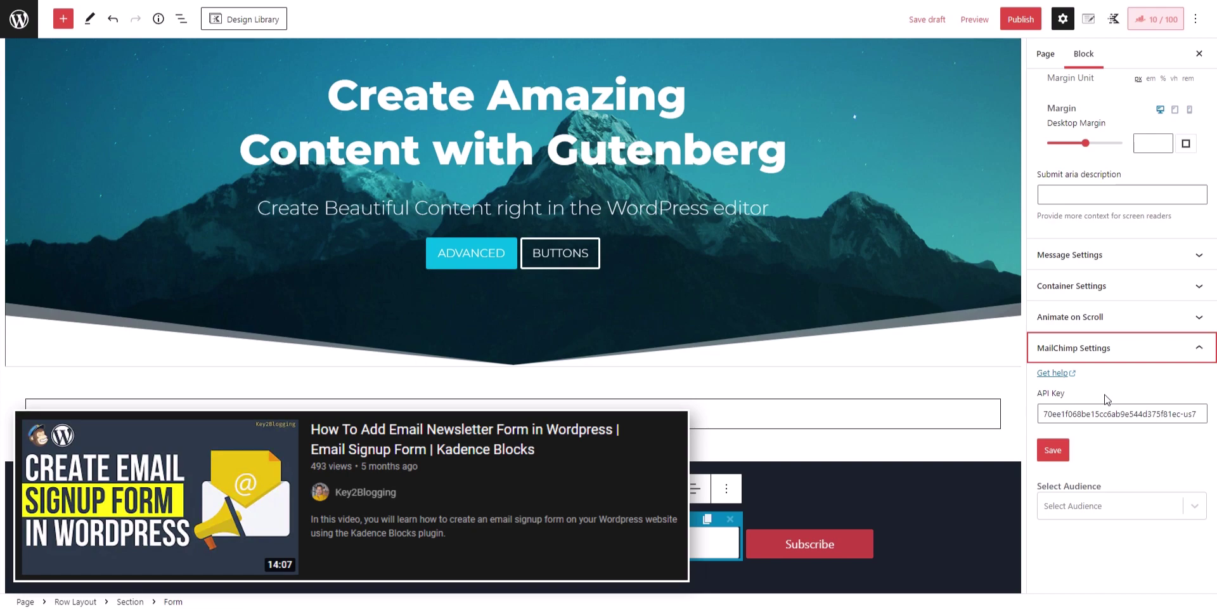
click(1091, 511)
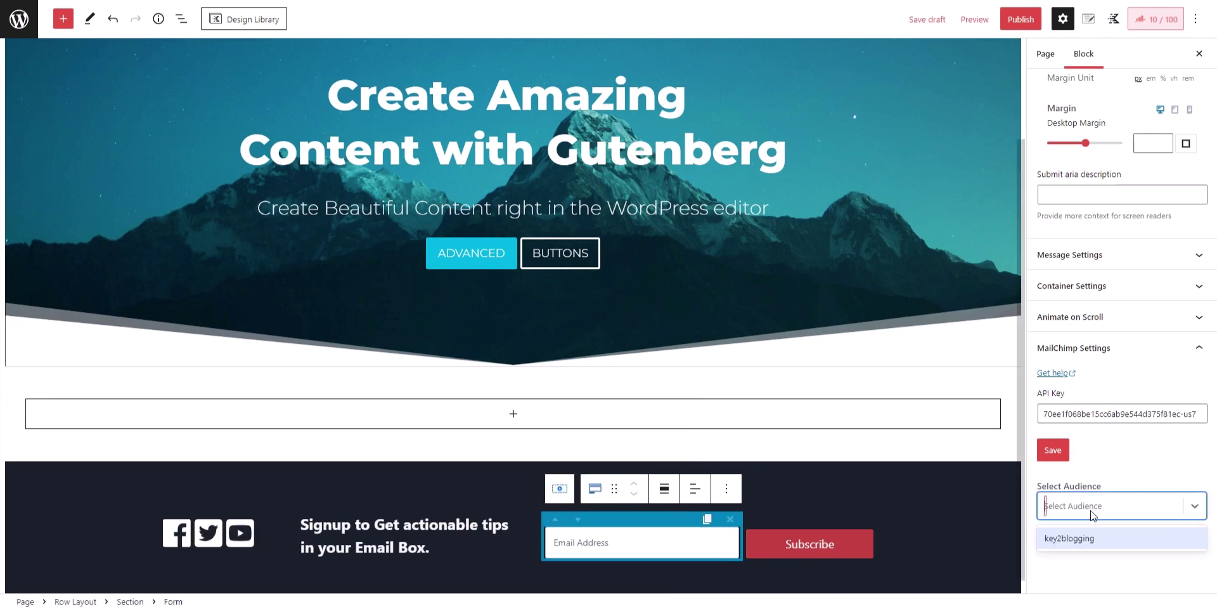
click(1090, 532)
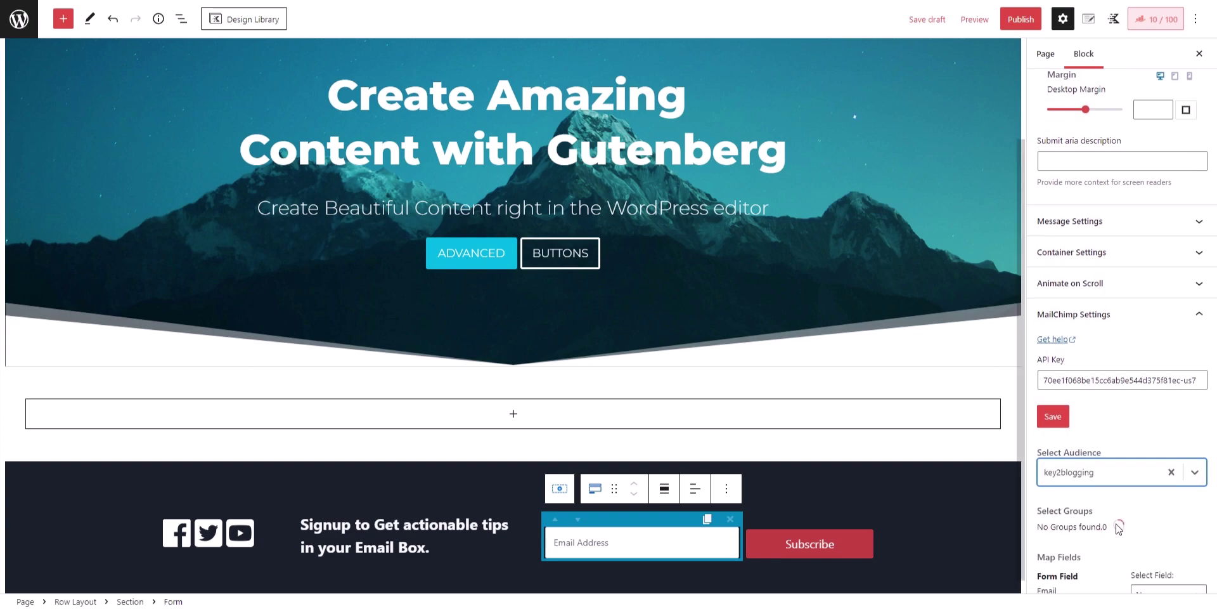
scroll(1119, 526, down, 3)
click(1106, 451)
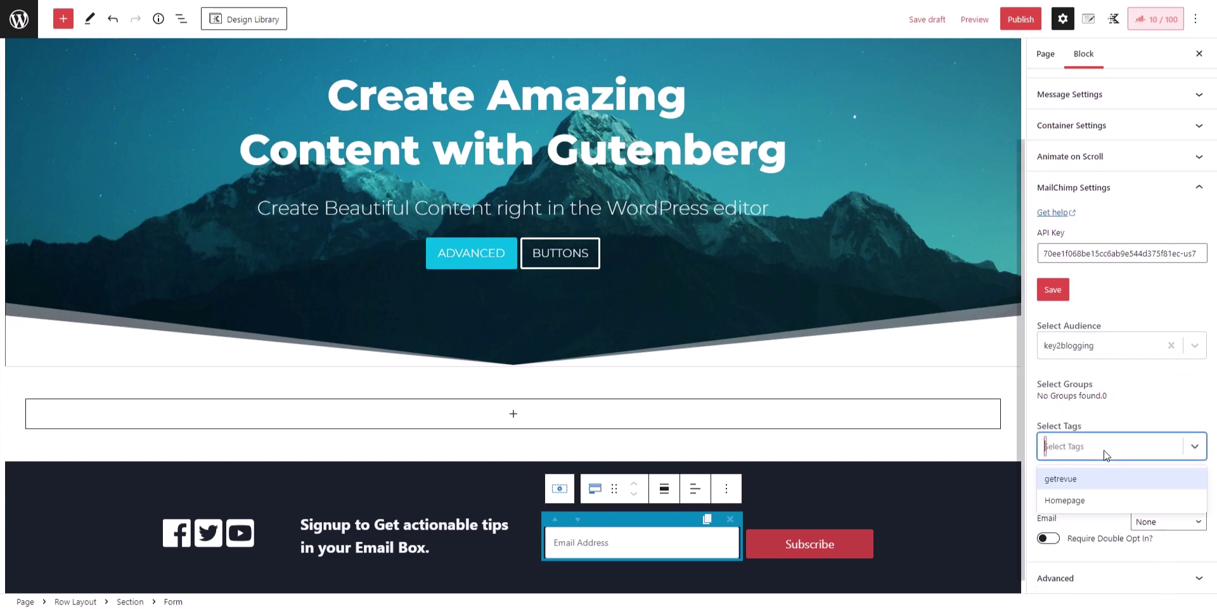
click(1082, 501)
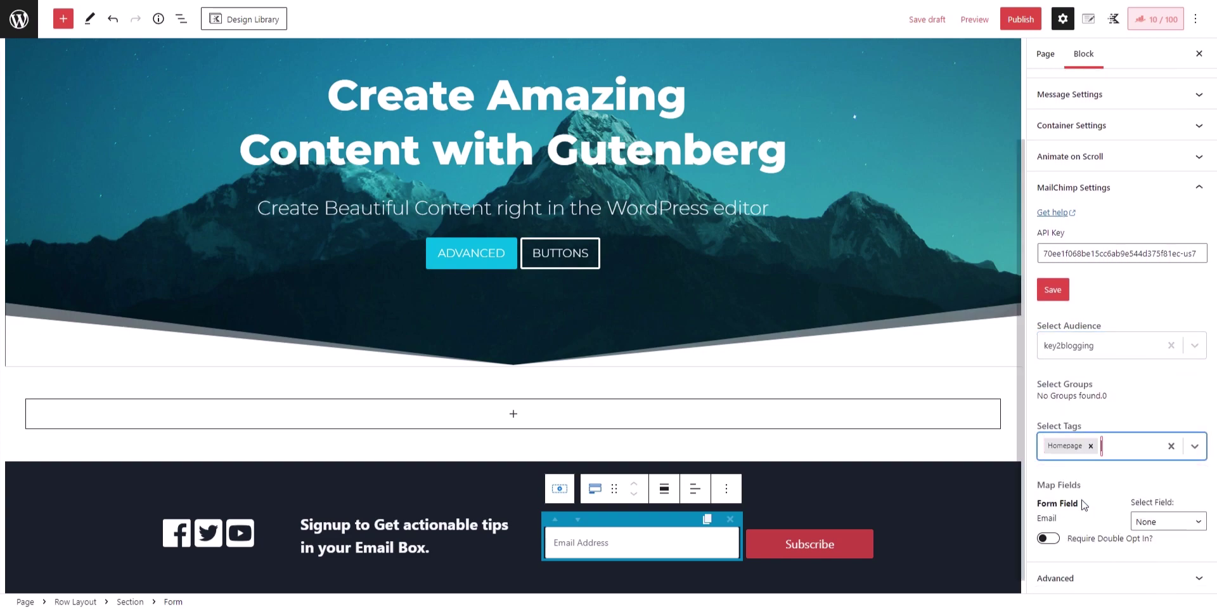
- Require double opt-in for the MailChimp signup and map the form's Email field to MailChimp's Email field
click(1049, 538)
click(1164, 521)
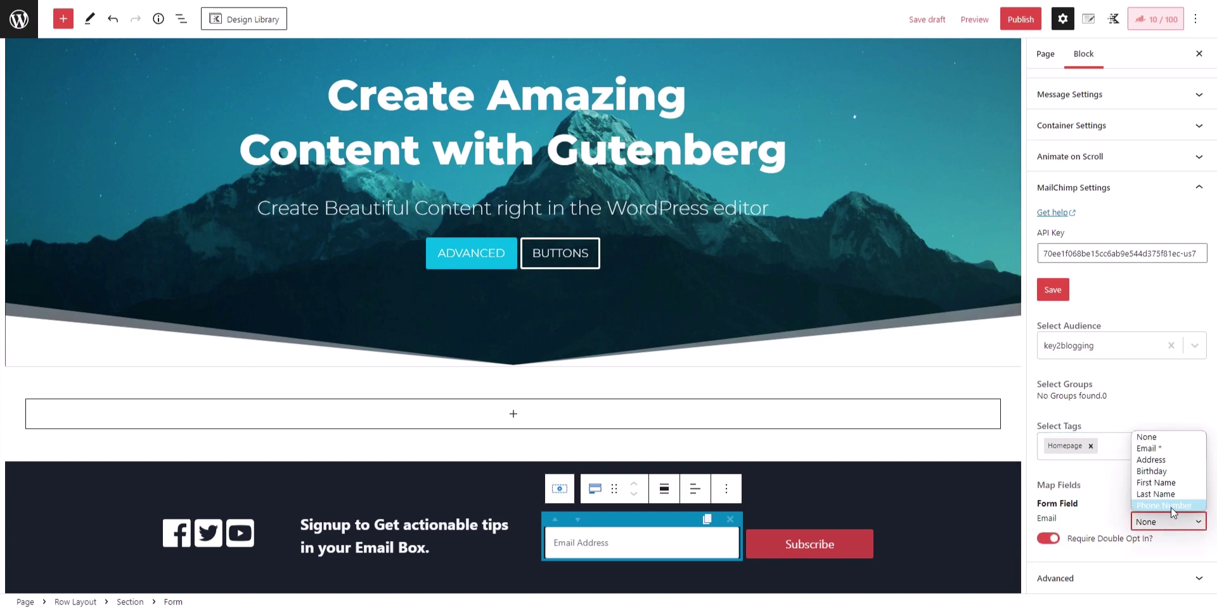
click(1173, 449)
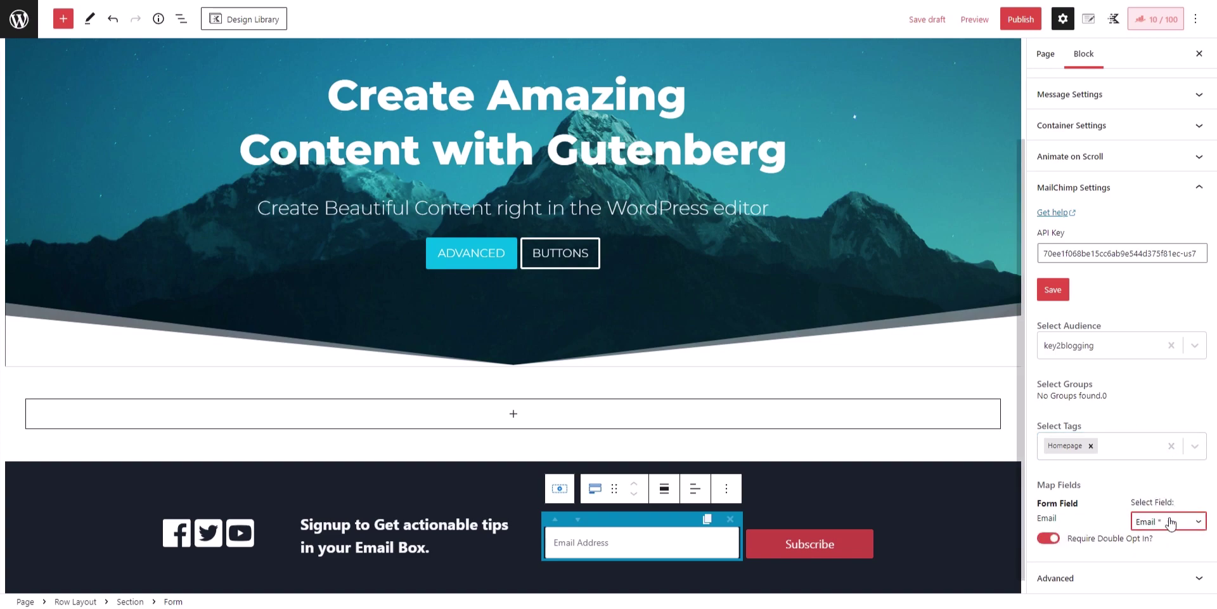
scroll(1126, 520, up, 3)
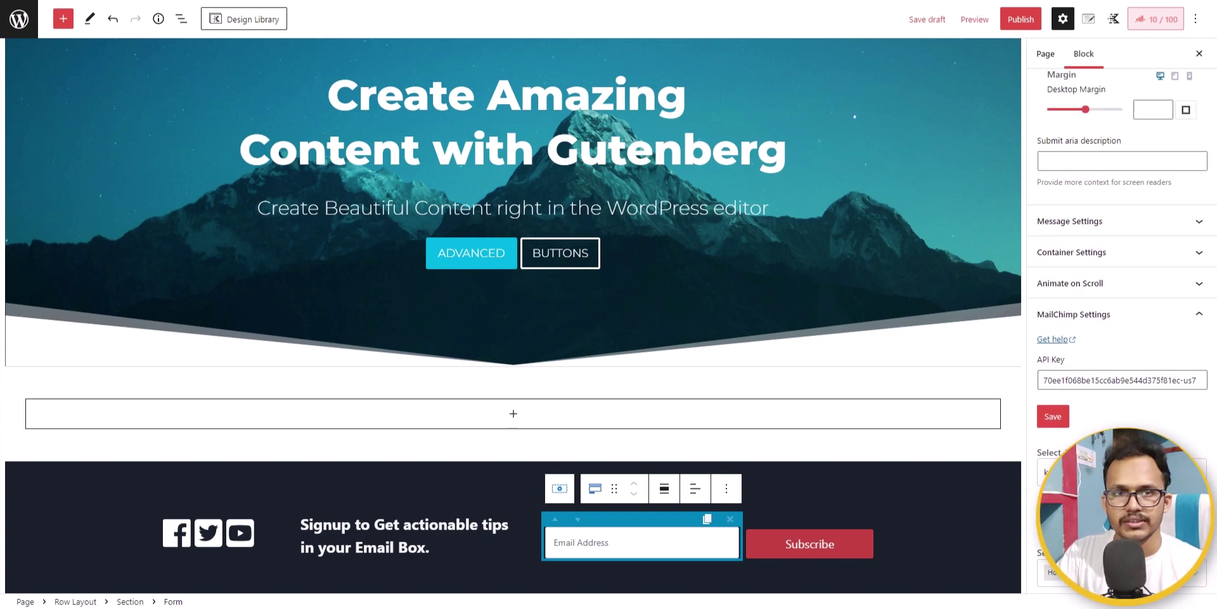
click(1177, 314)
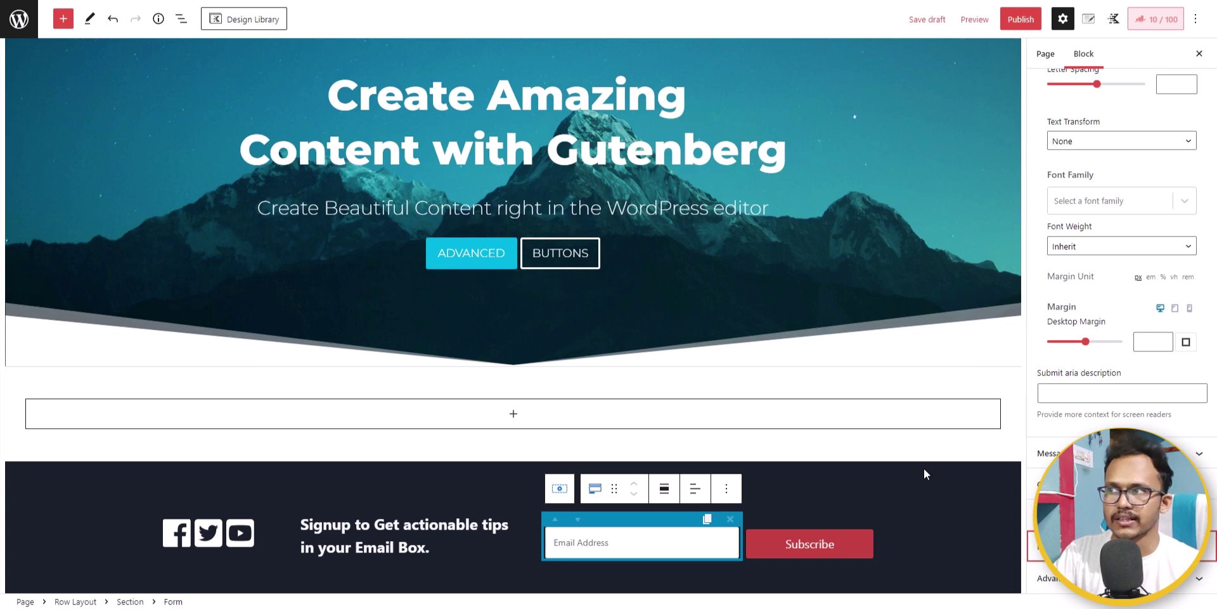
- Save the draft and close the developer tools on the previewed page to view the signup row at desktop width
click(929, 19)
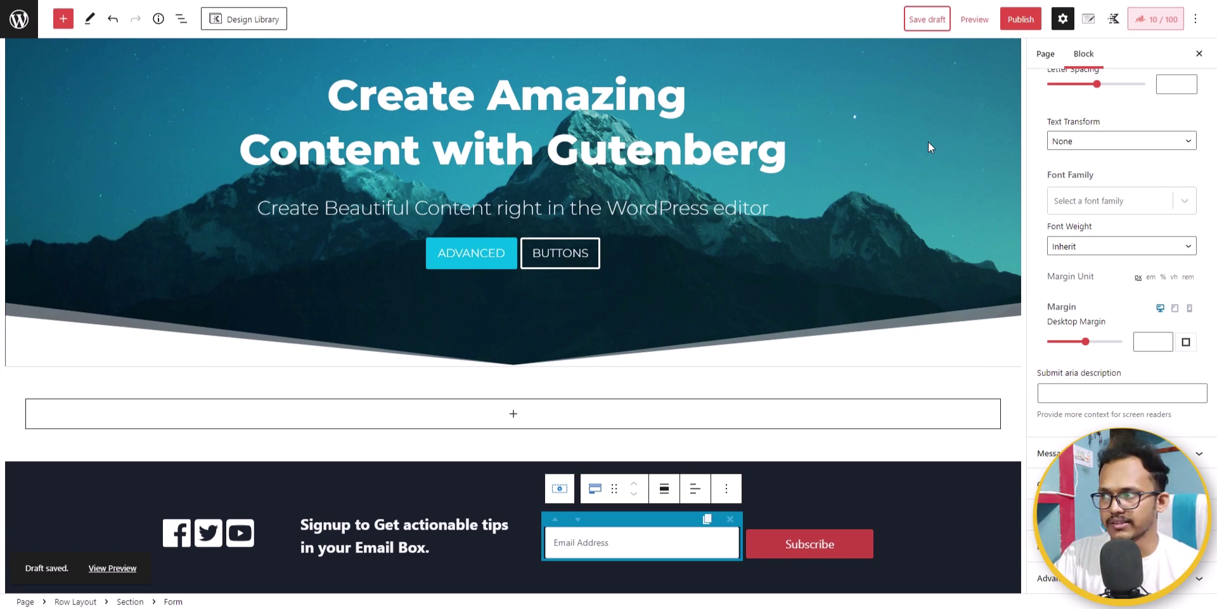
scroll(1152, 335, up, 4)
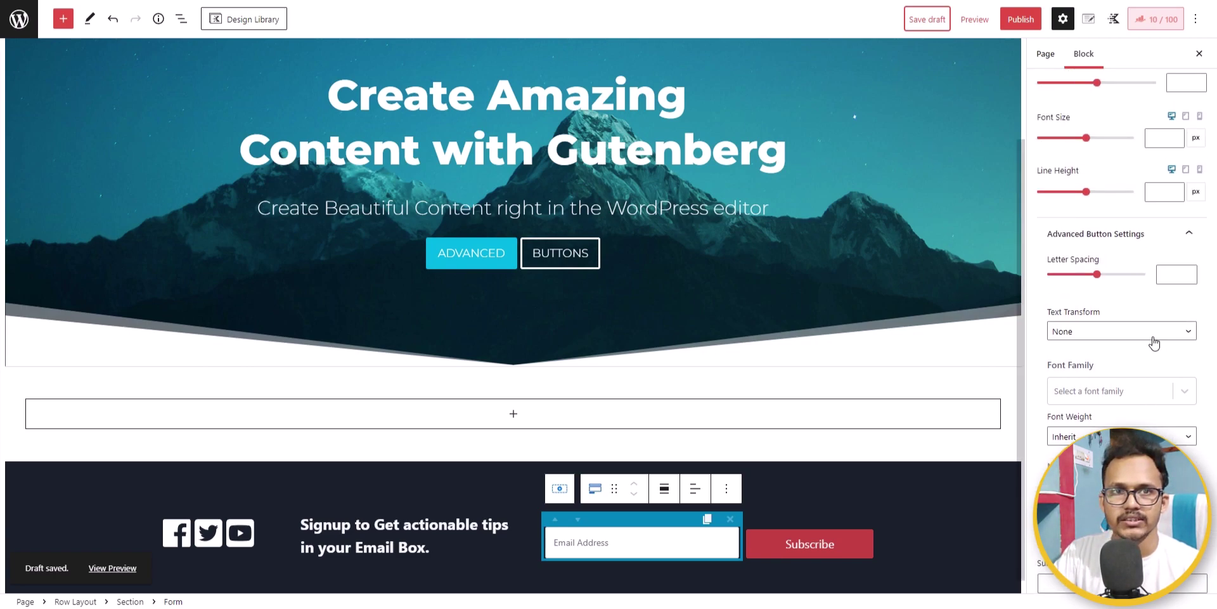
scroll(1152, 342, up, 10)
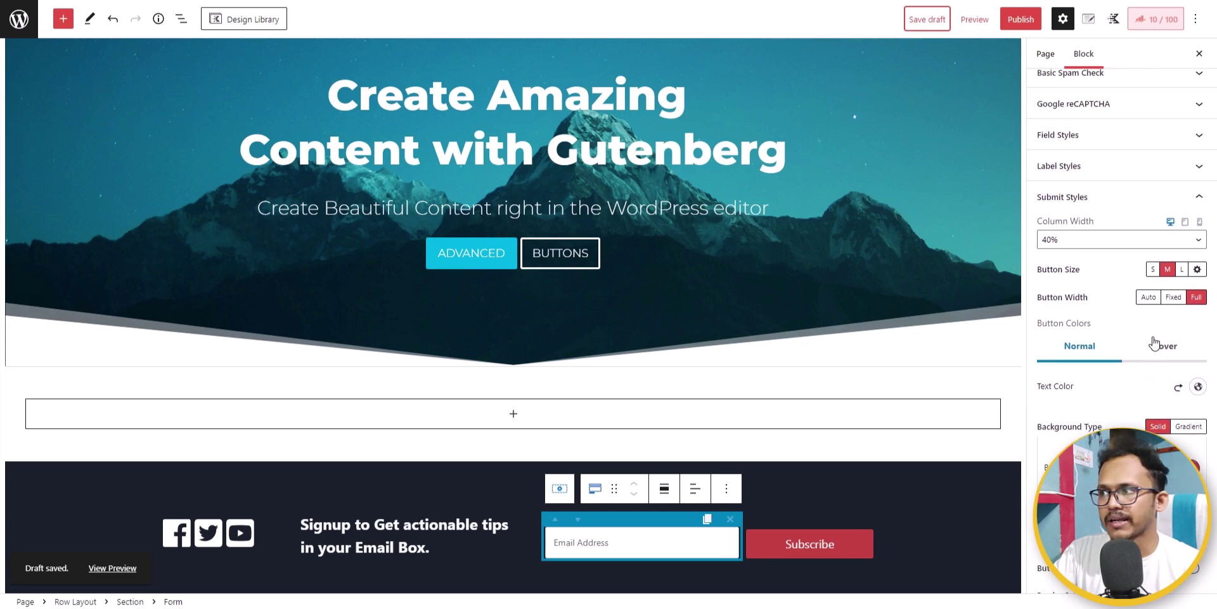
scroll(1135, 275, up, 3)
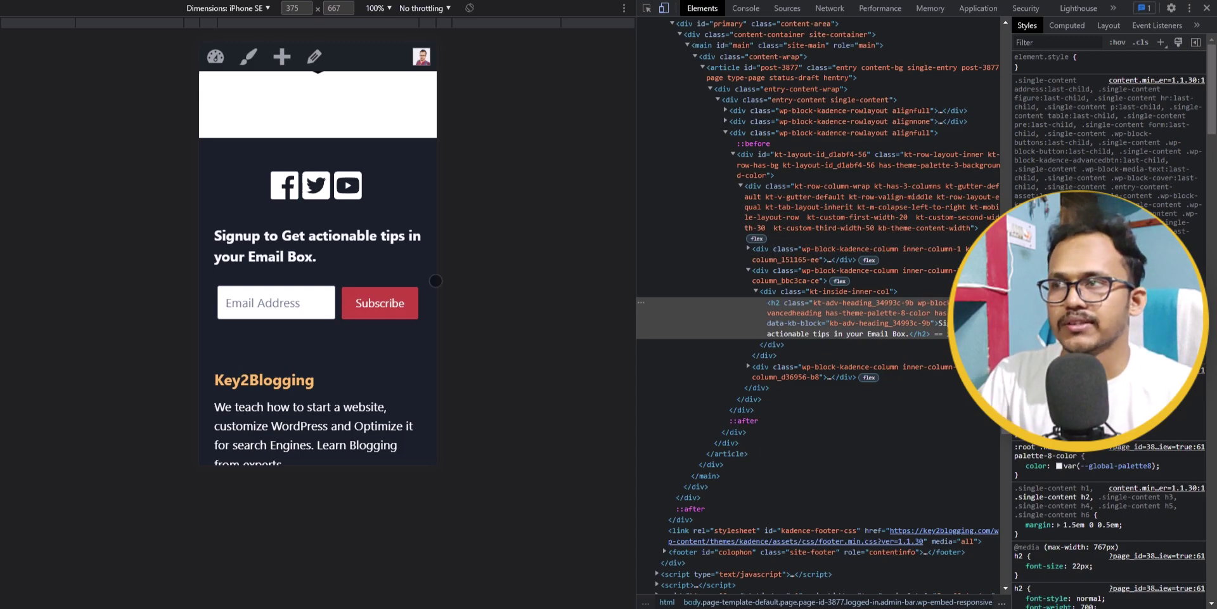
click(1207, 8)
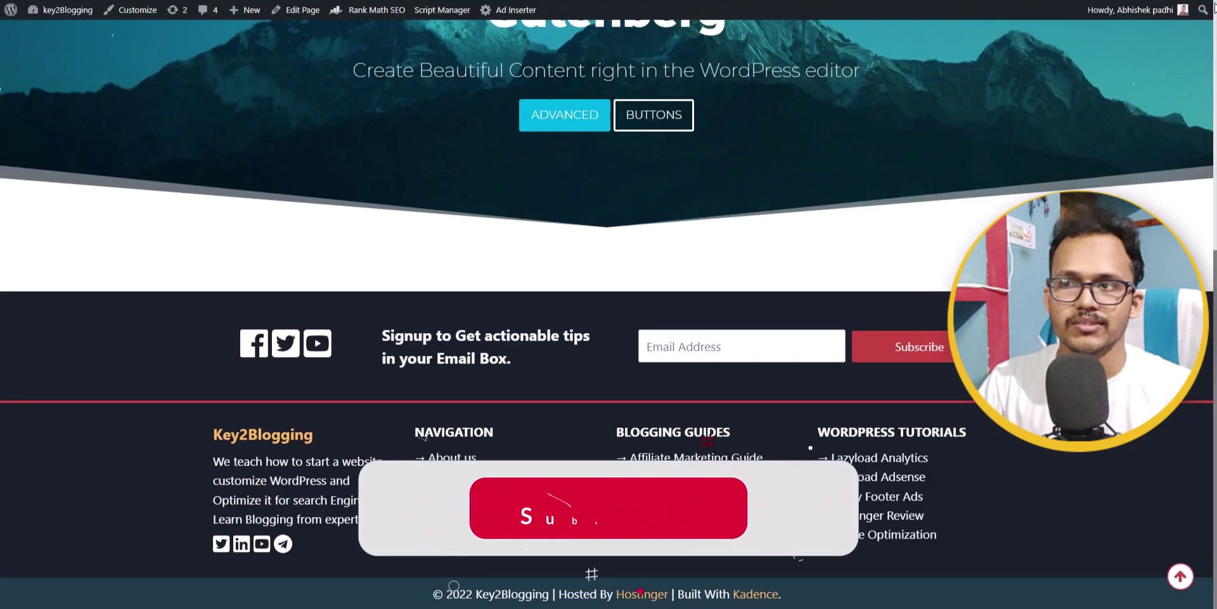